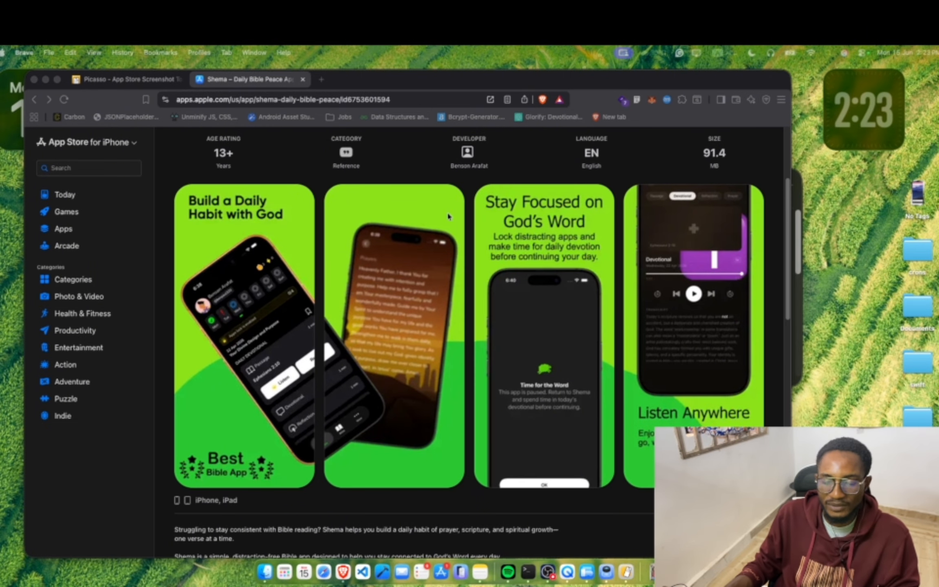
Examine the iPhone screenshots on the App Store page of Shema – Daily Bible Peace
click(467, 230)
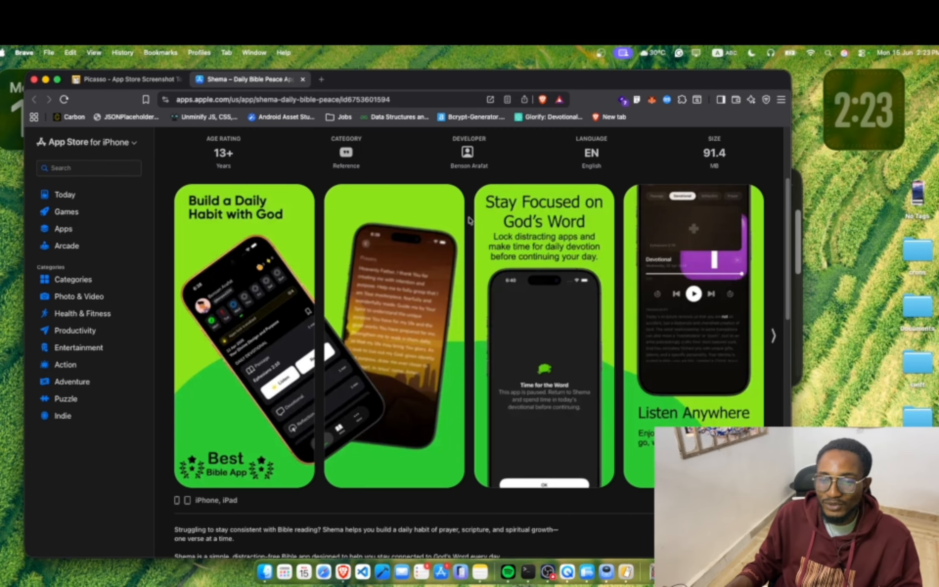
scroll(470, 220, up, 1)
scroll(470, 220, down, 1)
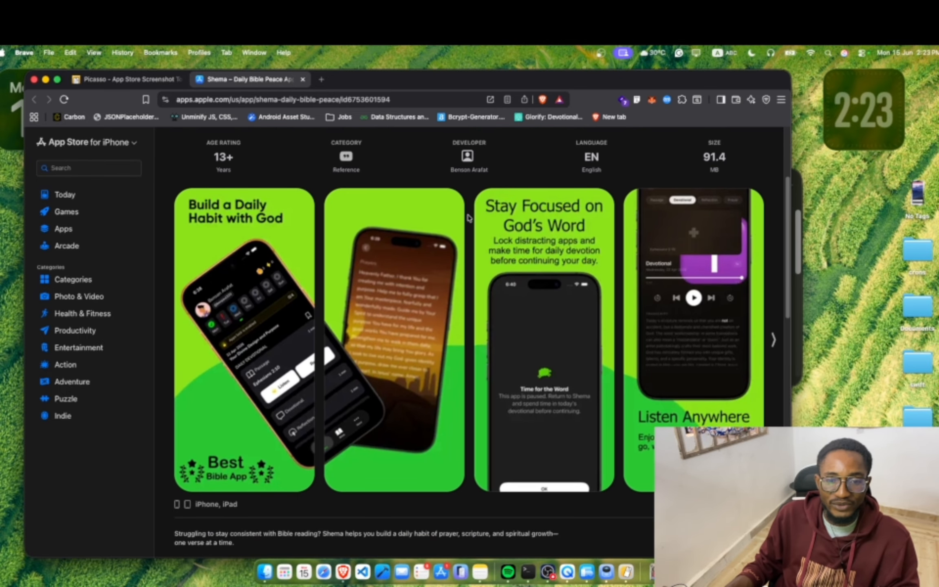
scroll(467, 224, down, 1)
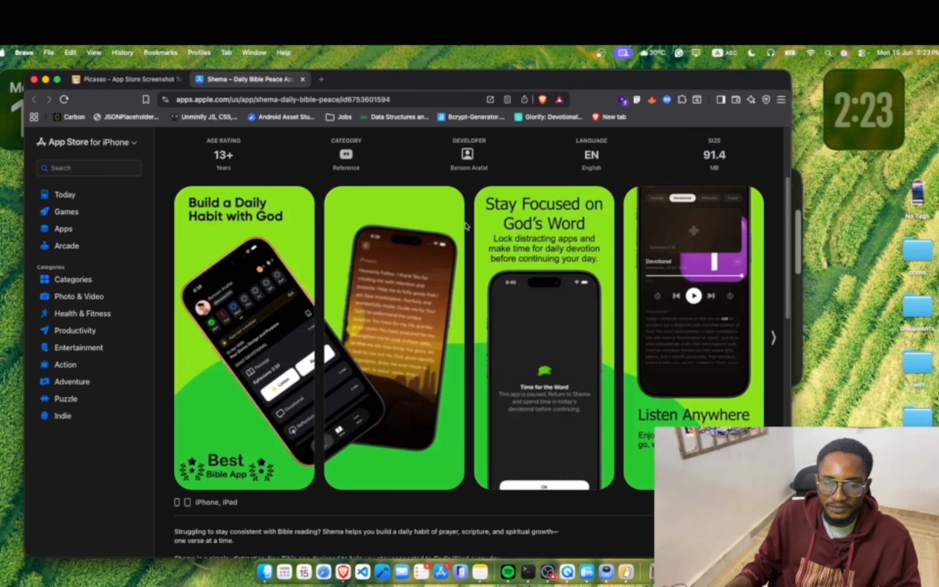
scroll(476, 220, up, 3)
scroll(475, 220, down, 5)
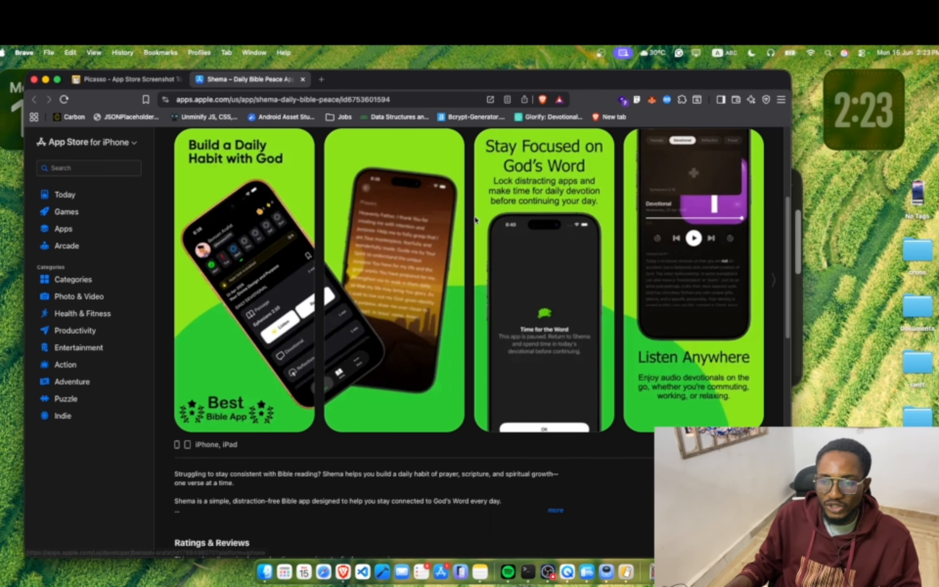
Switch to the getpicasso.com page and review its headline, download options, sample screenshots and three-step overview
click(123, 81)
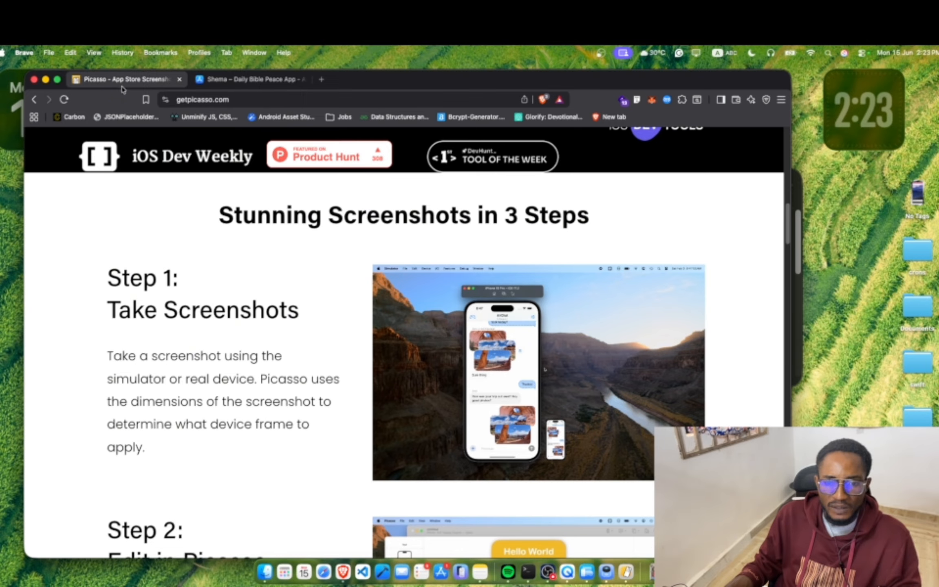
scroll(398, 269, up, 8)
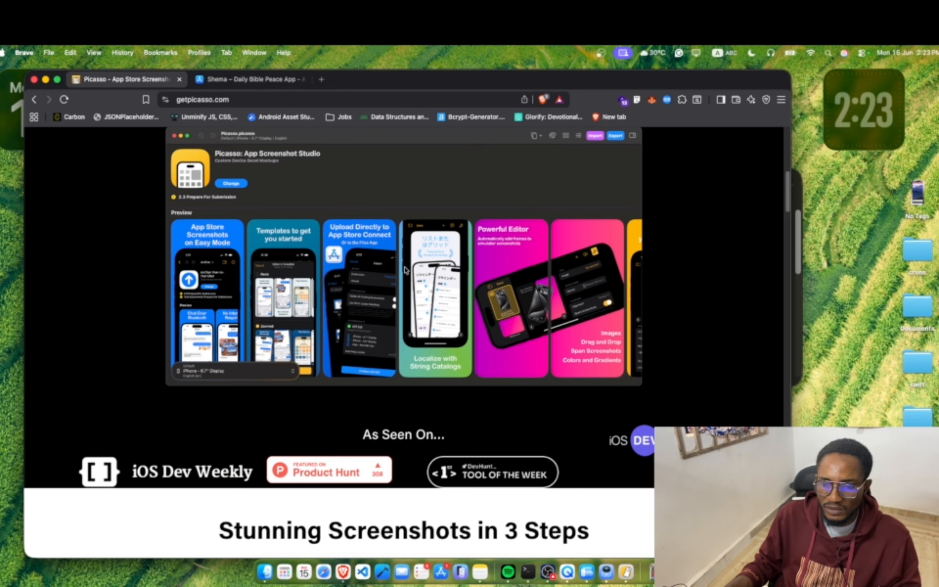
scroll(395, 267, up, 7)
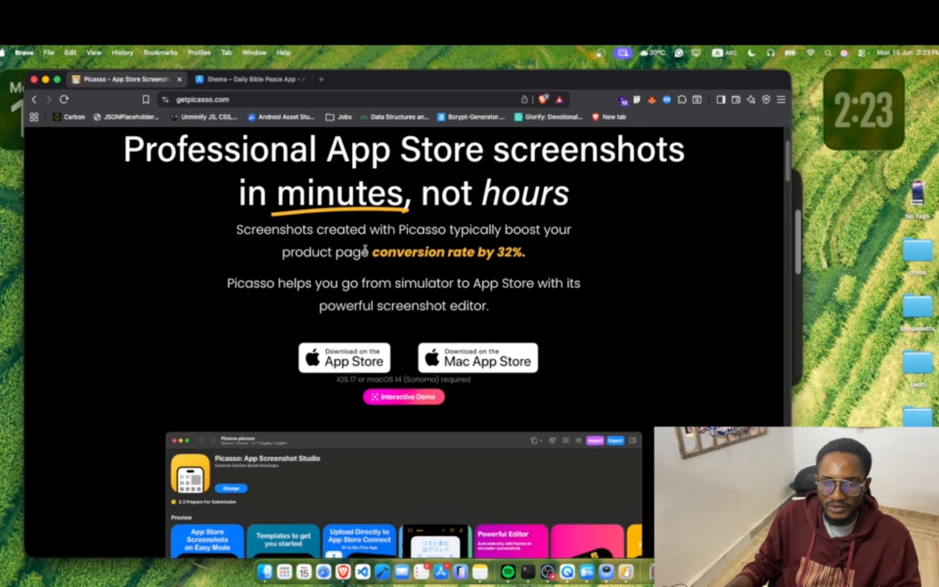
scroll(364, 249, down, 4)
scroll(367, 252, down, 2)
scroll(367, 253, up, 6)
scroll(505, 304, down, 4)
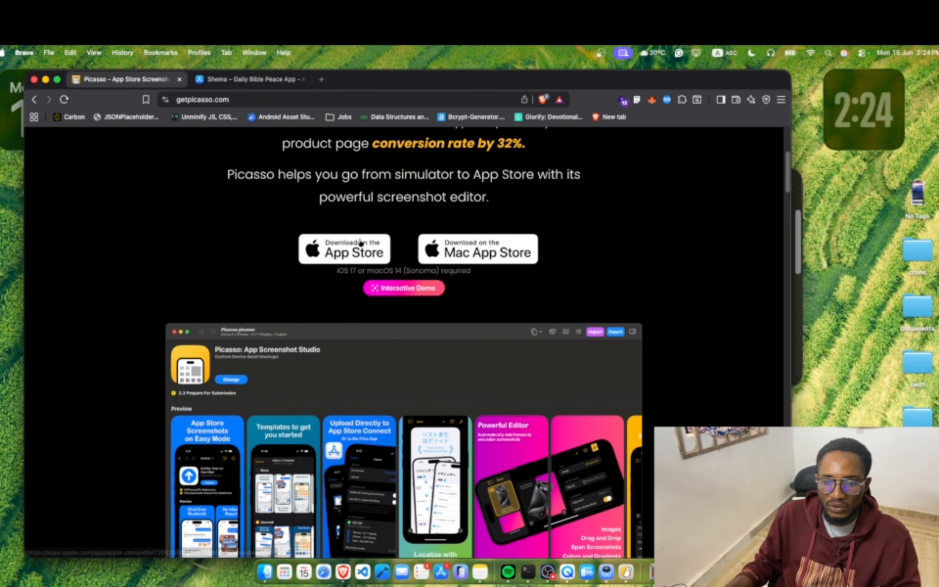
scroll(365, 239, down, 10)
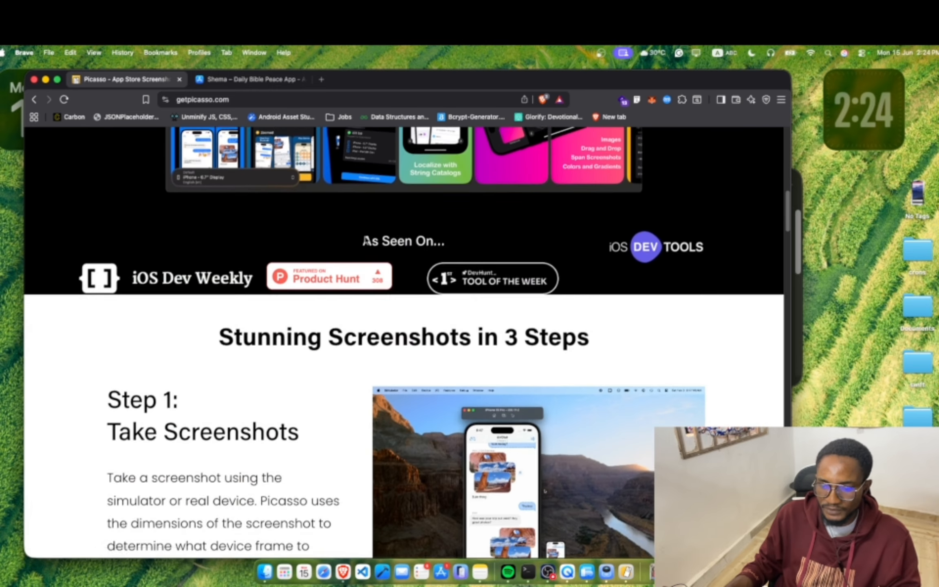
scroll(365, 248, up, 10)
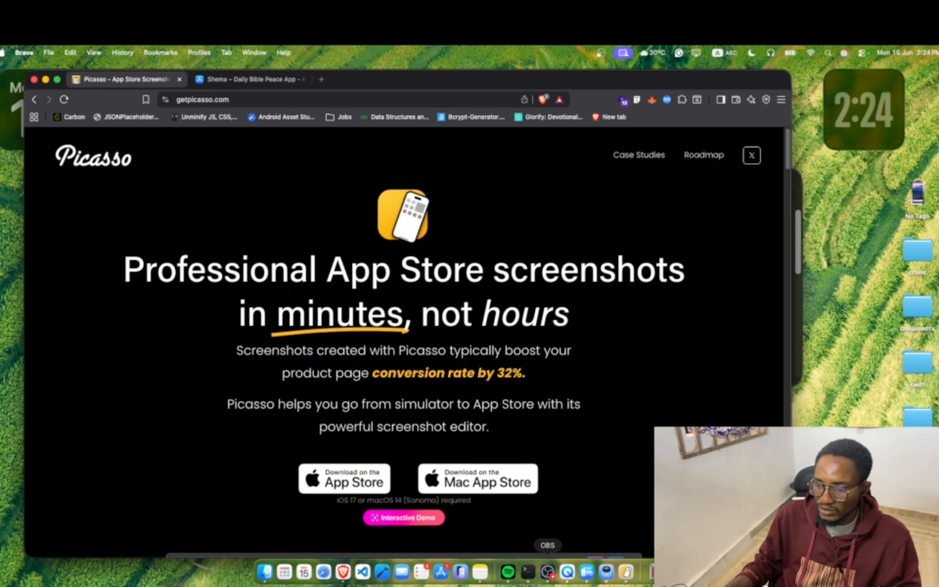
Switch to the Picasso app and open the recent document Shema Screenshots.pco
click(628, 572)
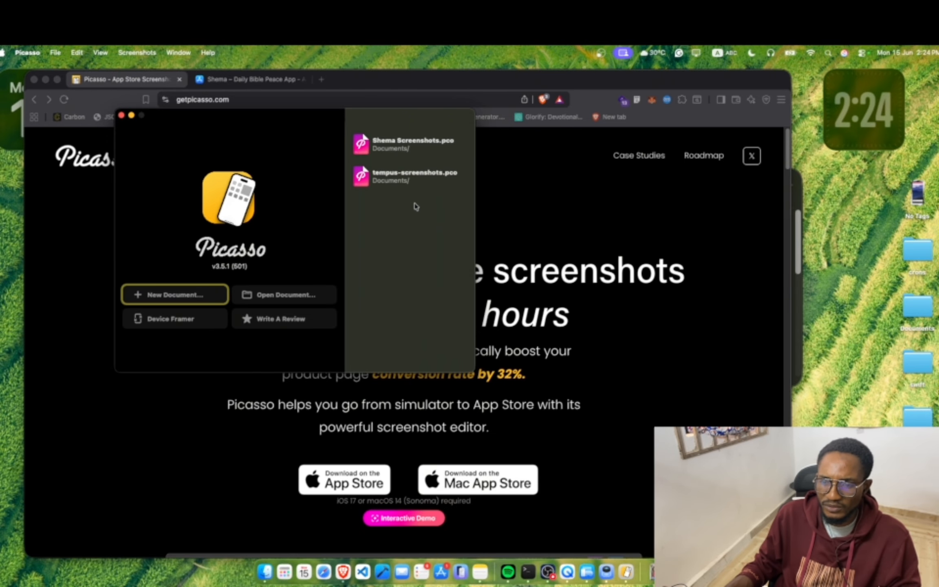
double_click(405, 153)
scroll(345, 300, down, 1)
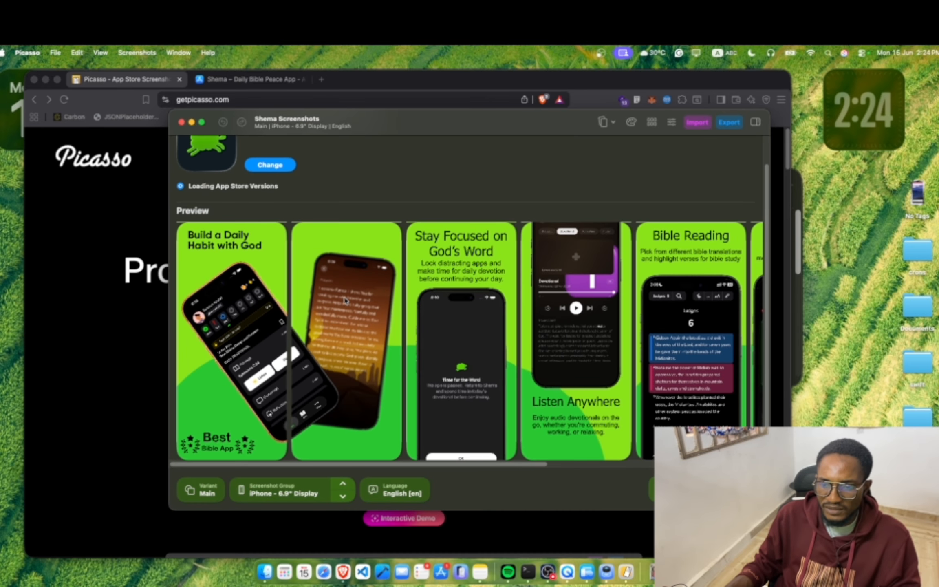
Return to the Shema App Store page in Brave and expand the iPhone and iPad screenshot sections
click(292, 81)
scroll(602, 324, down, 1)
scroll(602, 325, down, 8)
scroll(595, 328, up, 4)
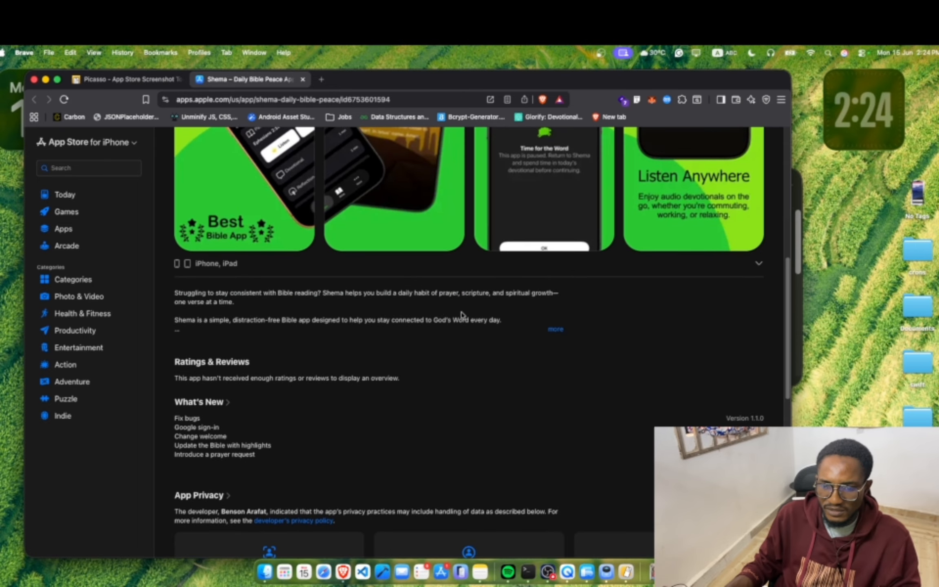
click(219, 265)
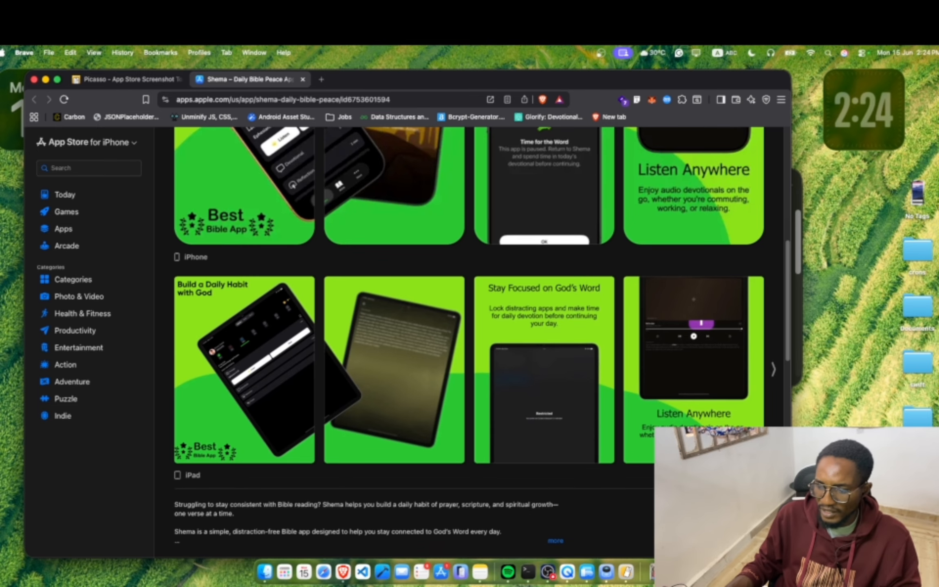
In Picasso, compare the document's iPad 13" and iPhone 6.9" screenshot groups and view the iPhone set through to its end
click(629, 570)
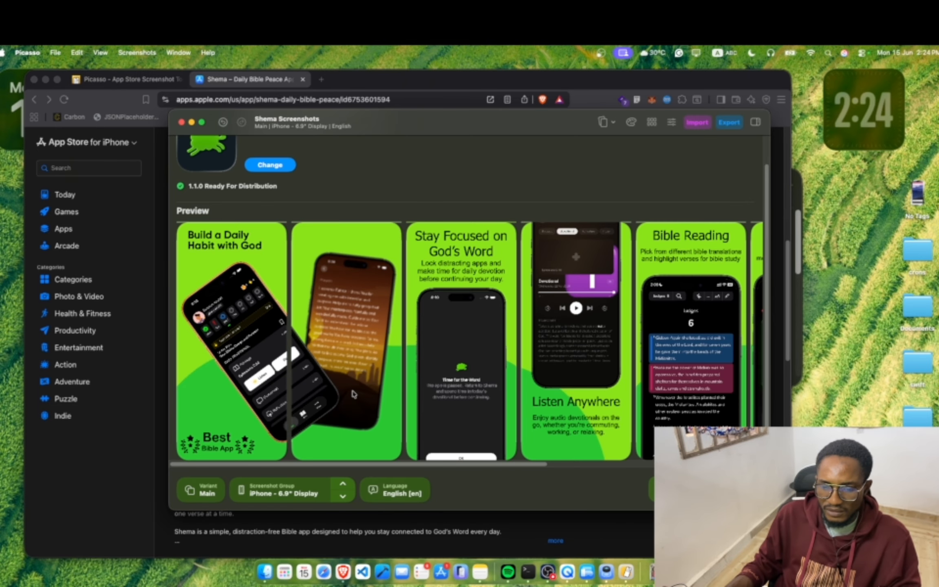
click(347, 495)
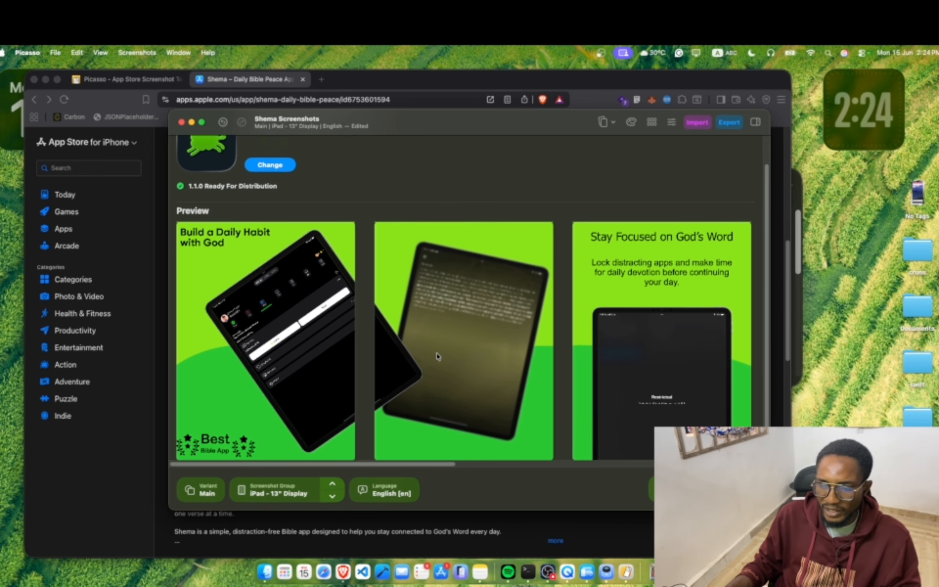
scroll(436, 356, up, 2)
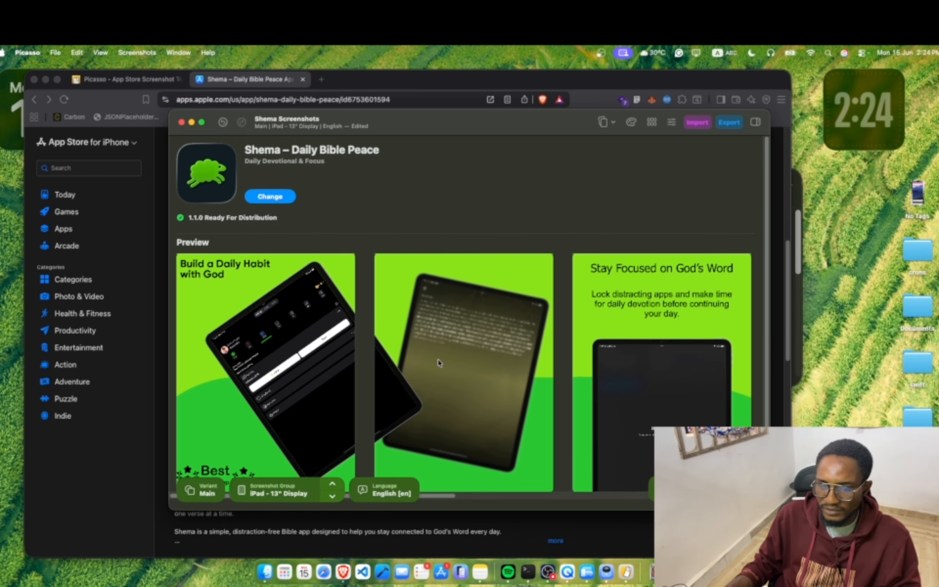
click(337, 484)
scroll(296, 348, down, 2)
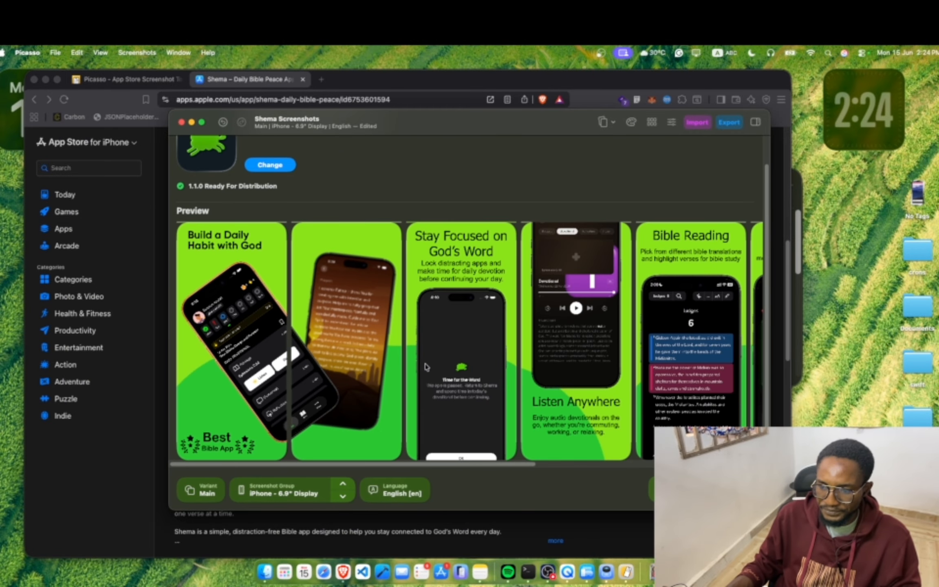
drag(398, 464, 565, 465)
scroll(564, 465, right, 2)
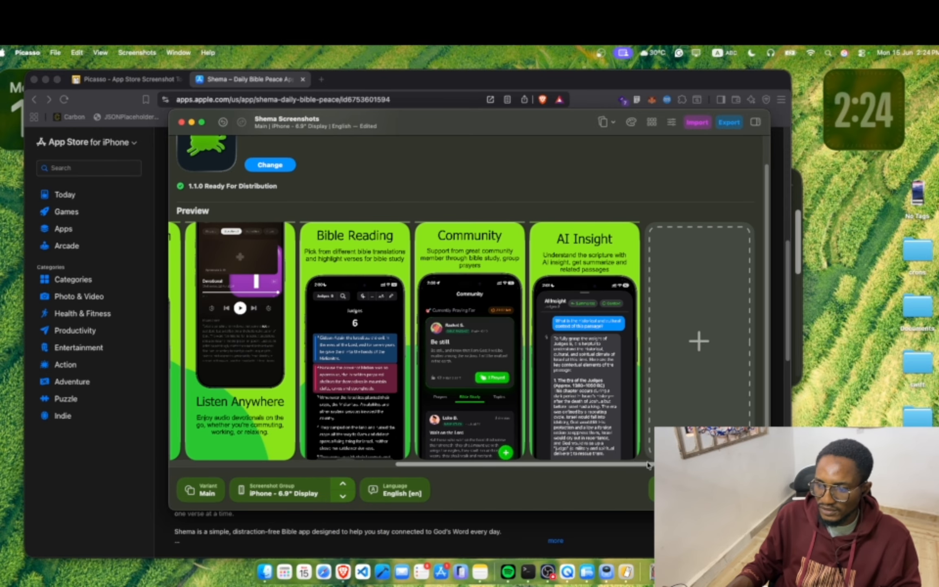
scroll(397, 378, left, 10)
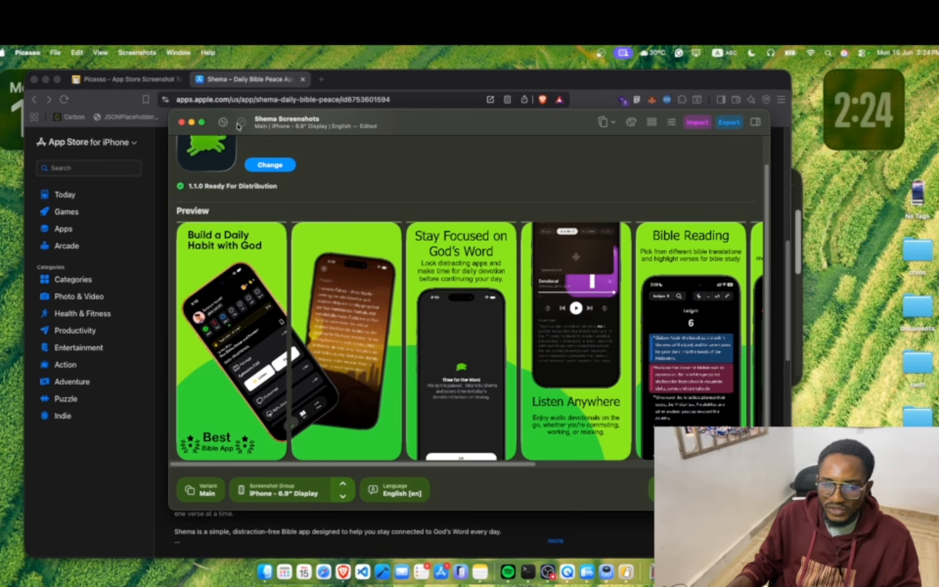
Close the Shema Screenshots document and create a new Picasso document
click(182, 122)
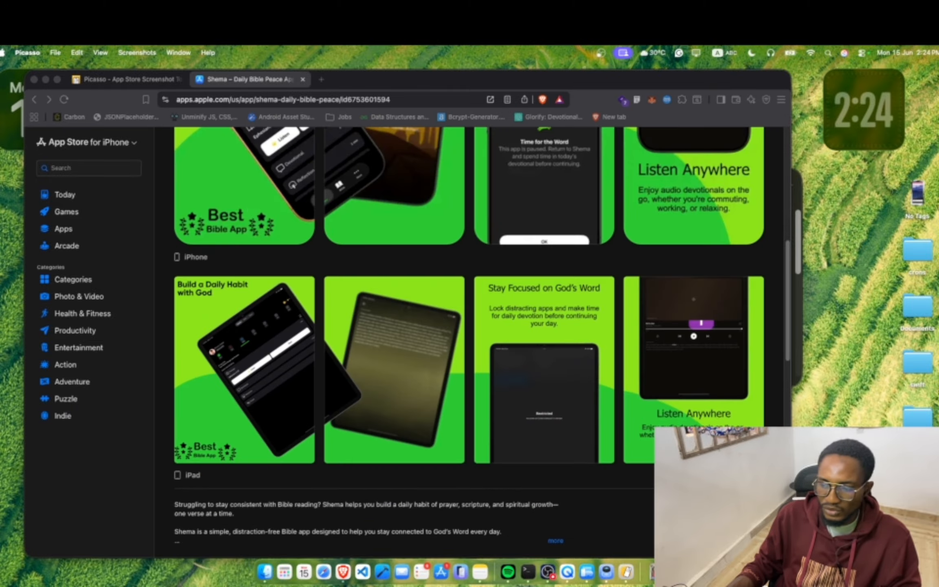
click(626, 572)
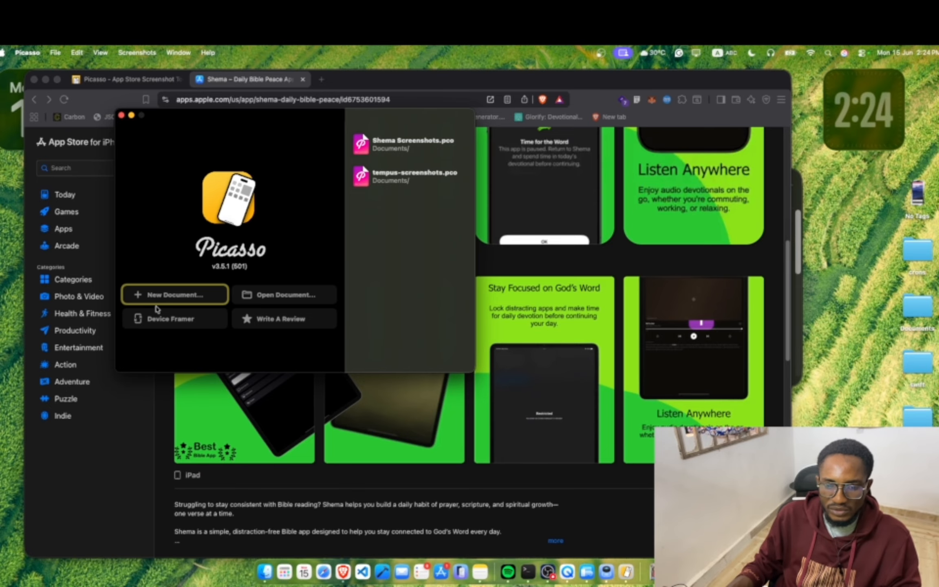
click(176, 298)
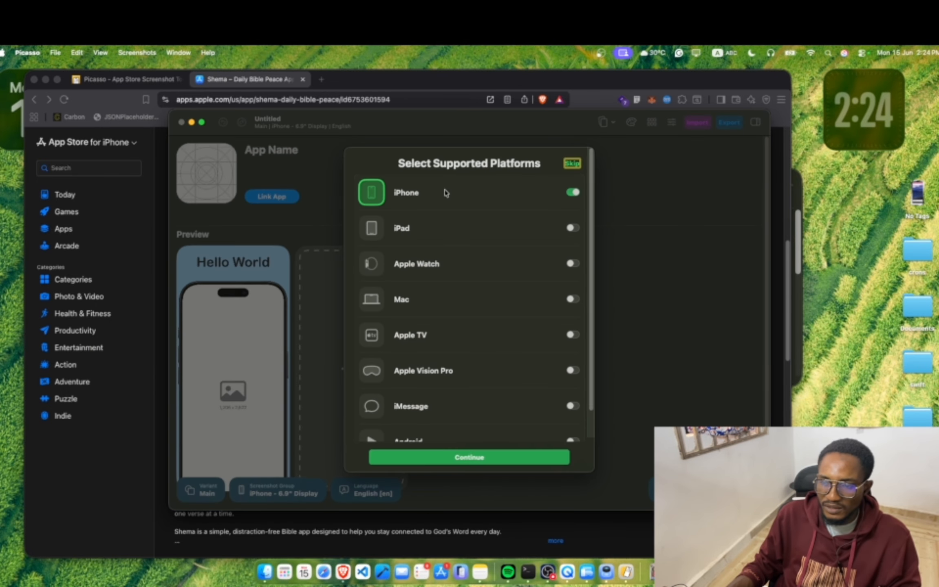
Review the list of supported platforms for the new document
scroll(490, 257, down, 2)
scroll(490, 261, up, 2)
scroll(490, 262, down, 2)
scroll(429, 228, up, 2)
click(573, 192)
click(489, 333)
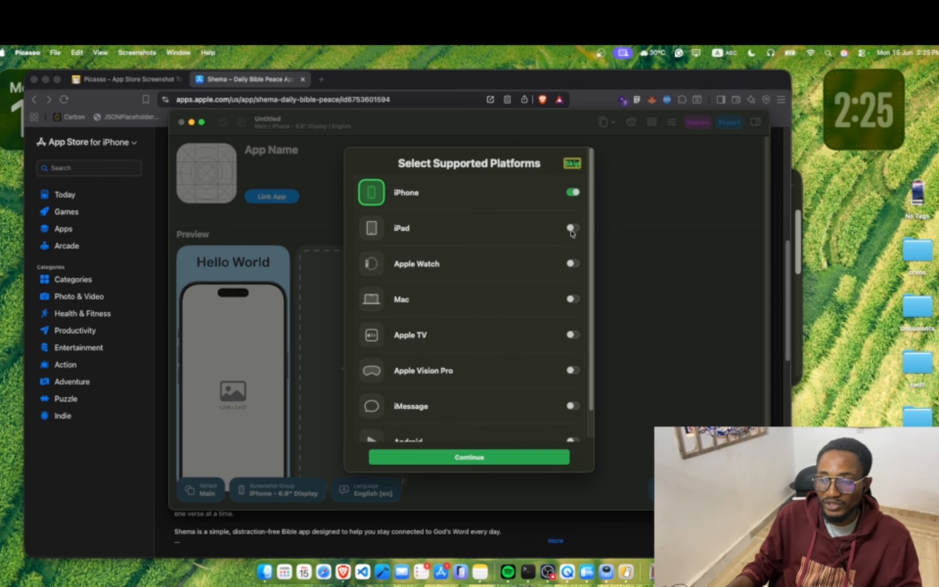
Try enabling iPad and Android as supported platforms, switching each one off again
click(573, 230)
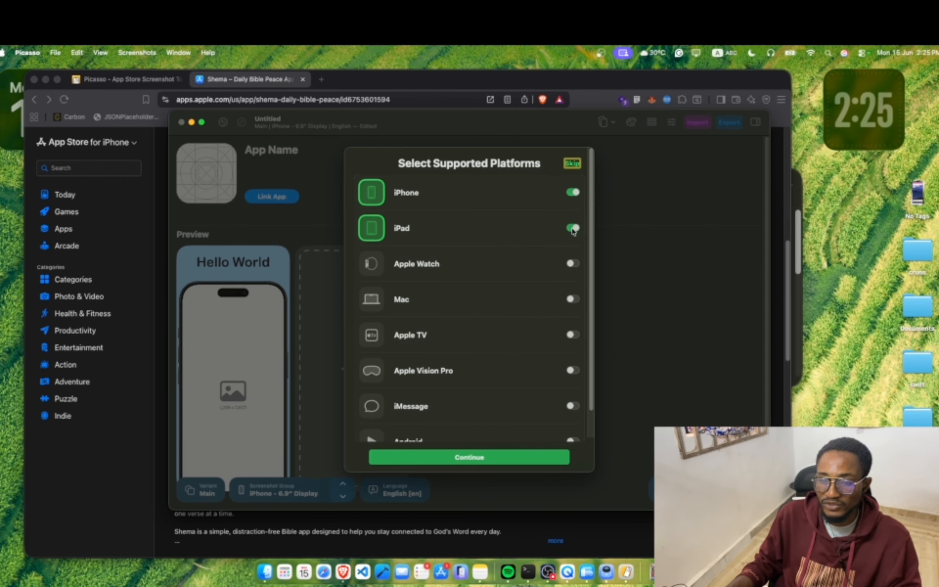
click(574, 230)
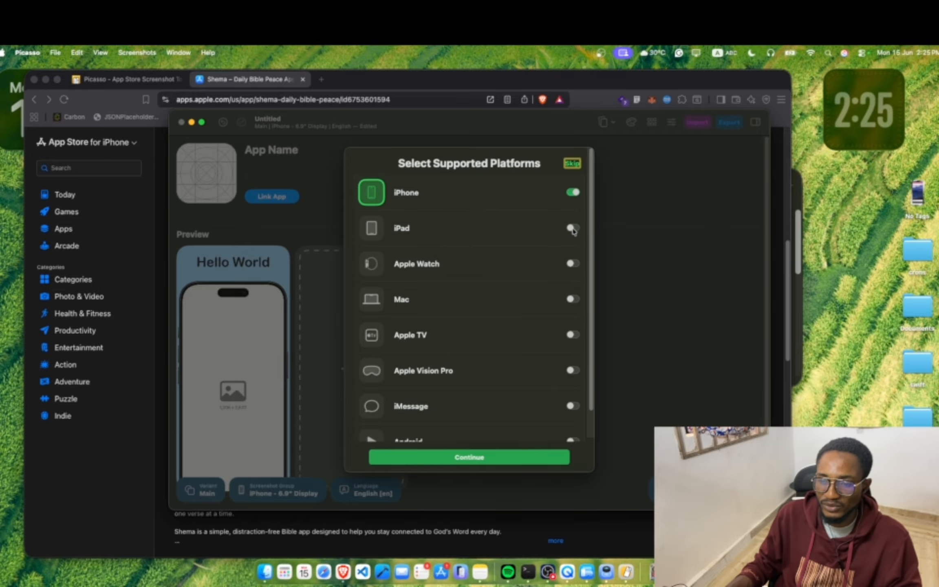
scroll(542, 330, down, 2)
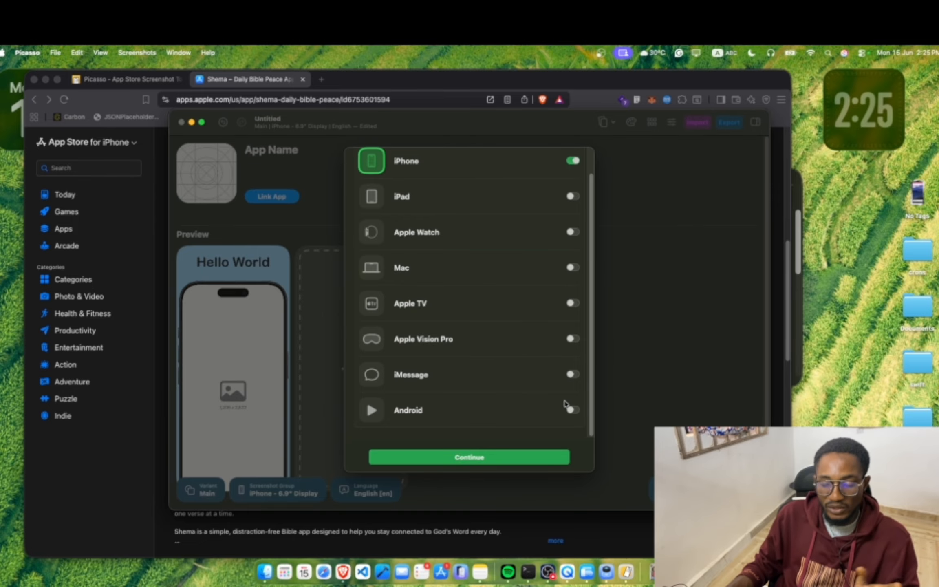
click(572, 410)
click(572, 410)
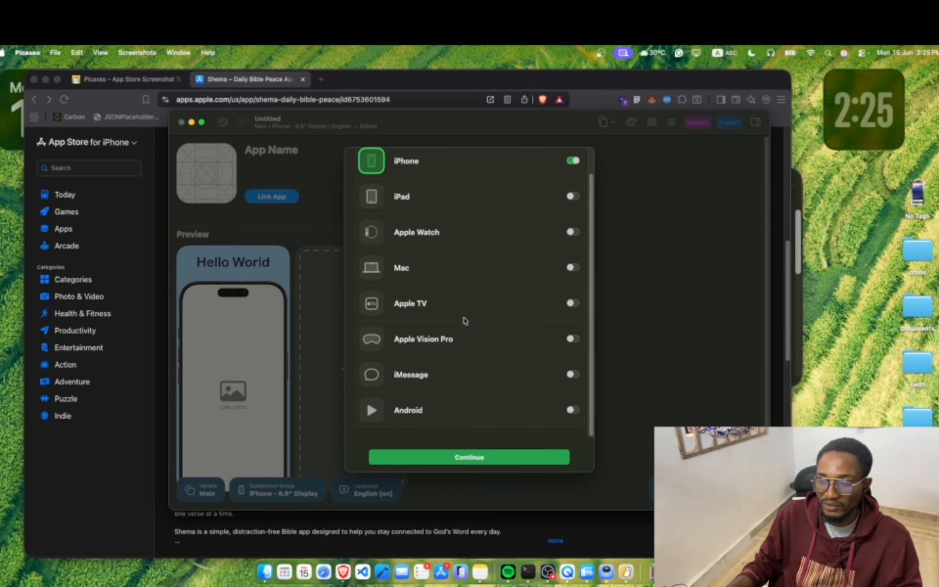
Continue with iPhone as the only supported platform and apply the Zoomed template to the new document
scroll(508, 303, up, 2)
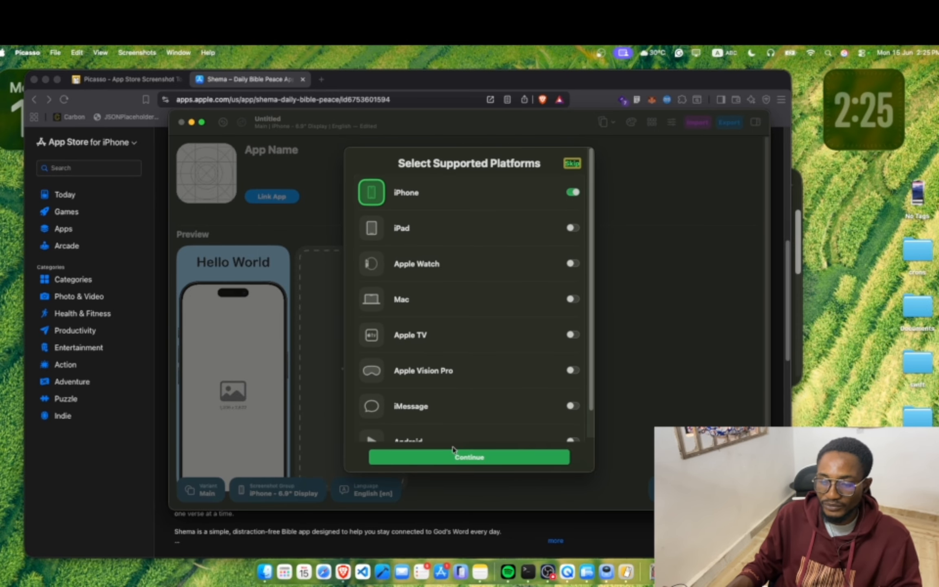
click(492, 461)
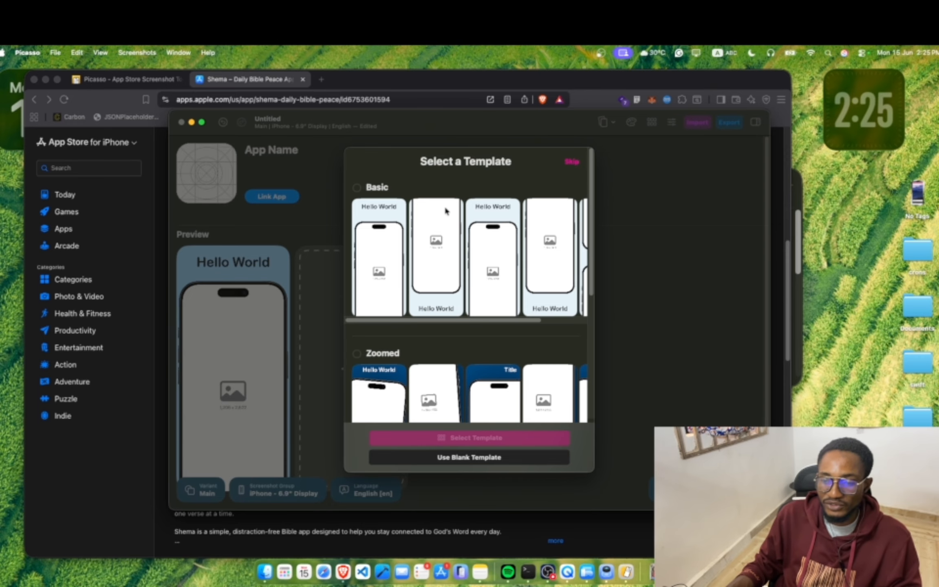
scroll(448, 212, down, 5)
scroll(456, 220, up, 1)
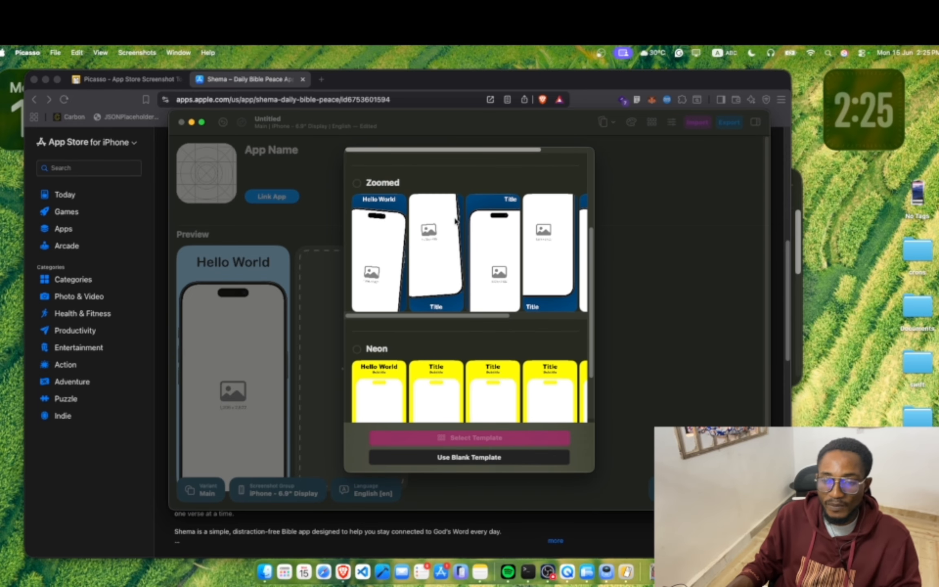
scroll(409, 179, up, 3)
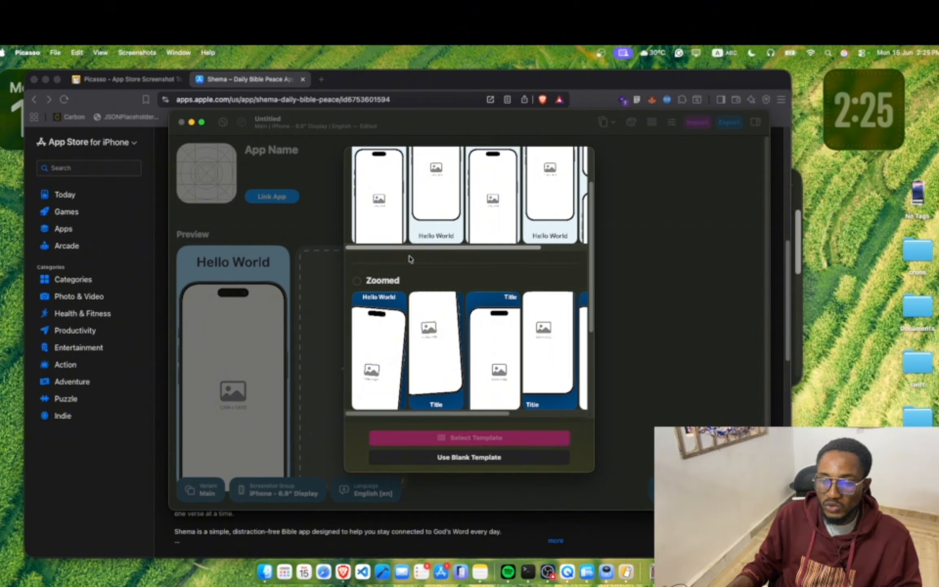
click(379, 286)
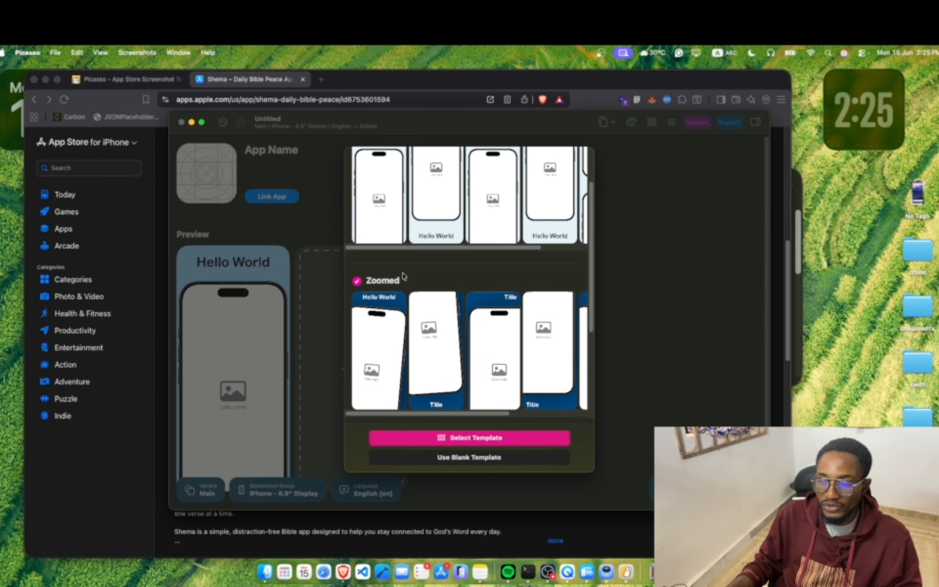
scroll(479, 254, up, 2)
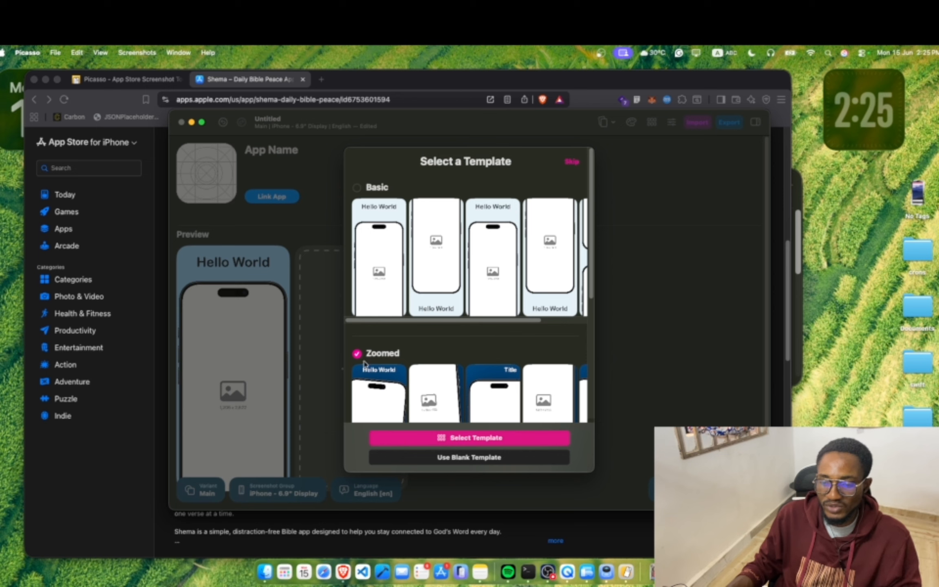
scroll(400, 341, down, 1)
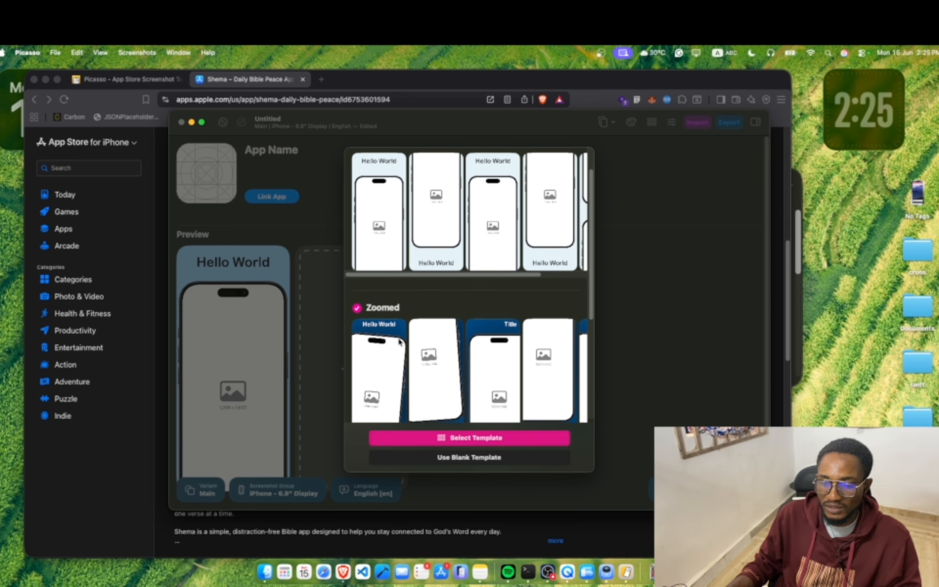
click(469, 438)
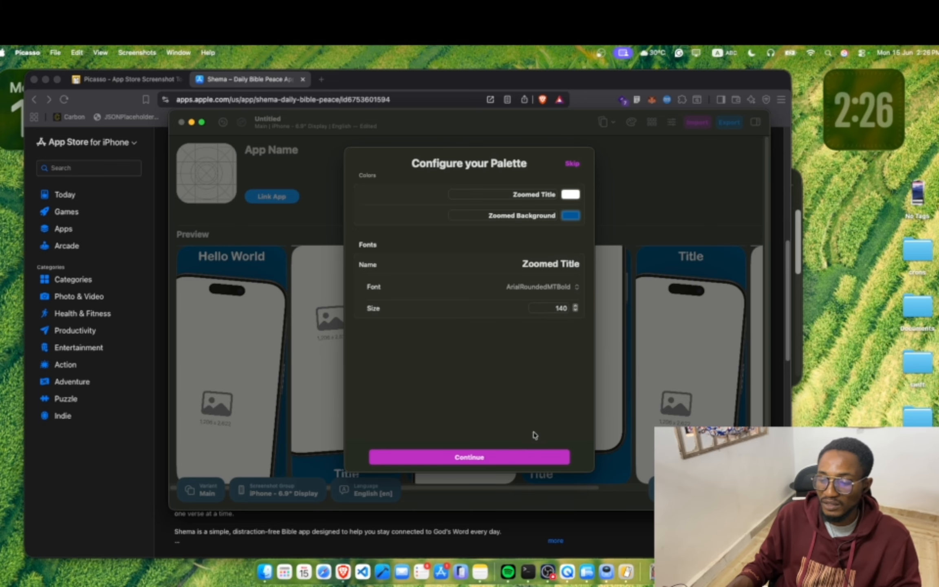
Accept the template's palette as is and leave the XCStrings file import to be set up another time
click(529, 453)
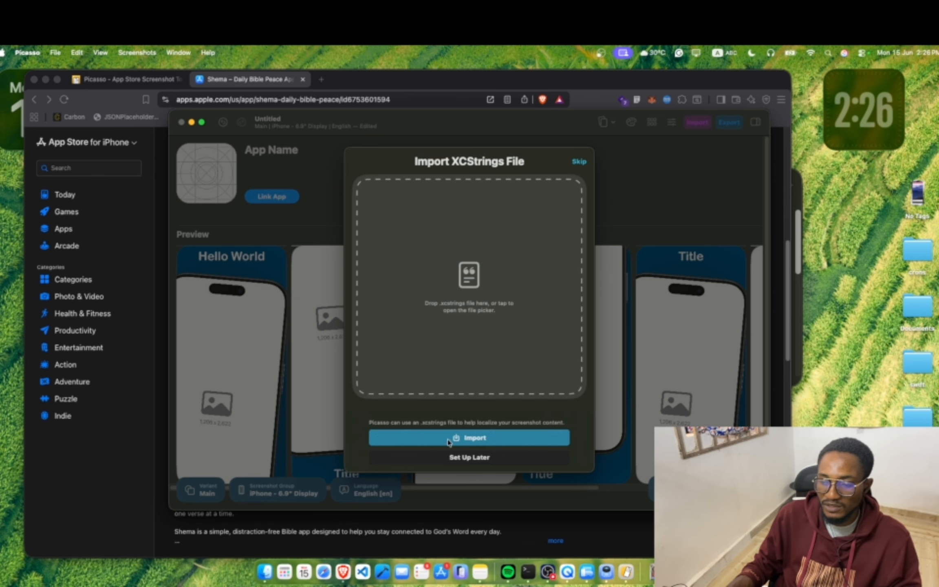
click(463, 459)
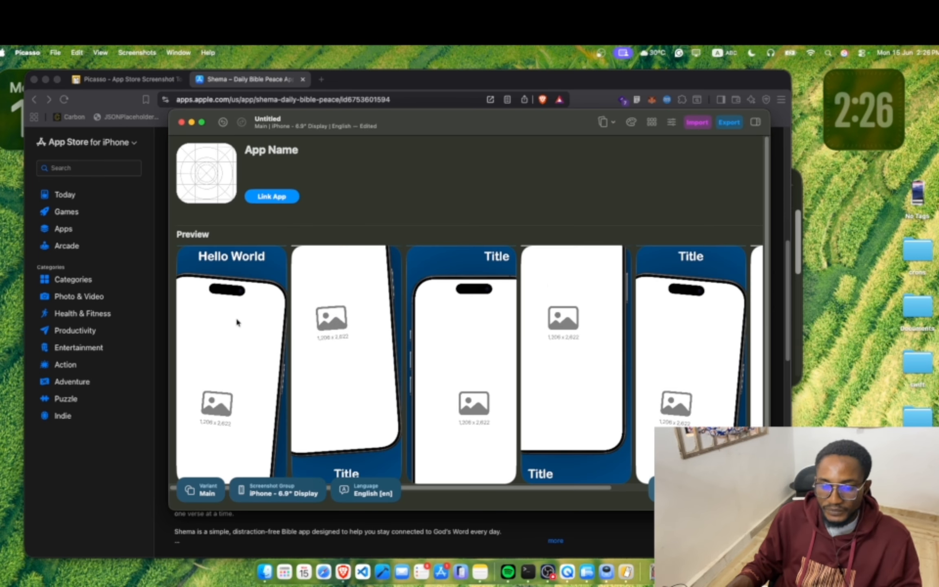
scroll(238, 310, down, 2)
scroll(254, 259, down, 1)
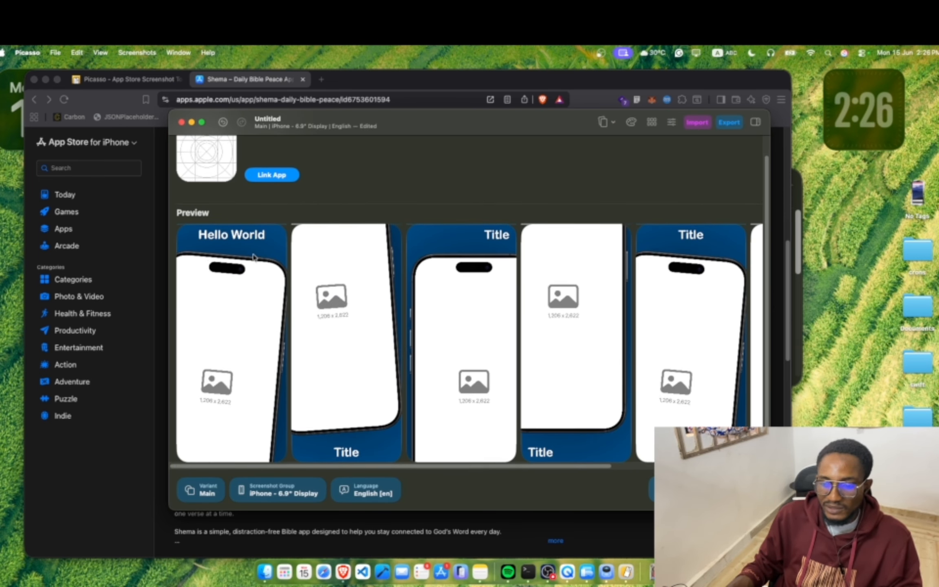
View the template's screenshots through to the end and the layouts offered for a new screenshot, without adding one
drag(425, 463, 640, 486)
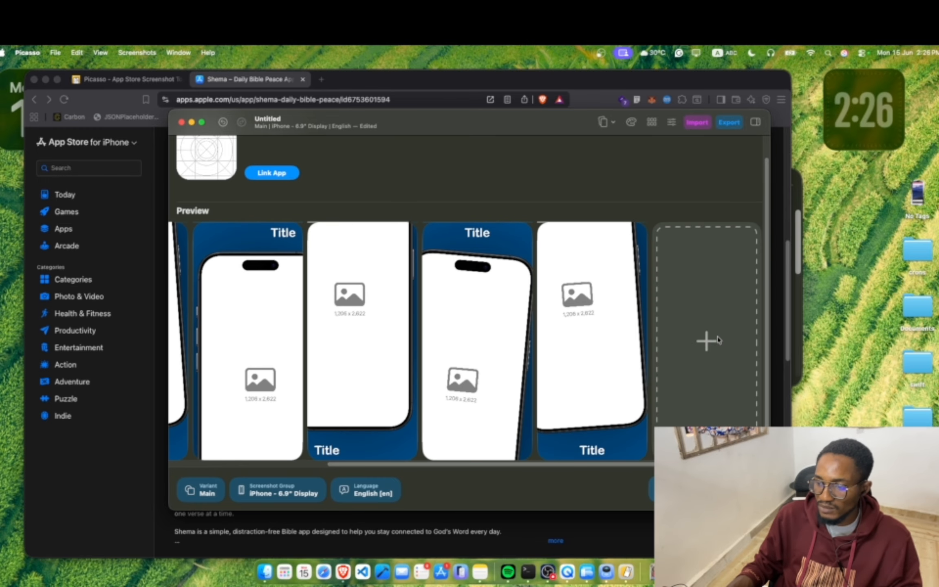
click(713, 342)
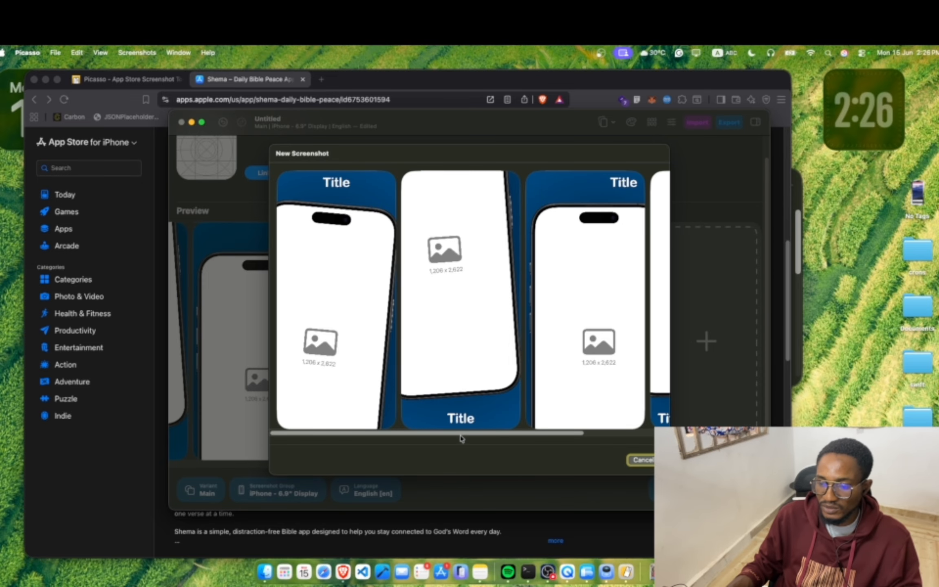
mouse_move(461, 434)
mouse_down()
mouse_move(582, 432)
mouse_move(476, 433)
mouse_up()
click(630, 461)
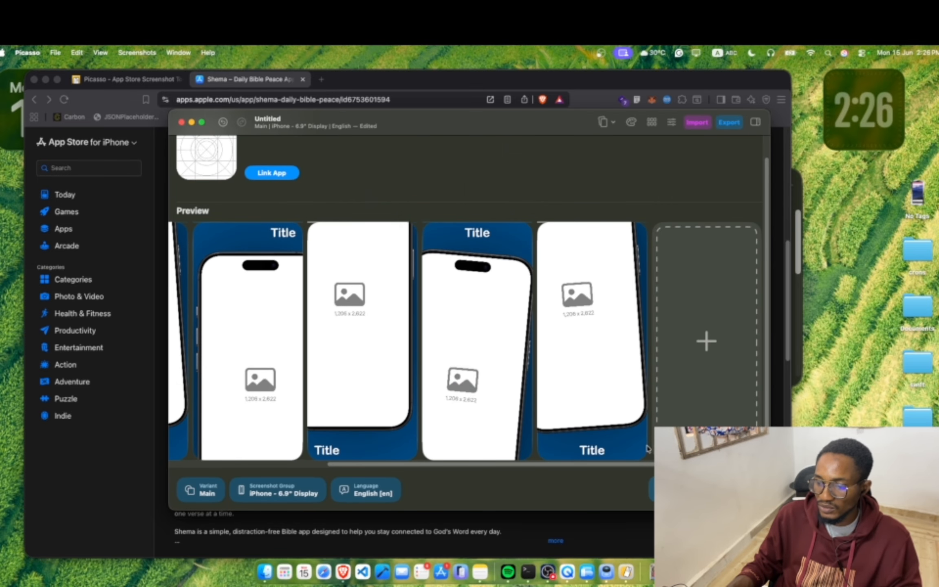
drag(621, 471, 414, 472)
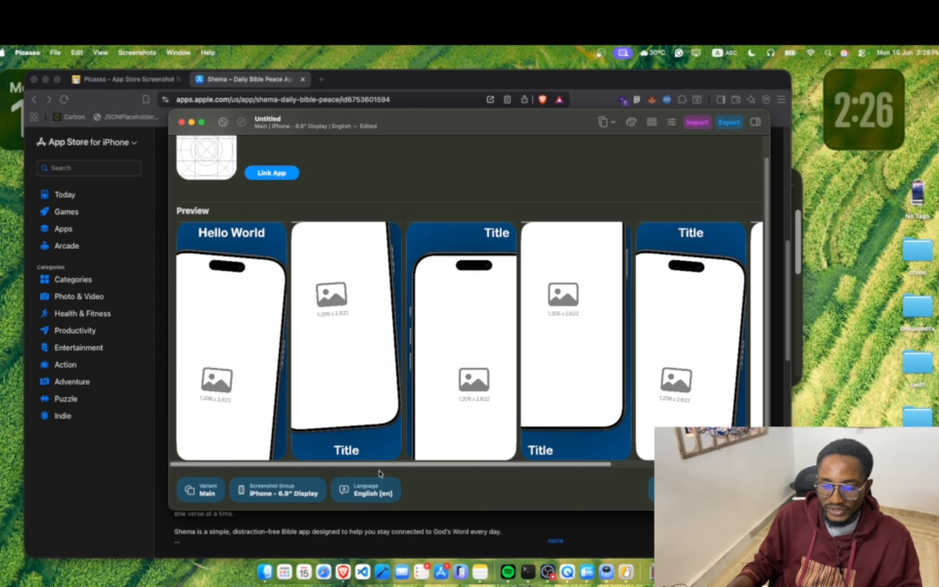
scroll(262, 216, up, 2)
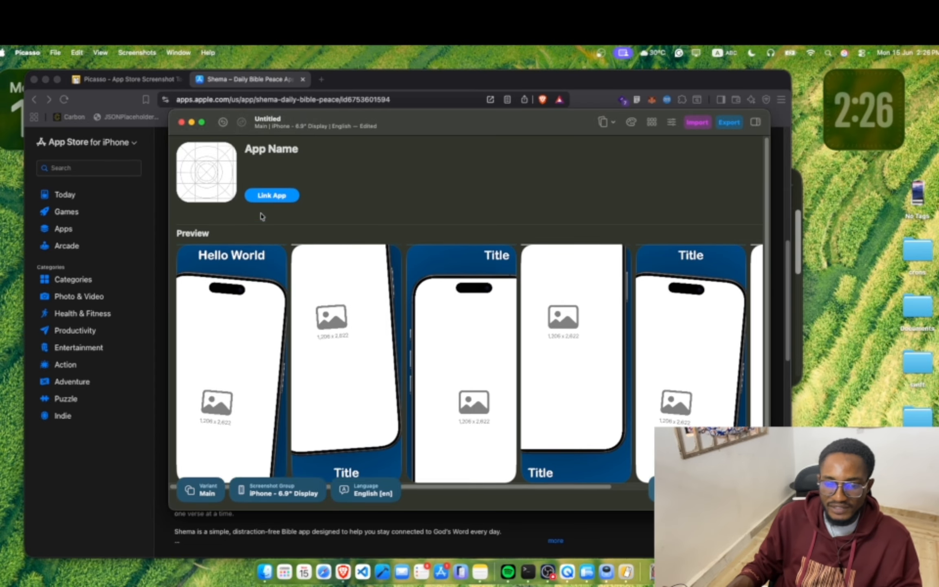
scroll(260, 222, down, 2)
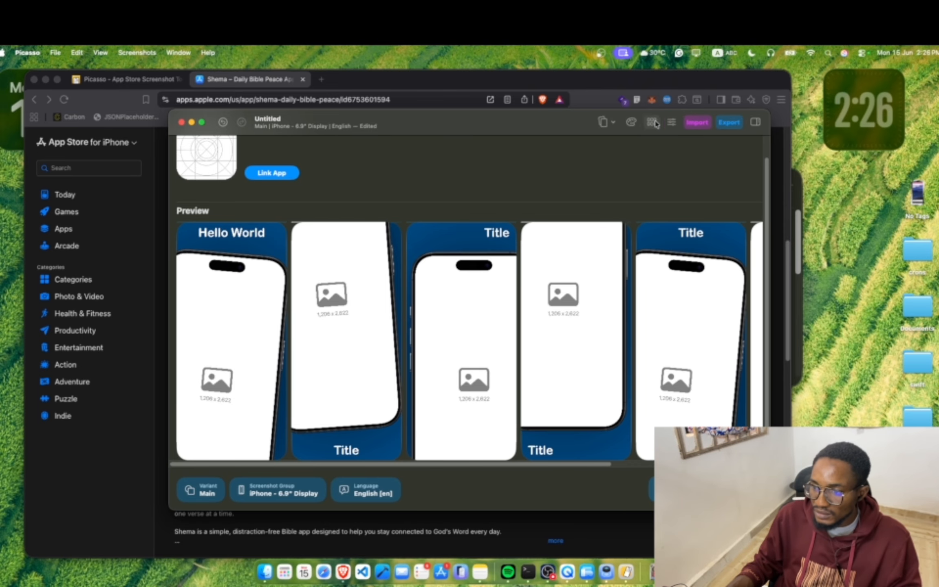
Review the device types and display sizes available for an additional screenshot group, without adding one
click(286, 493)
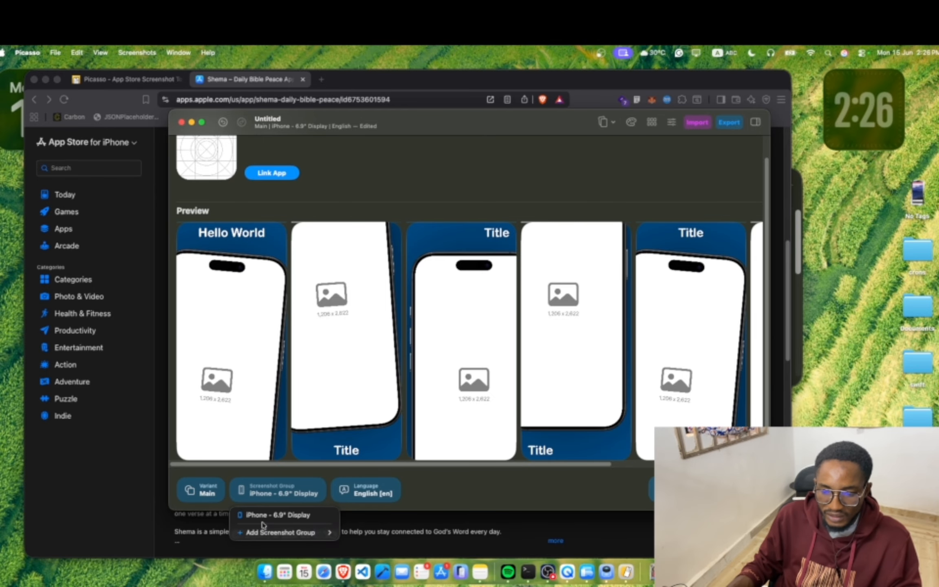
mouse_move(270, 533)
mouse_move(350, 478)
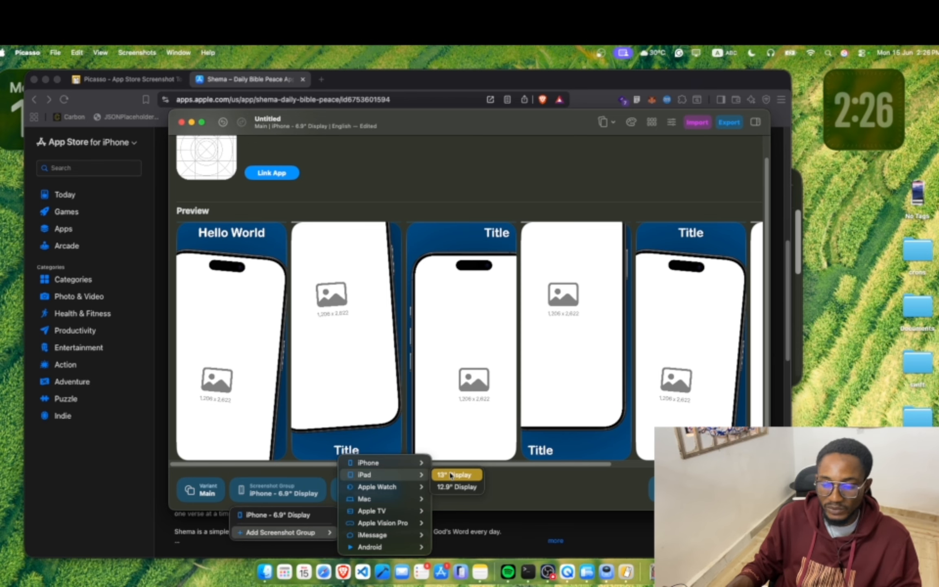
mouse_move(394, 494)
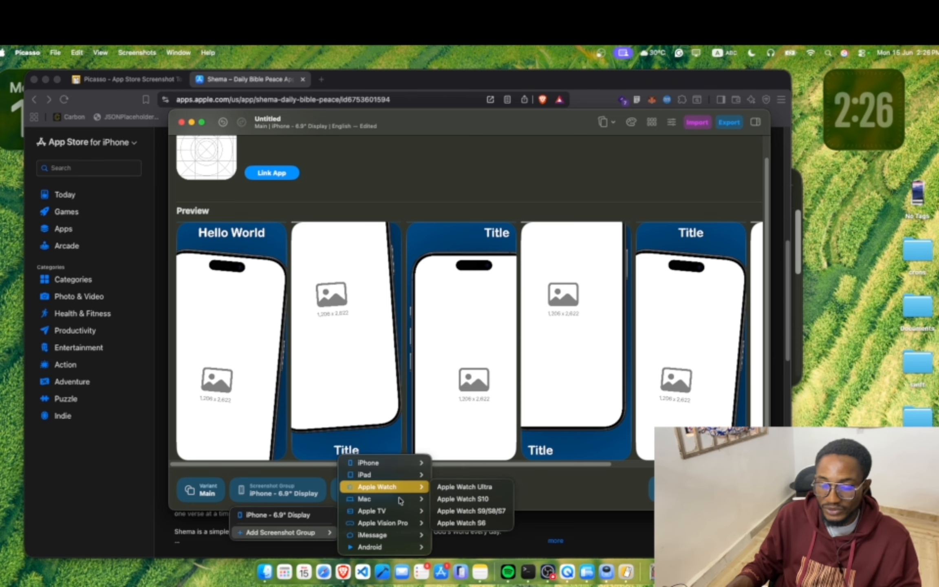
mouse_move(408, 468)
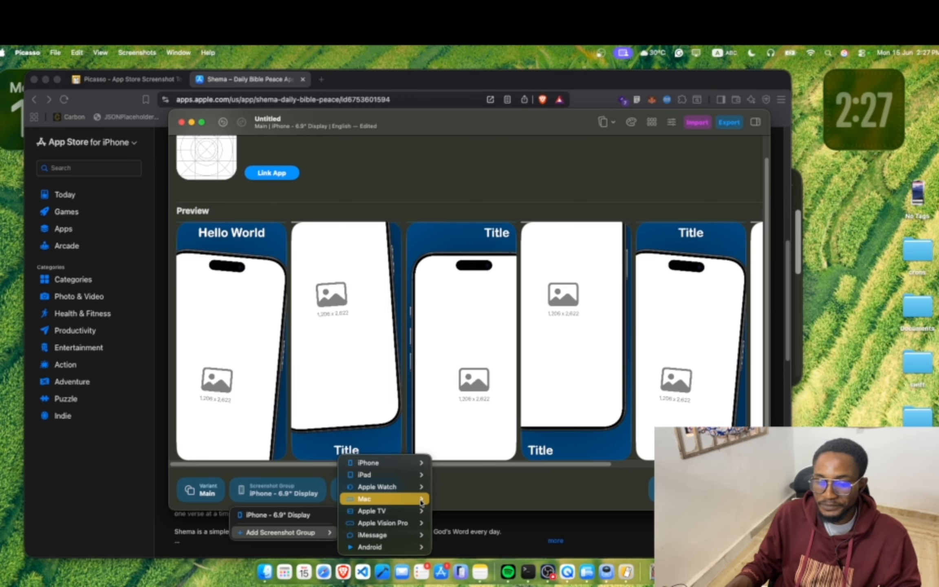
click(505, 483)
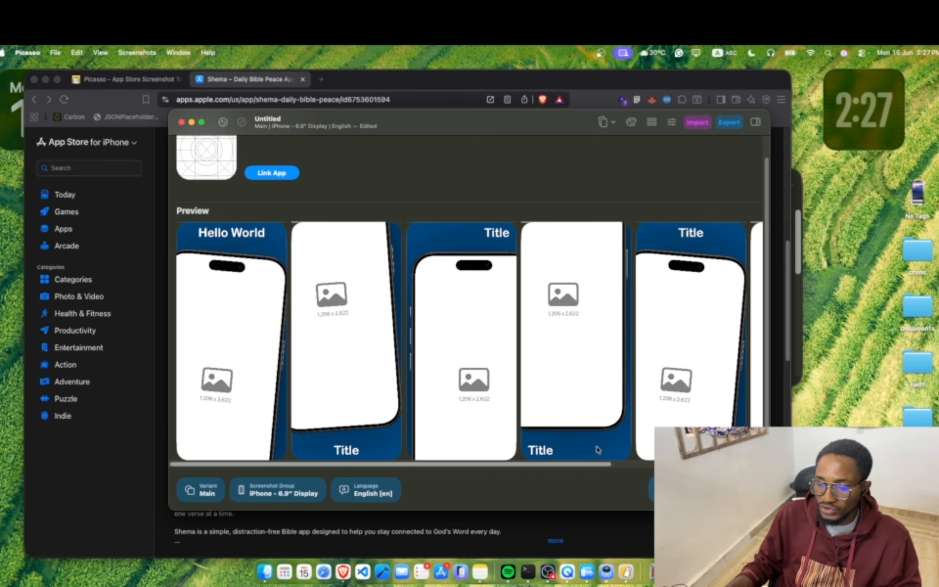
Open the first screenshot, titled Hello World, for editing and select its background
scroll(597, 450, right, 10)
scroll(619, 448, left, 10)
scroll(627, 453, right, 8)
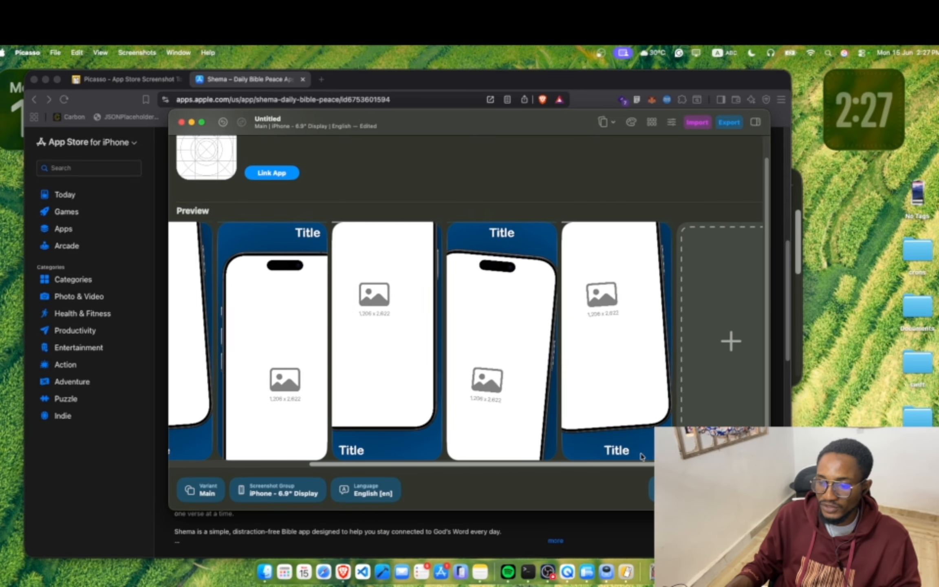
scroll(641, 455, left, 10)
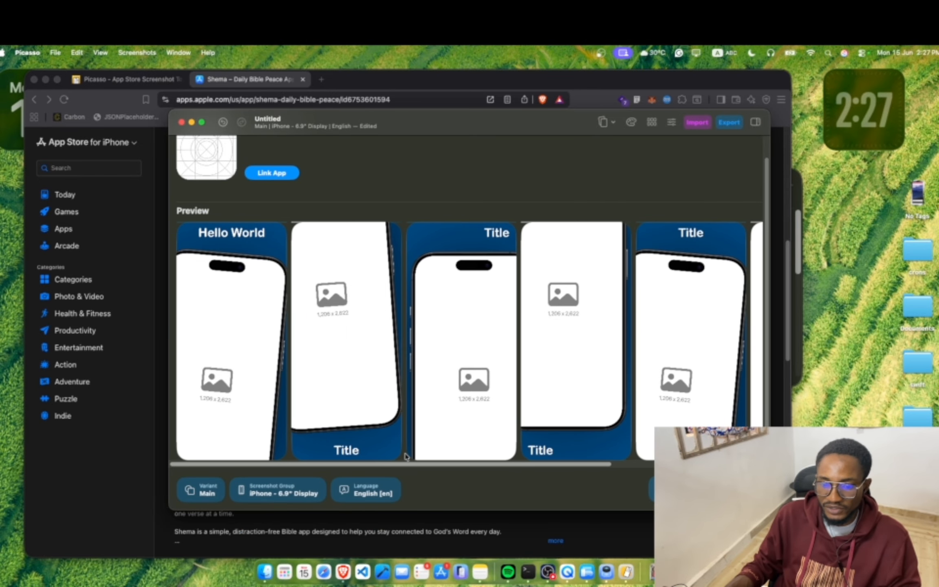
click(252, 267)
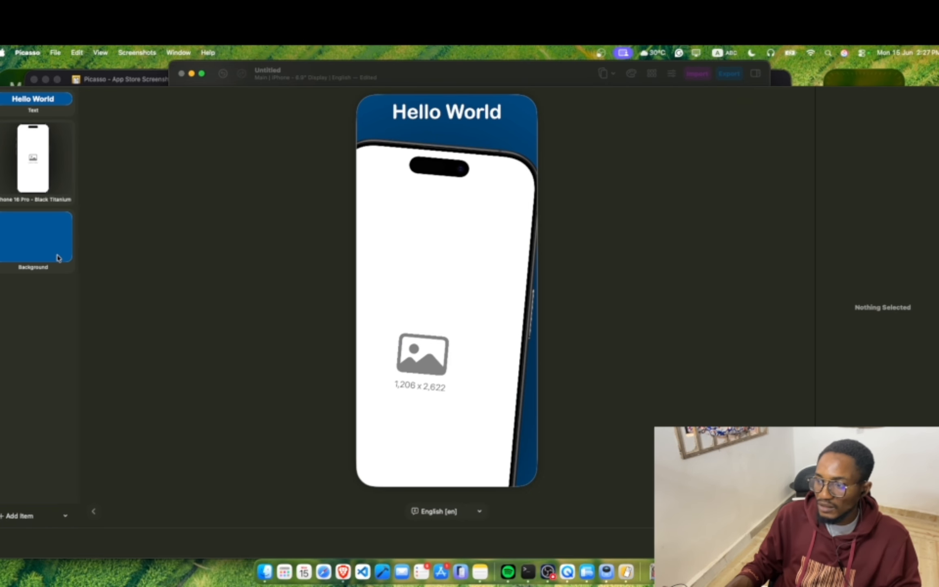
click(58, 257)
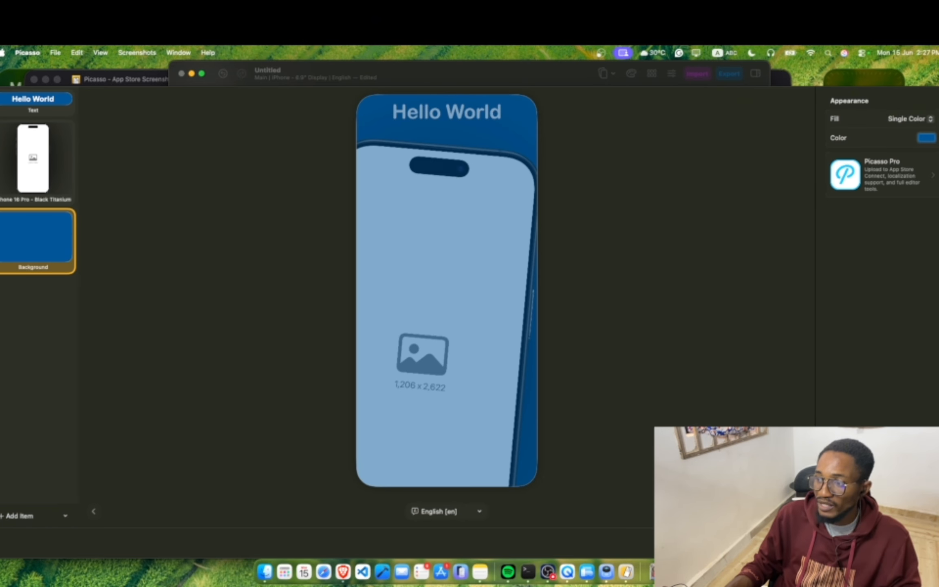
Try the Yellow system color and the Dusk preset gradient as the background's fill
click(928, 137)
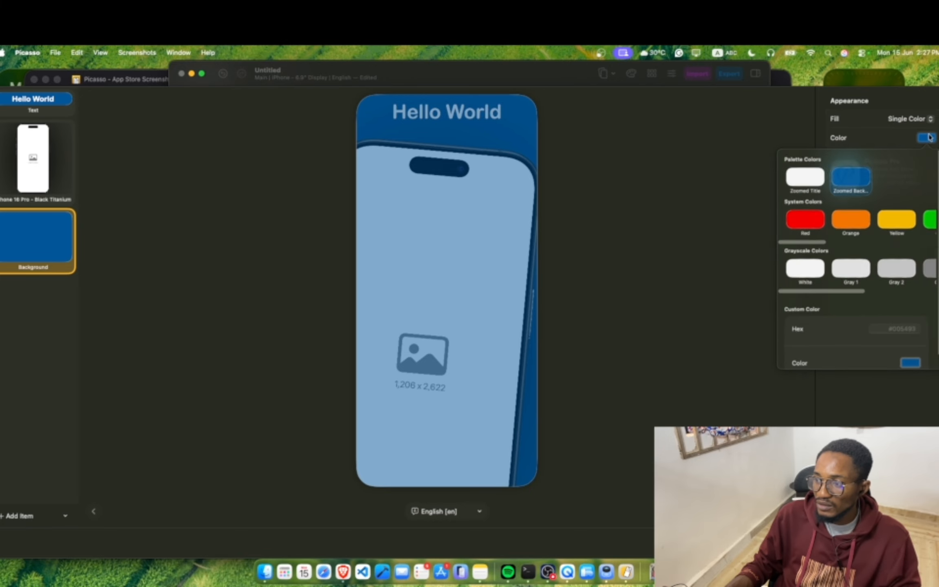
click(904, 226)
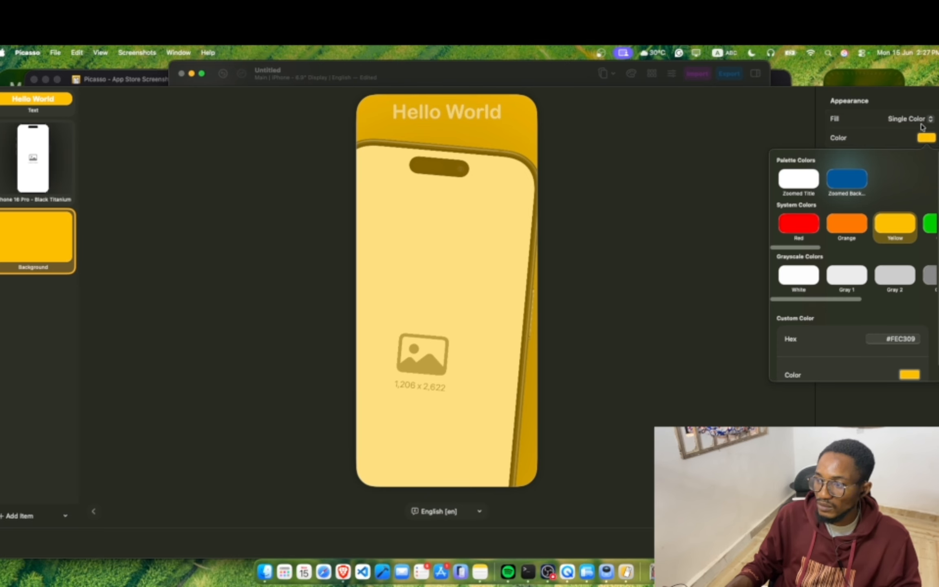
click(922, 123)
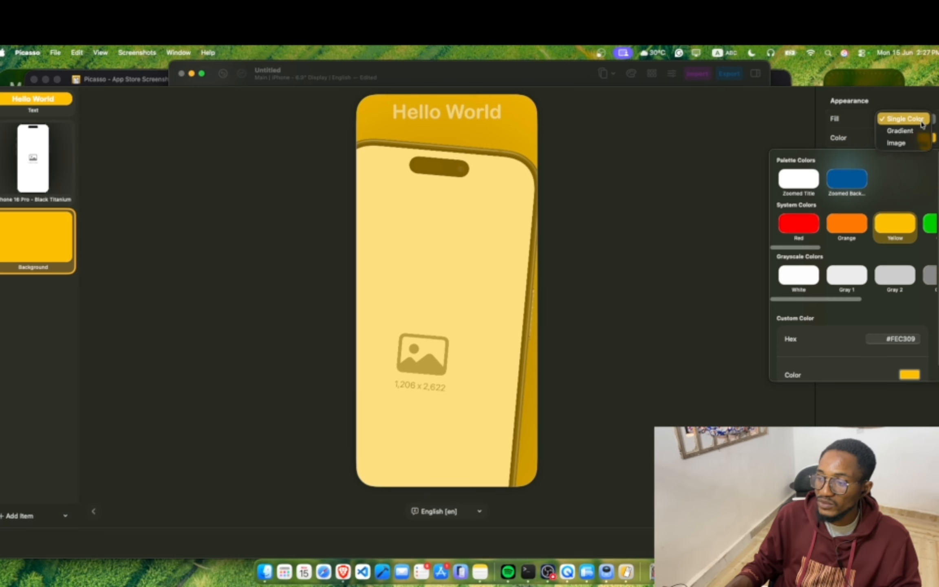
click(900, 131)
click(923, 141)
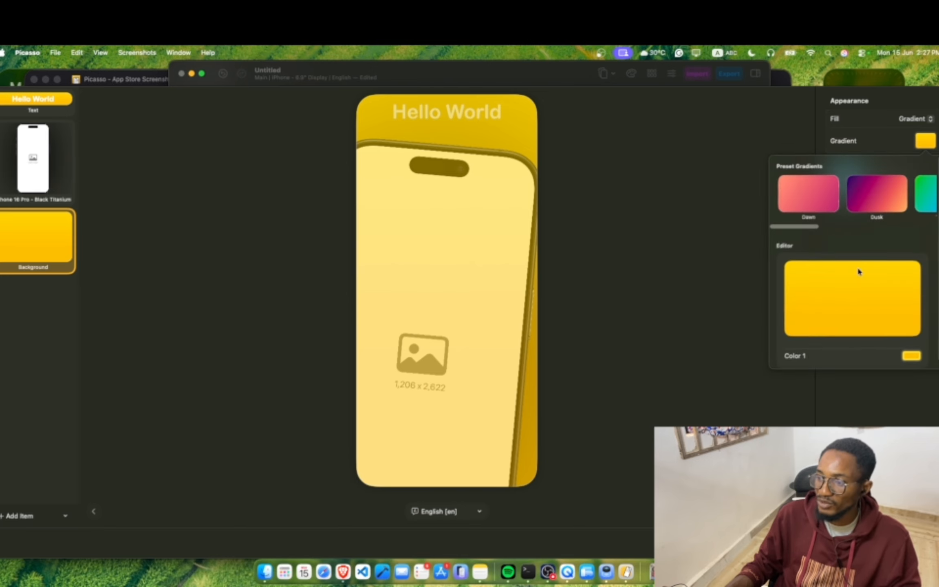
click(899, 203)
Switch the background's fill type to Image and start choosing an image file for it
click(912, 121)
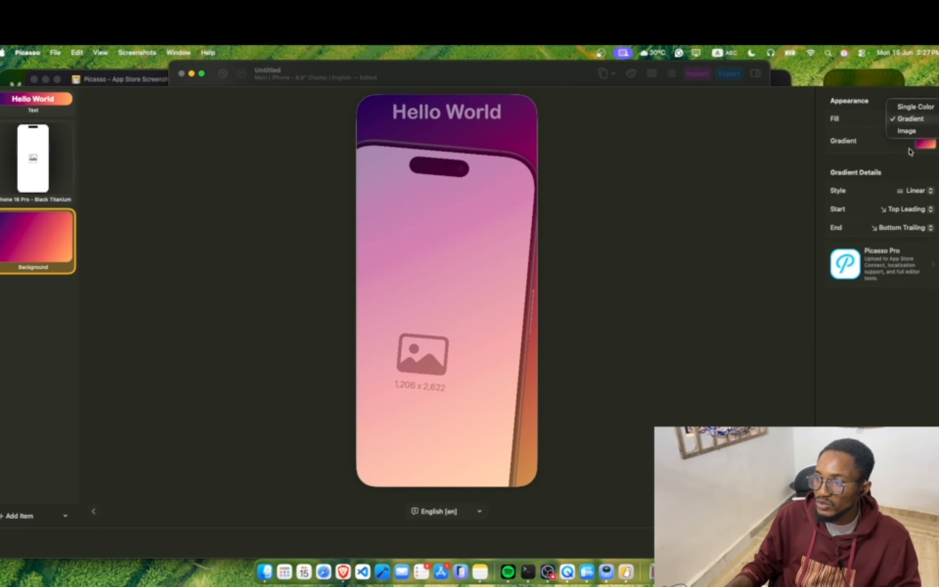
click(910, 130)
click(921, 137)
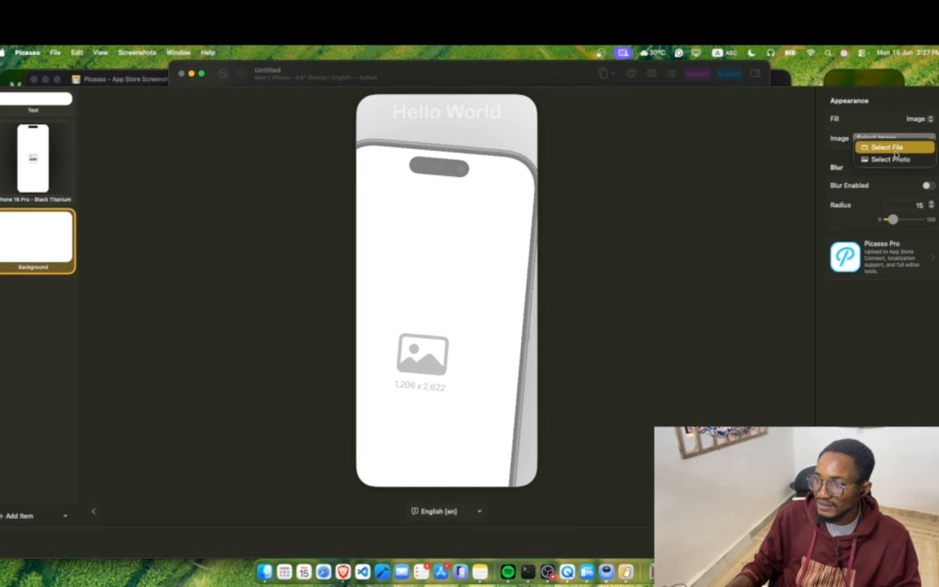
click(896, 150)
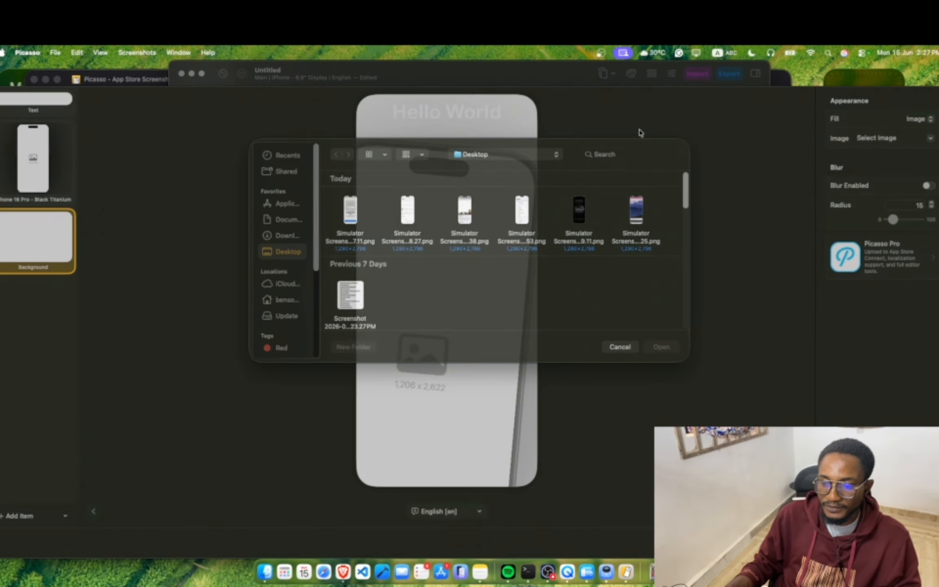
scroll(518, 253, down, 5)
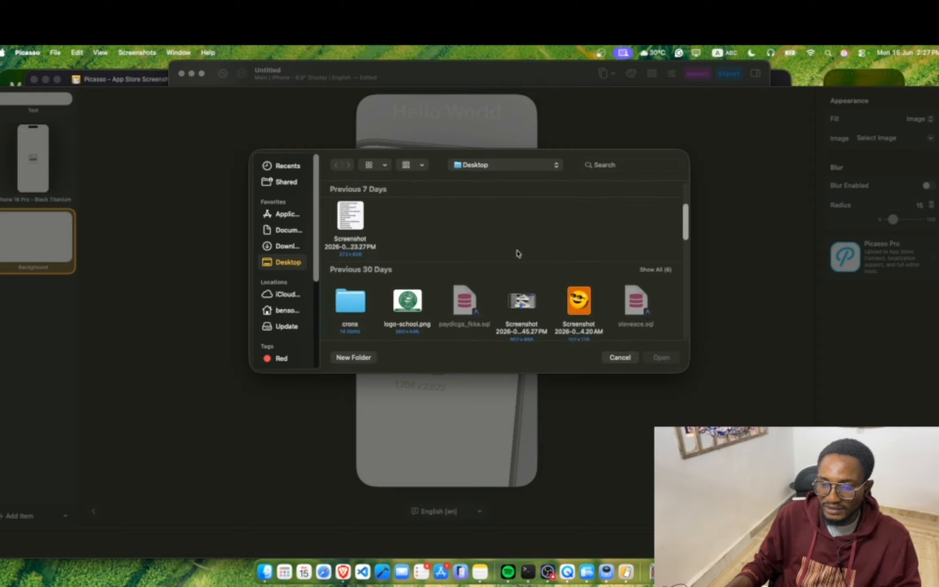
click(302, 247)
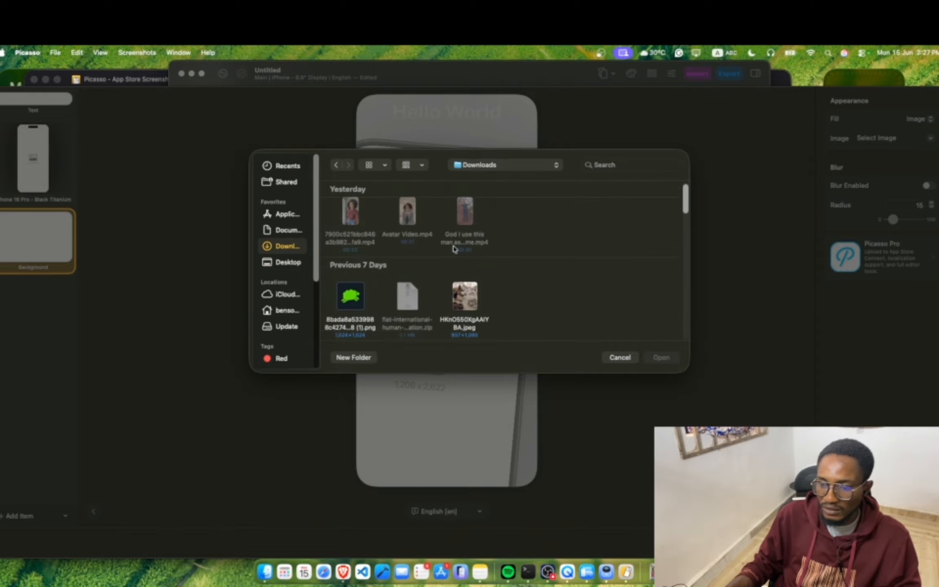
scroll(579, 269, down, 5)
scroll(643, 268, down, 4)
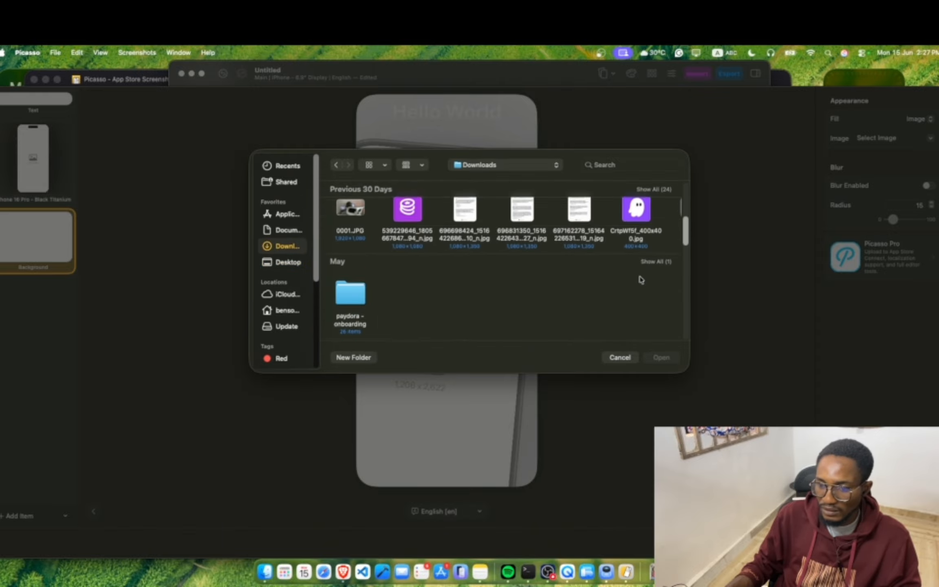
click(666, 279)
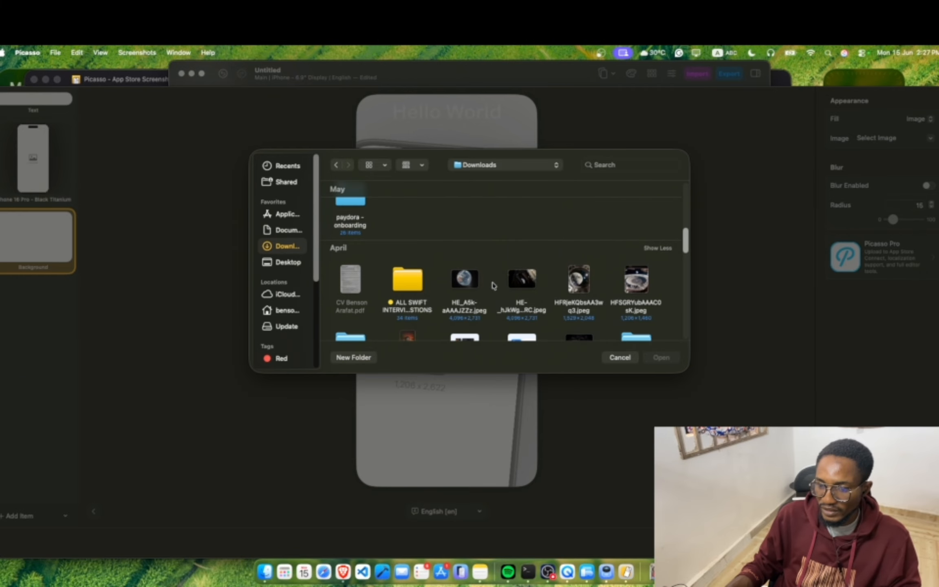
scroll(666, 282, down, 3)
double_click(640, 287)
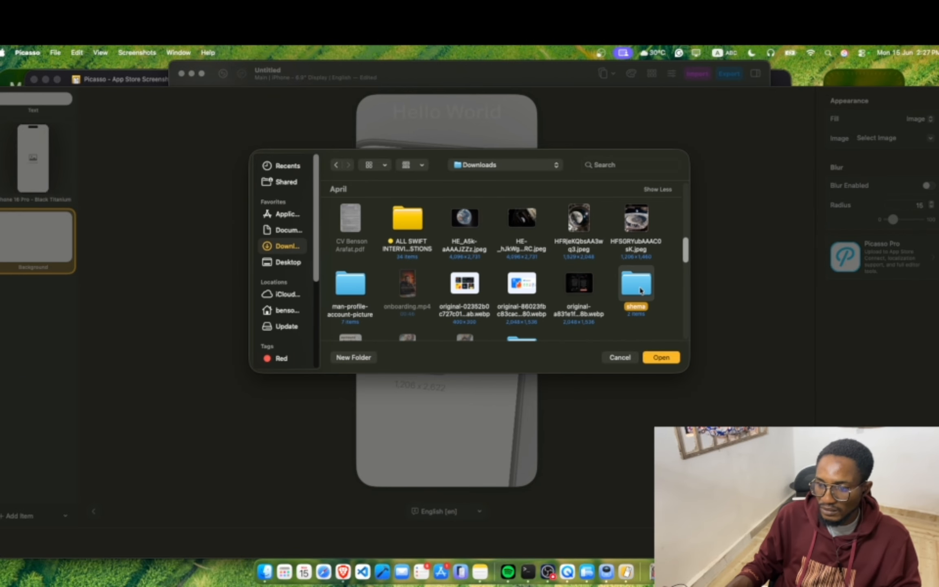
double_click(361, 223)
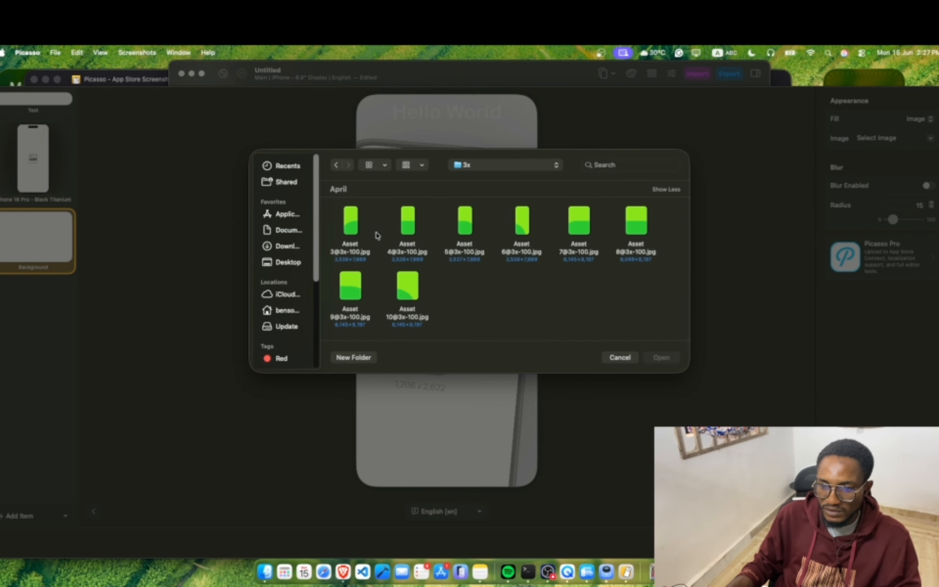
click(361, 223)
click(666, 357)
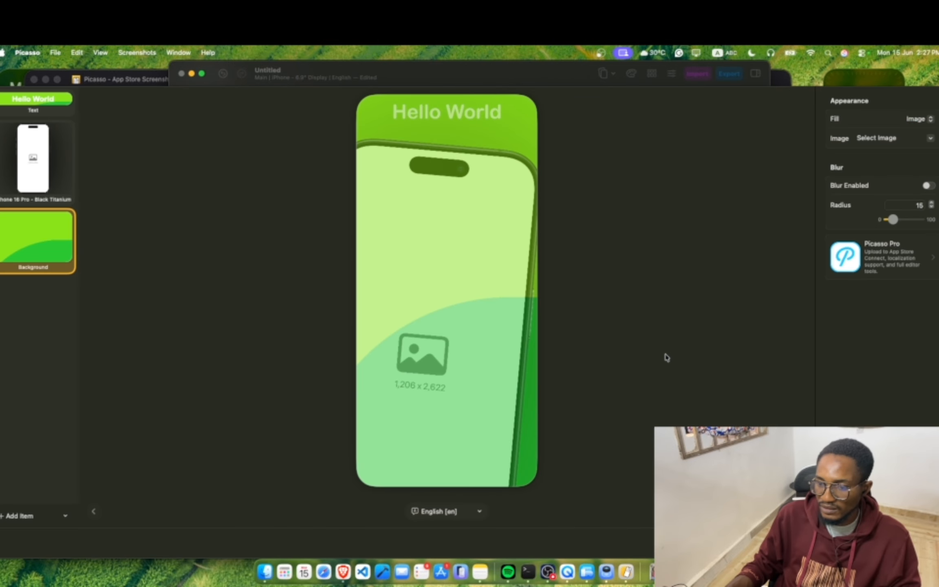
click(279, 325)
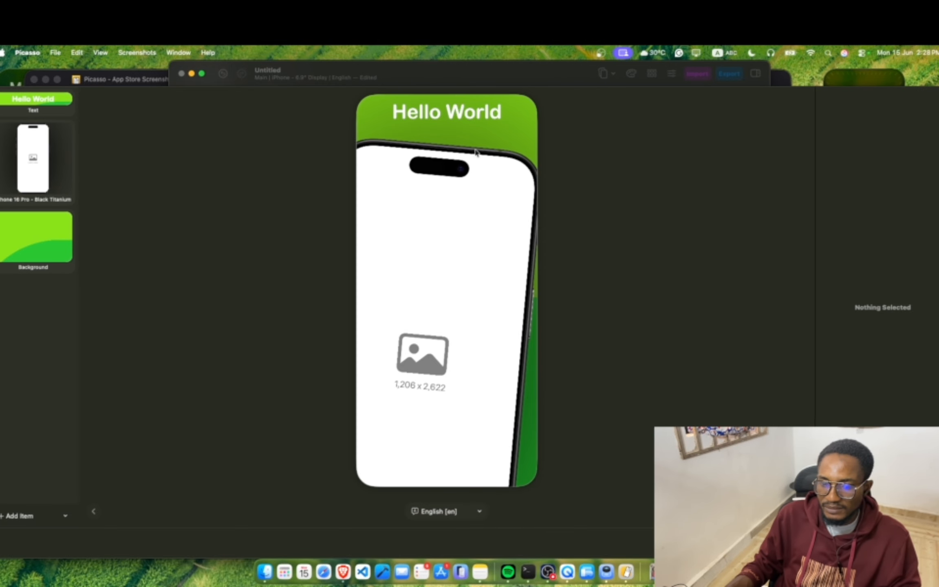
Change the background's fill type to Single Color and deselect the background
click(59, 242)
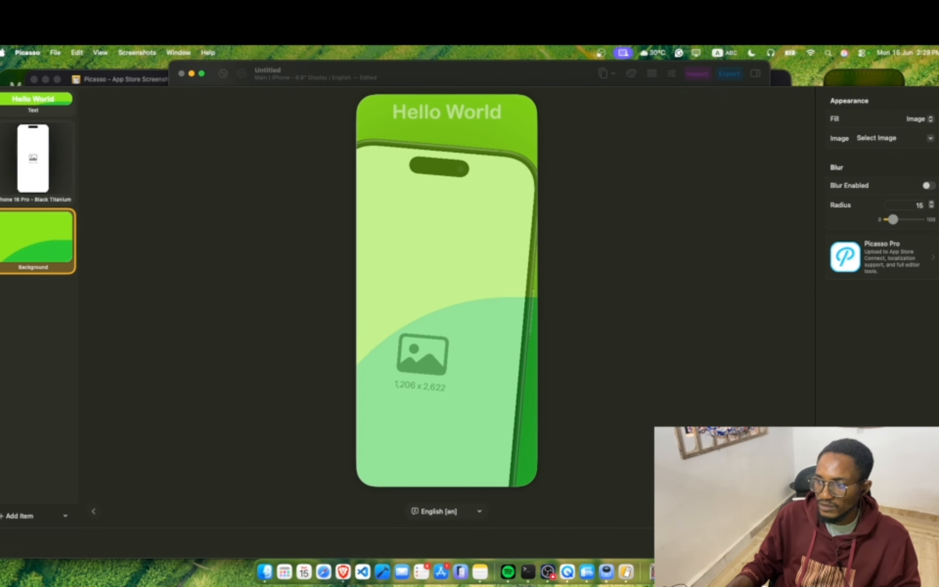
click(925, 118)
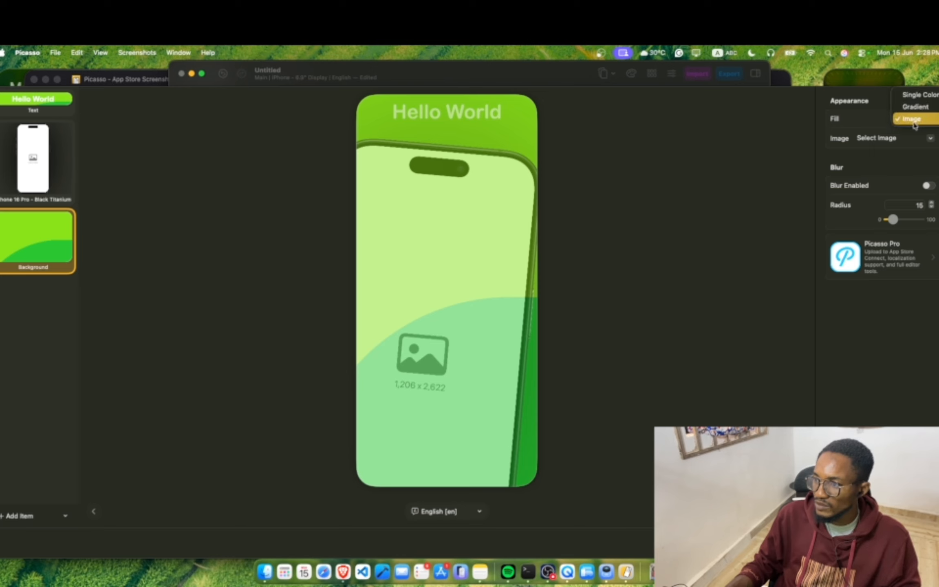
click(912, 93)
click(195, 178)
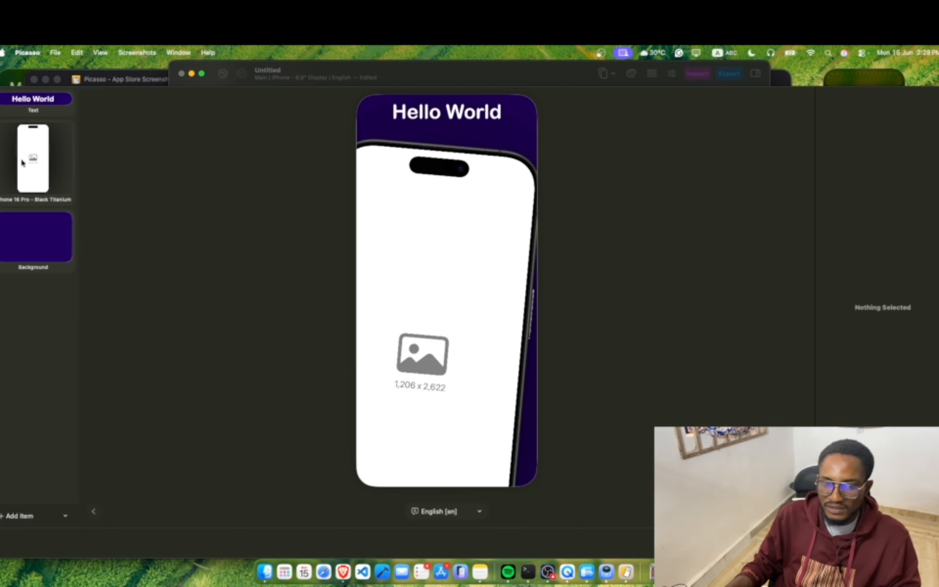
Replace the Hello World heading's text with "Tutorial App"
click(50, 106)
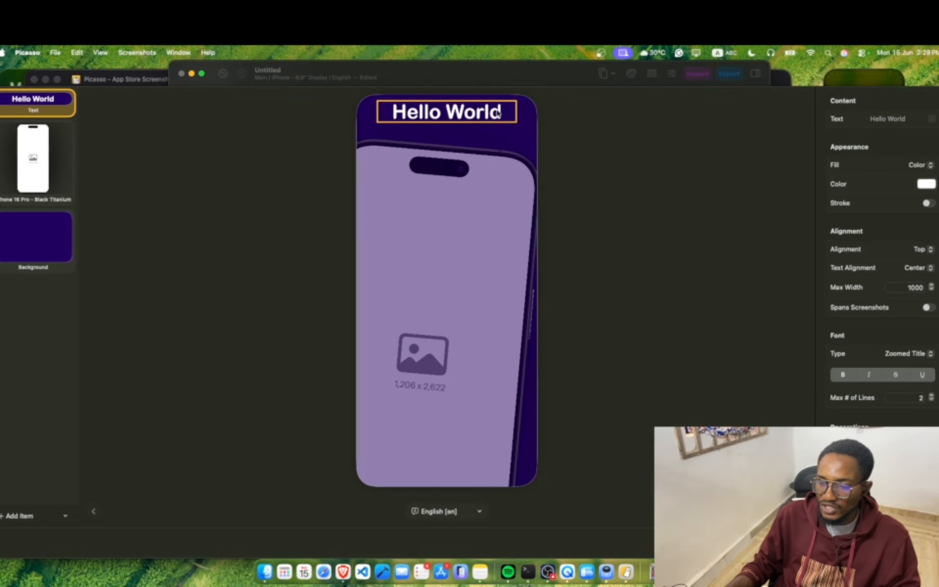
double_click(911, 119)
key(BackSpace)
key(BackSpace)
key(BackSpace)
key(BackSpace)
key(BackSpace)
key(BackSpace)
key(BackSpace)
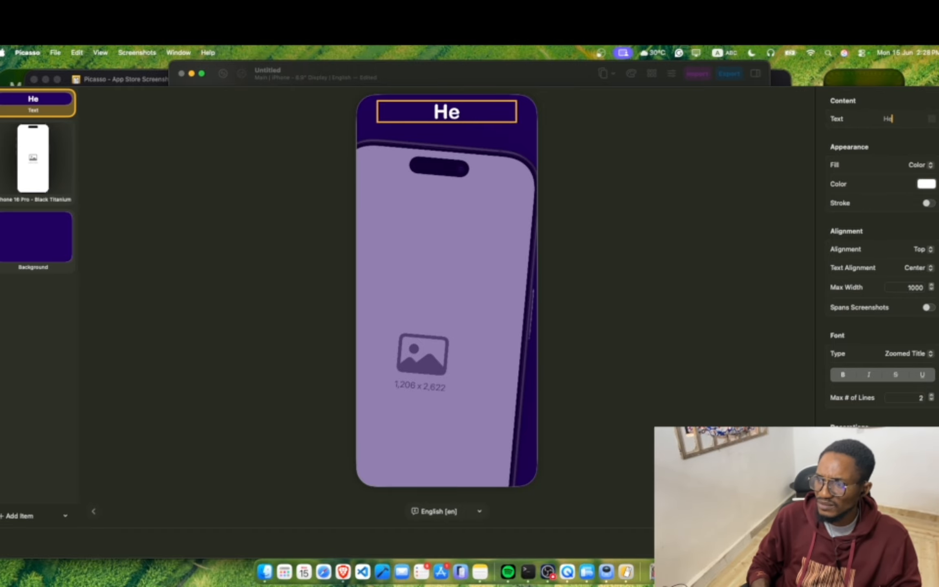
text(W)
key(BackSpace)
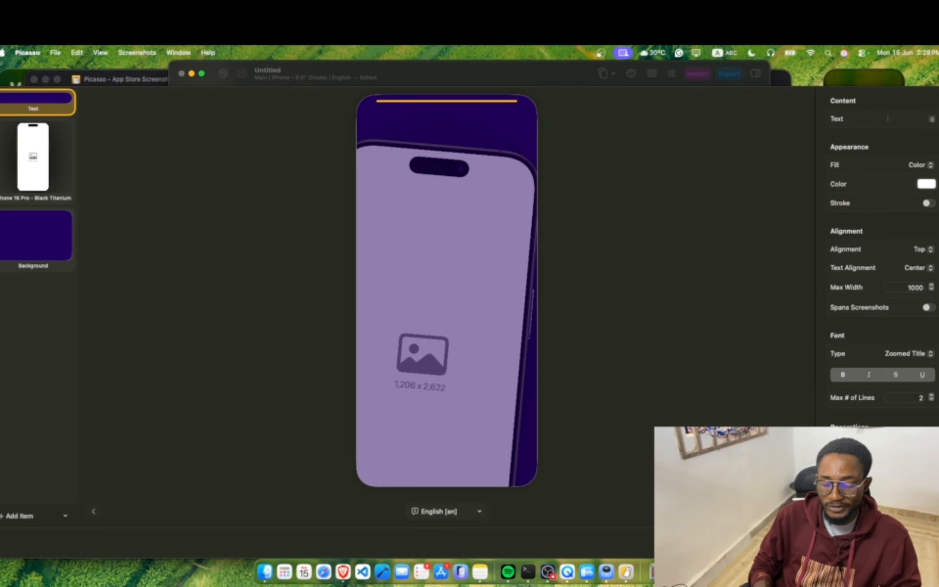
text(Tutor)
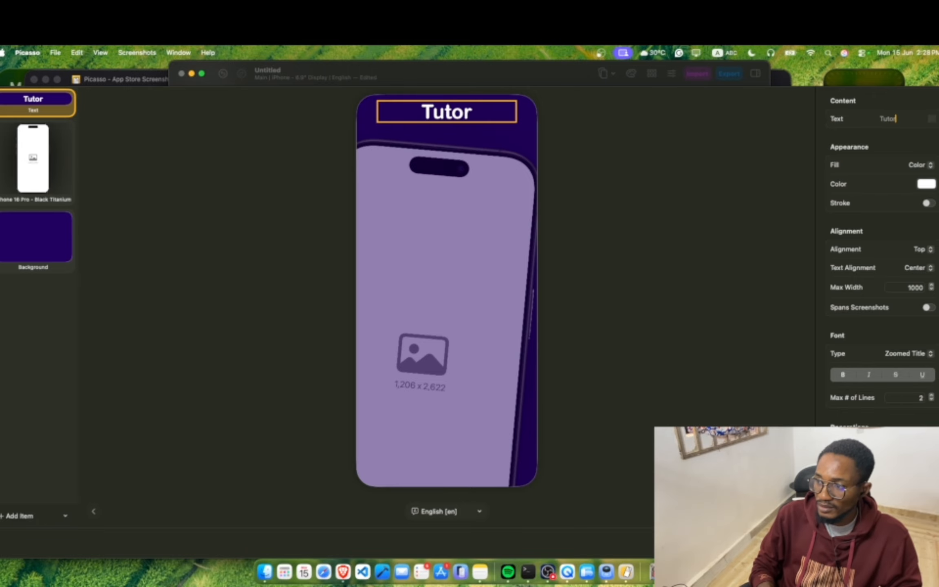
text(ial )
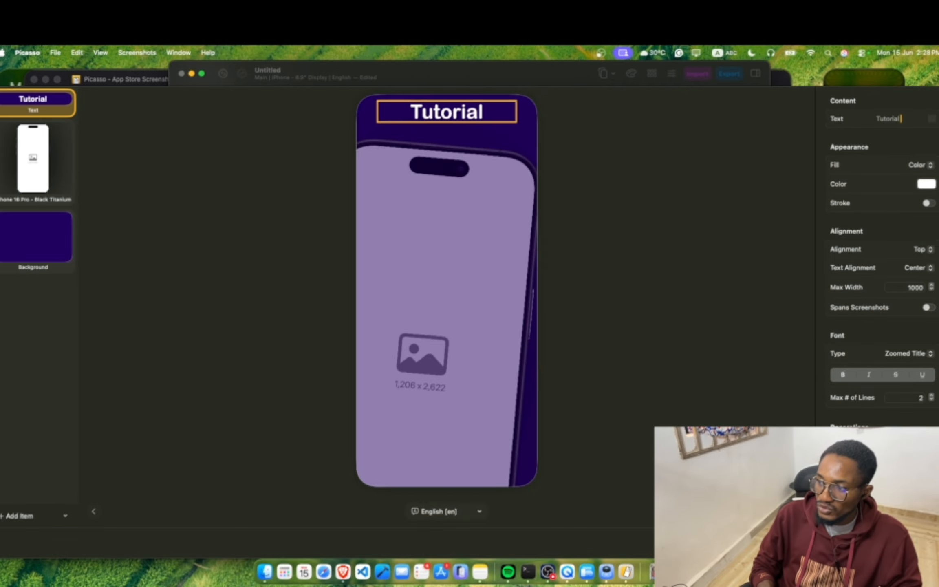
text(App)
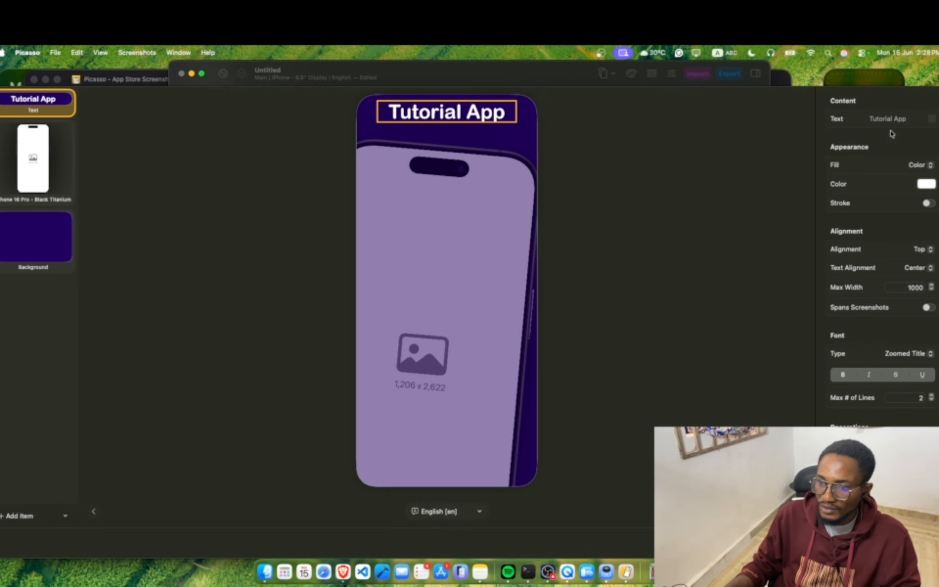
click(620, 280)
Set the Tutorial App heading's font type to Custom and choose the Agbalumo font
click(452, 105)
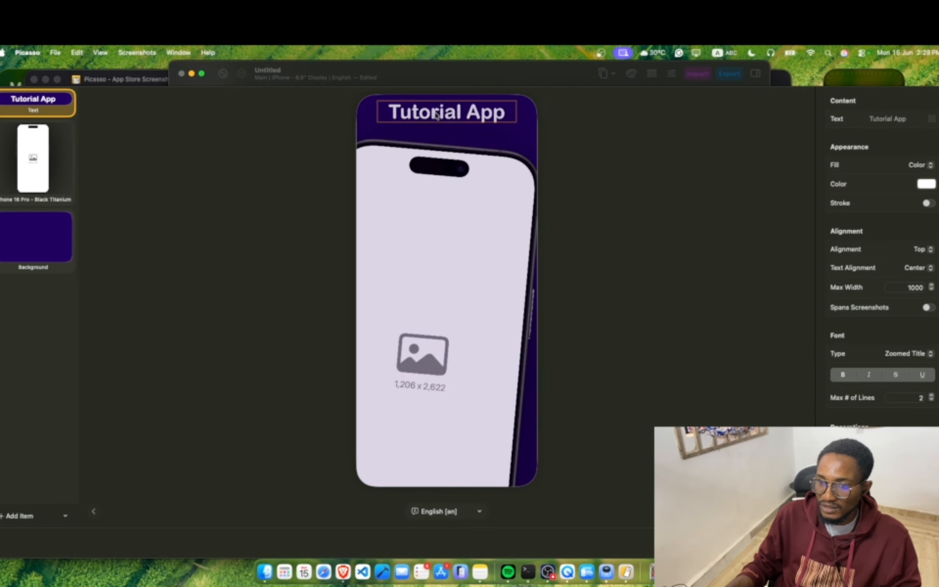
scroll(911, 254, down, 3)
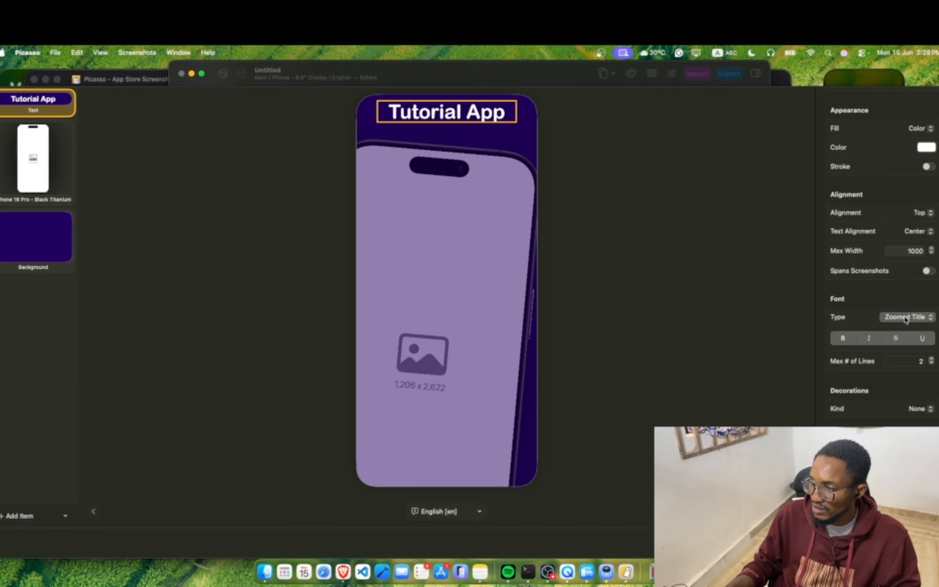
click(907, 318)
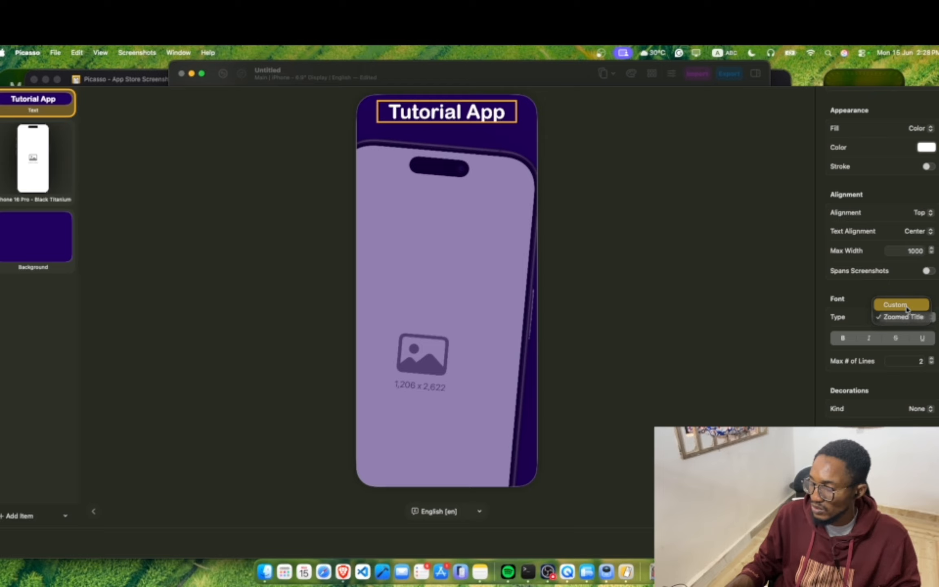
click(900, 305)
click(907, 337)
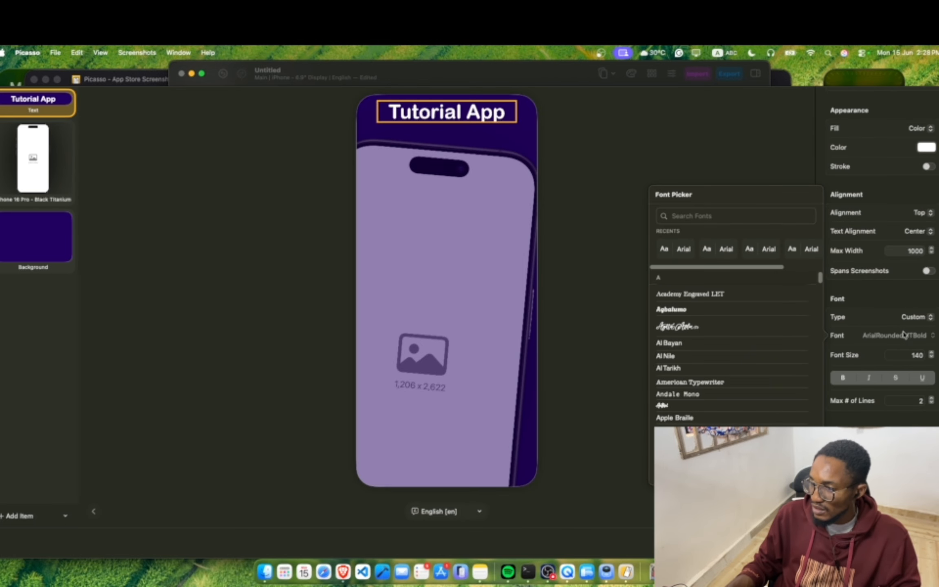
click(671, 309)
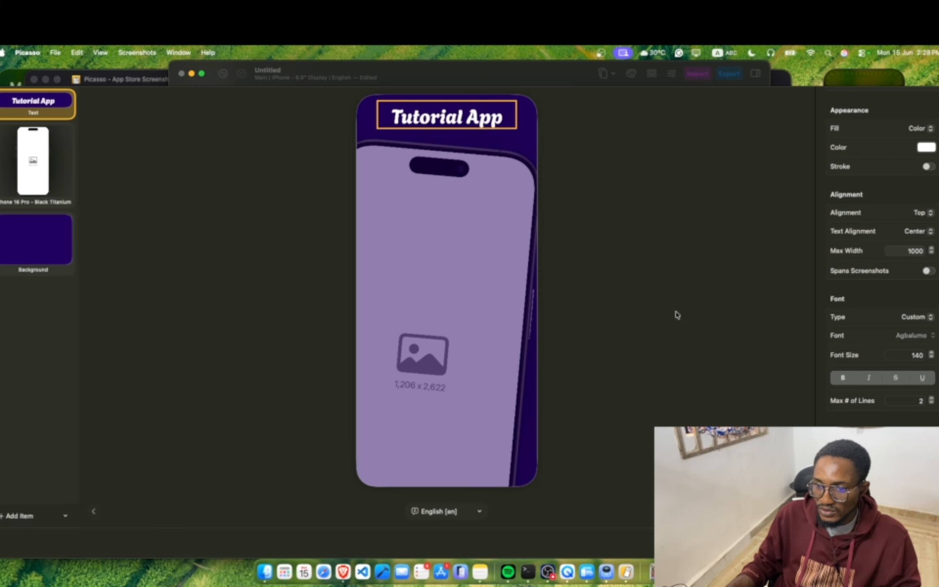
Set the Tutorial App heading's font size to 149 and deselect the text
click(931, 357)
click(931, 357)
click(930, 357)
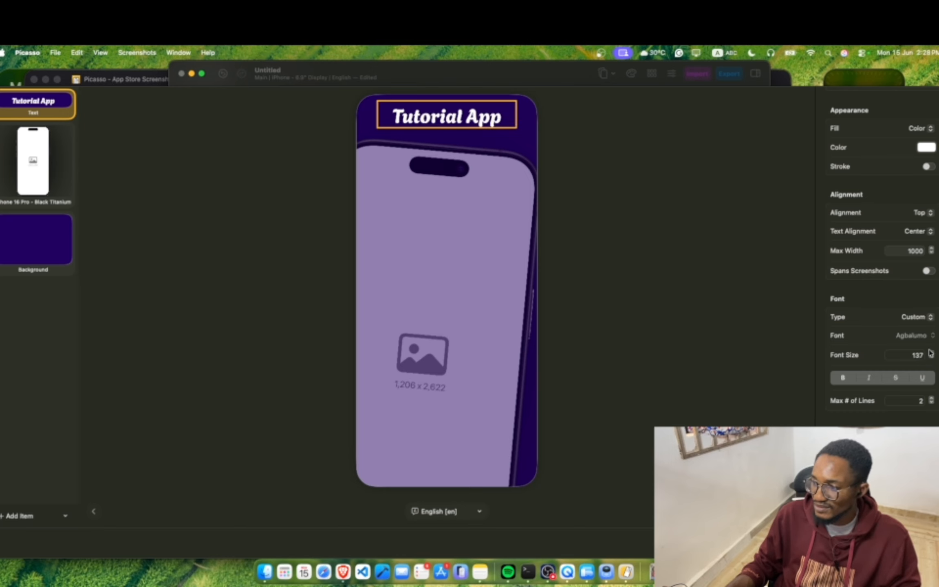
click(931, 353)
click(930, 353)
click(931, 353)
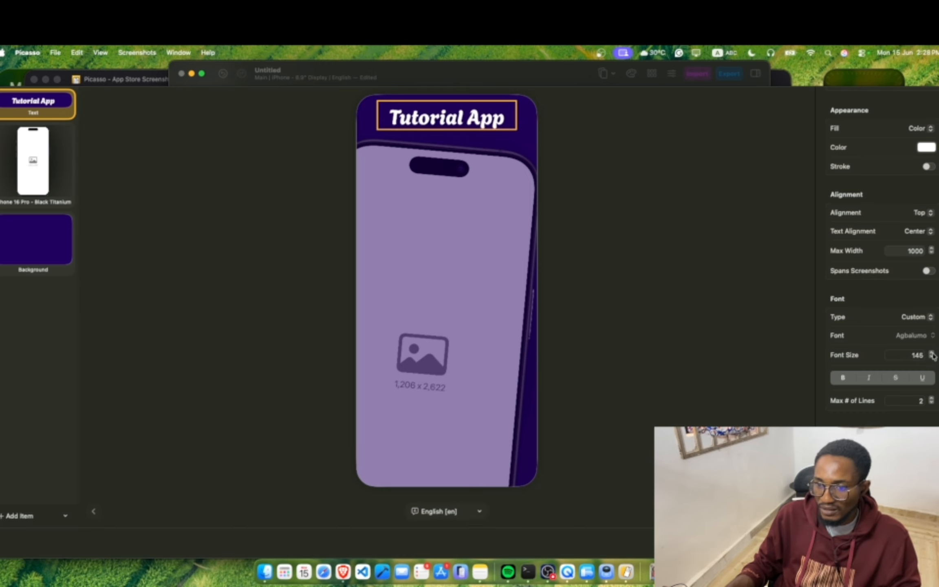
click(931, 353)
click(931, 353)
scroll(917, 338, down, 10)
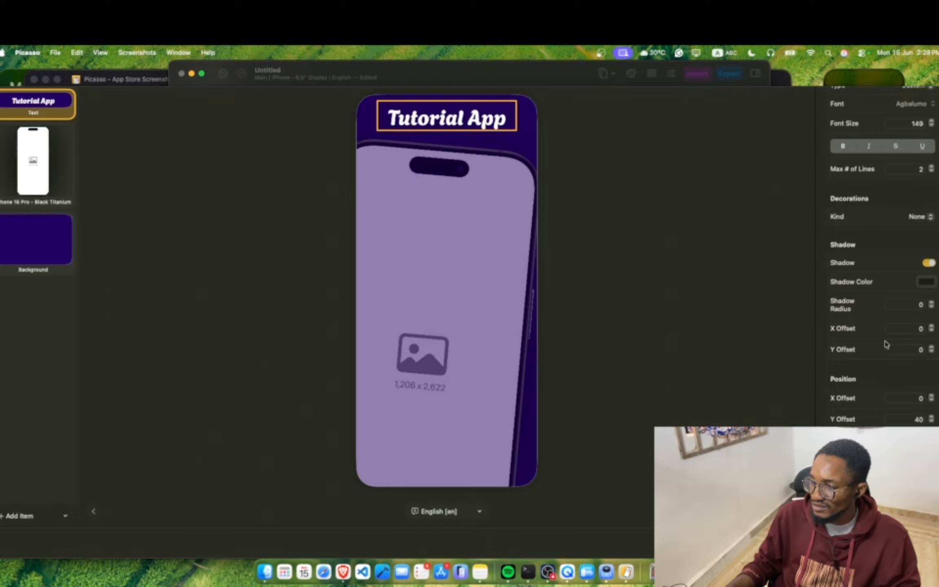
scroll(872, 277, up, 10)
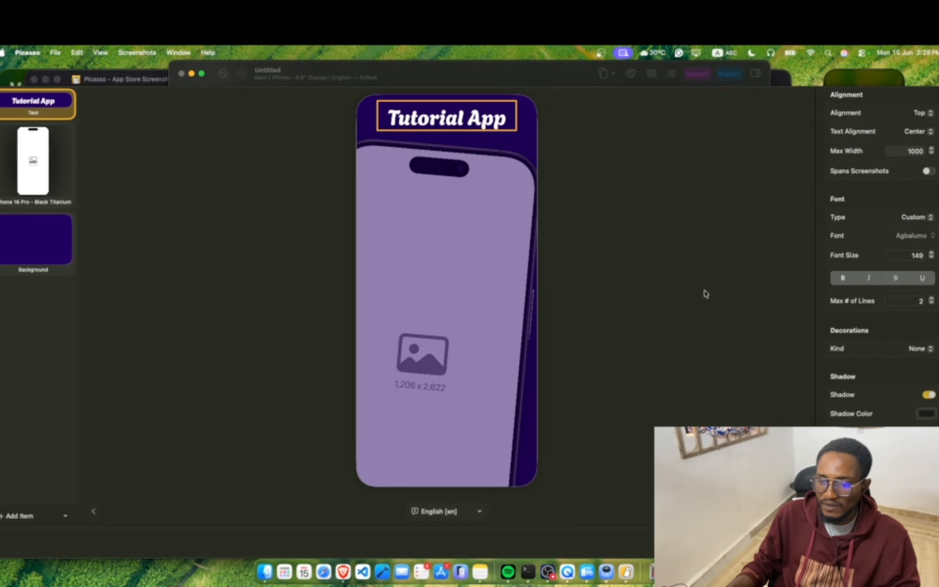
click(459, 221)
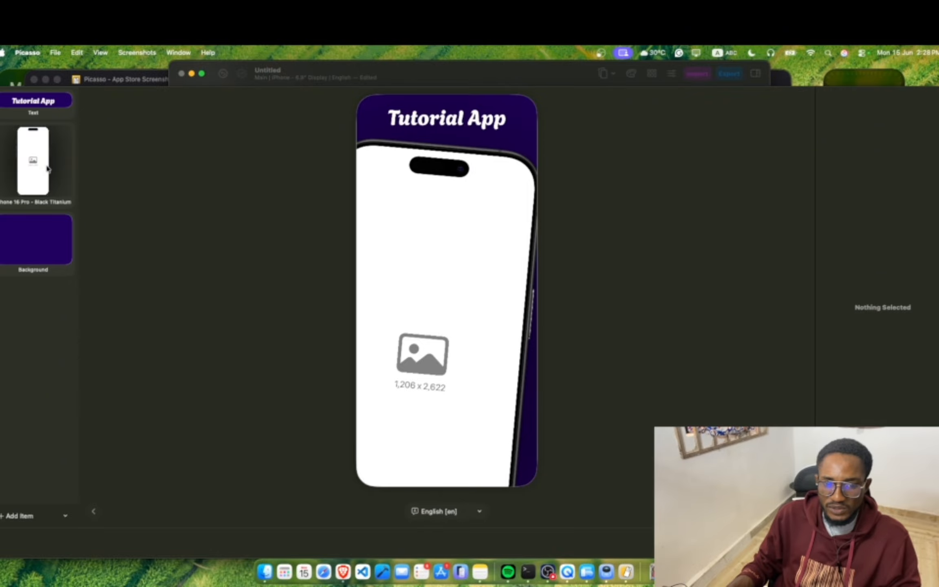
Fill the first screenshot's iPhone frame with the Desktop image file "Simulator Screens...7.11.png" and close its editor
click(47, 167)
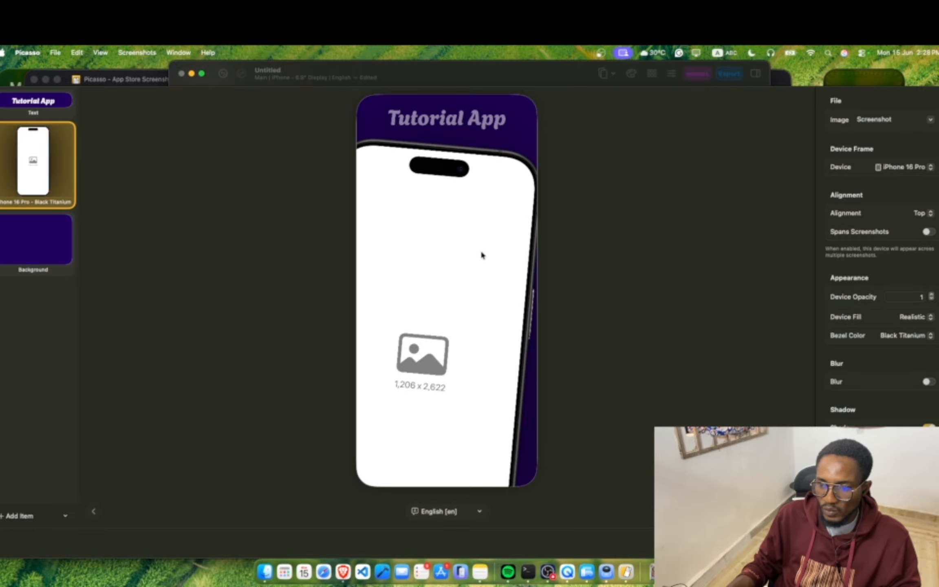
click(475, 262)
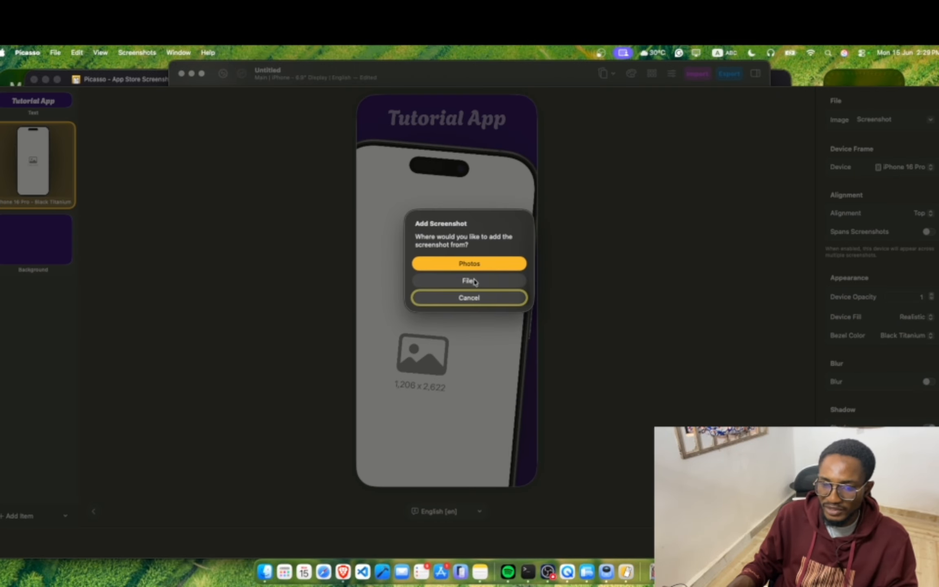
click(464, 301)
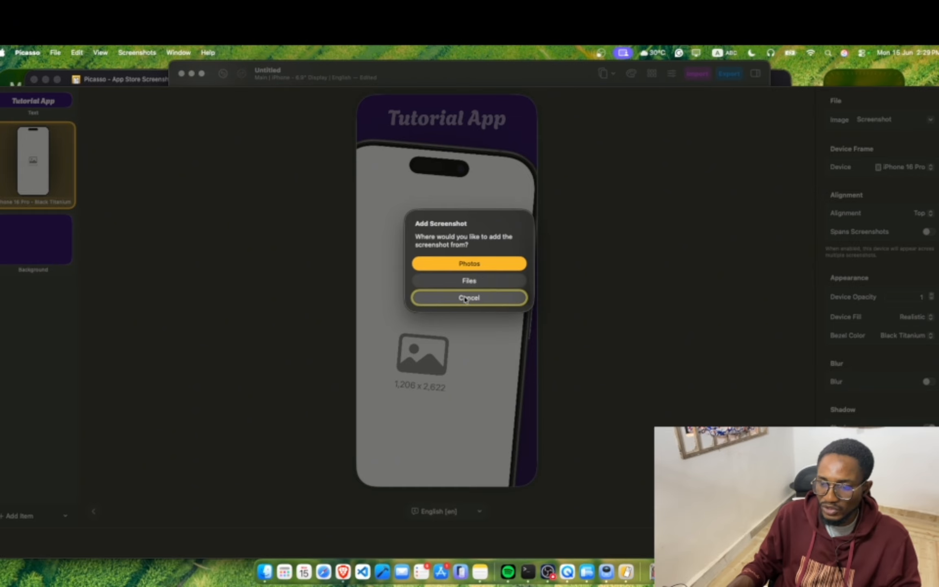
click(459, 272)
click(473, 280)
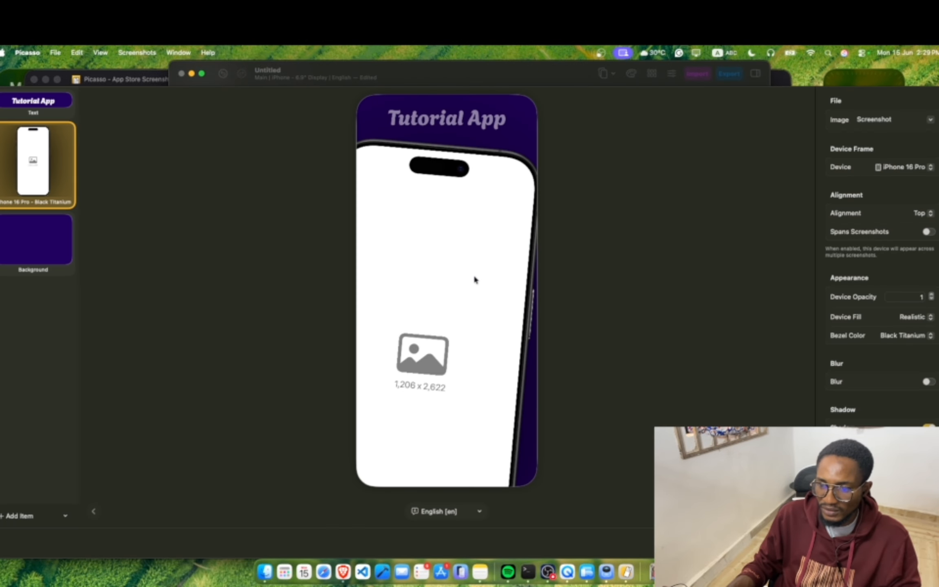
click(296, 247)
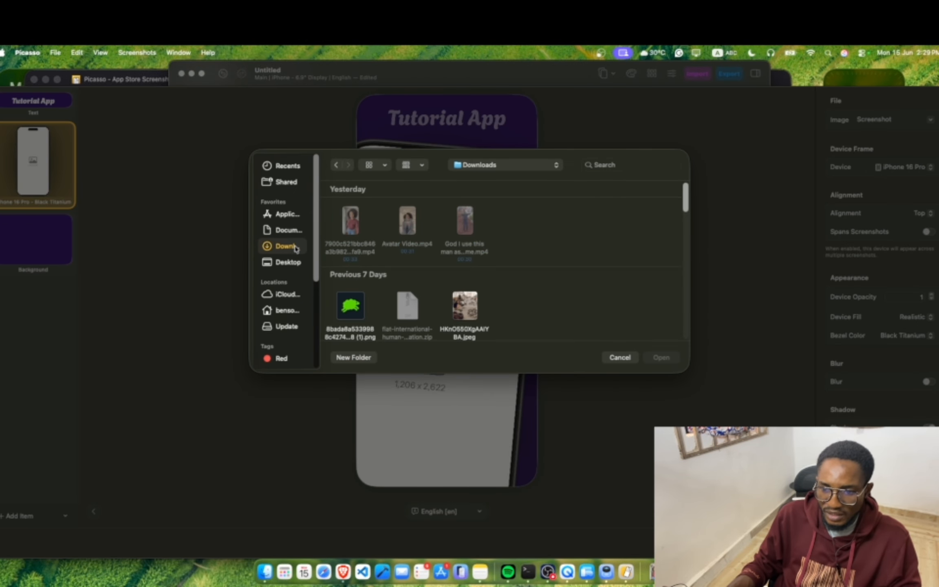
click(296, 260)
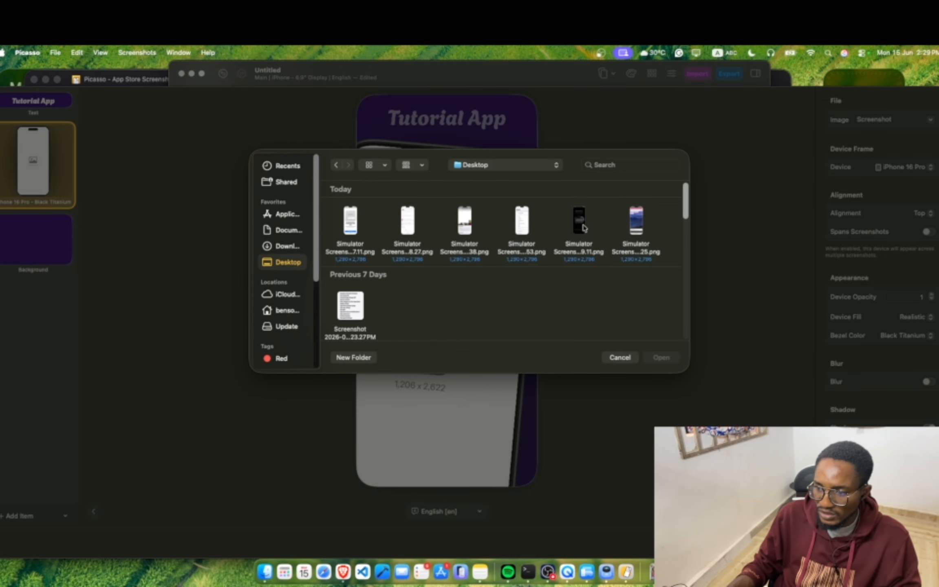
click(352, 229)
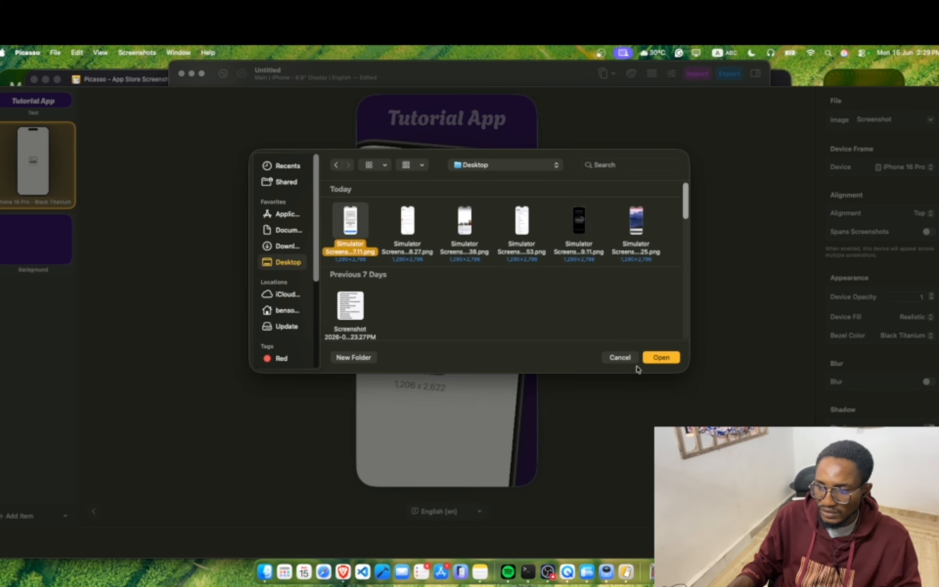
click(650, 361)
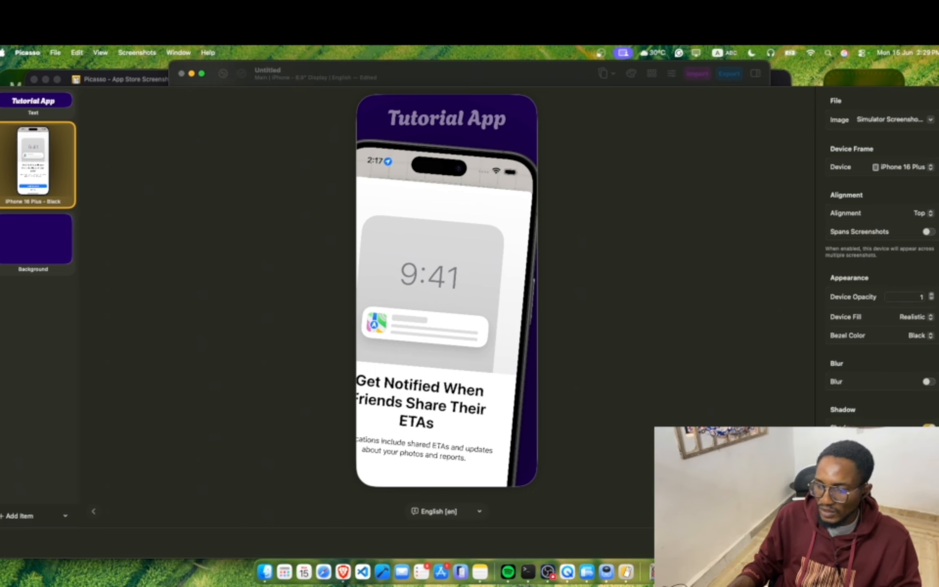
click(920, 543)
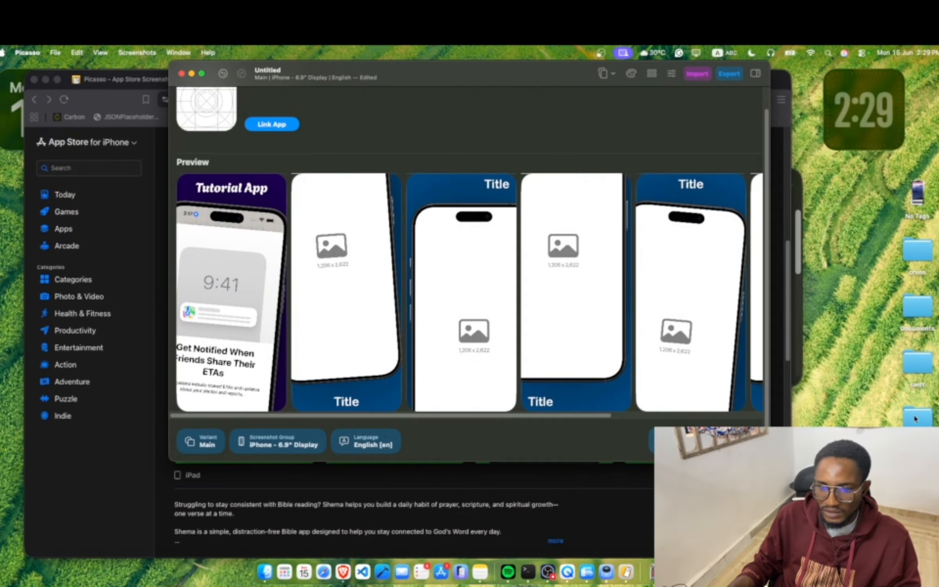
Fill the second screenshot's iPhone frame with the calendar image "Simulator Screens...8.27.png" from the Desktop and close its editor
click(358, 315)
double_click(401, 268)
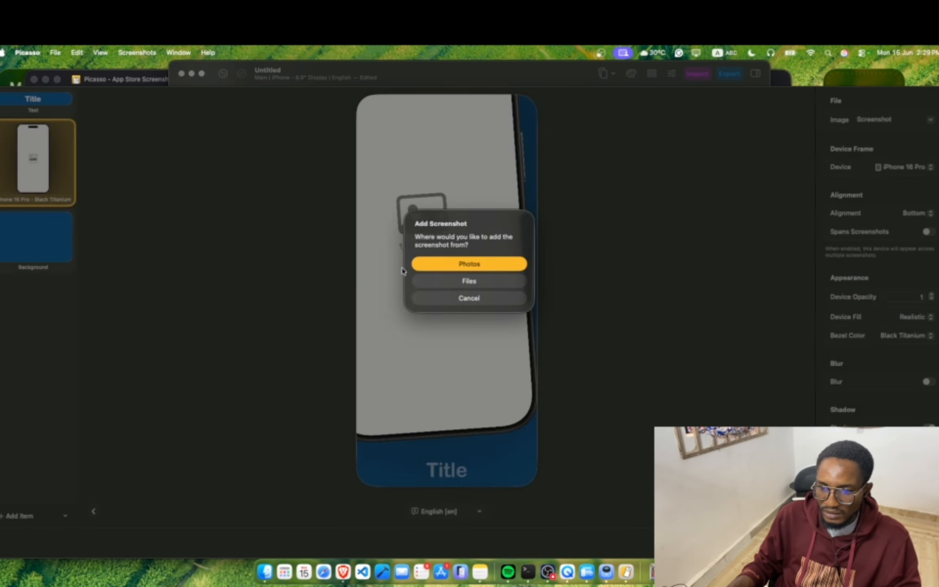
key(Escape)
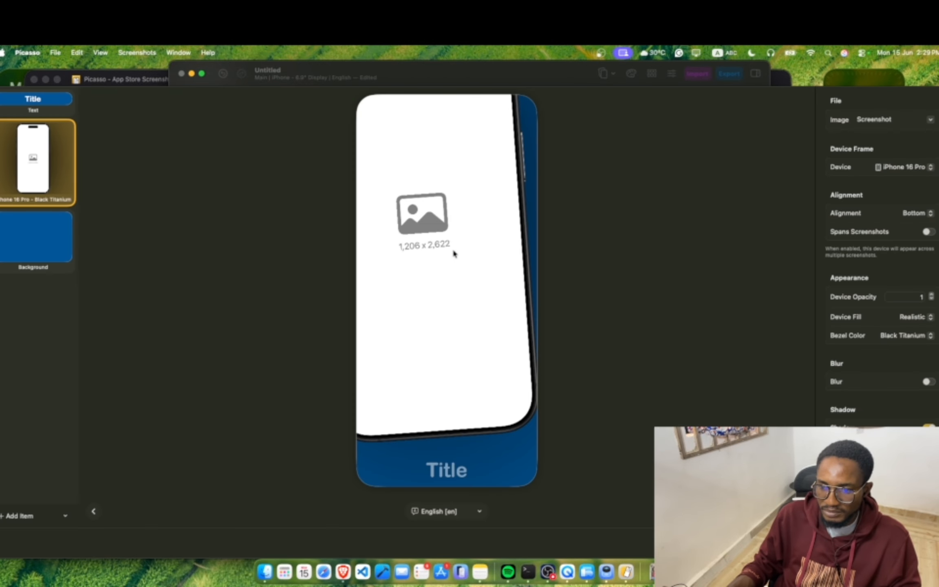
double_click(418, 295)
click(454, 280)
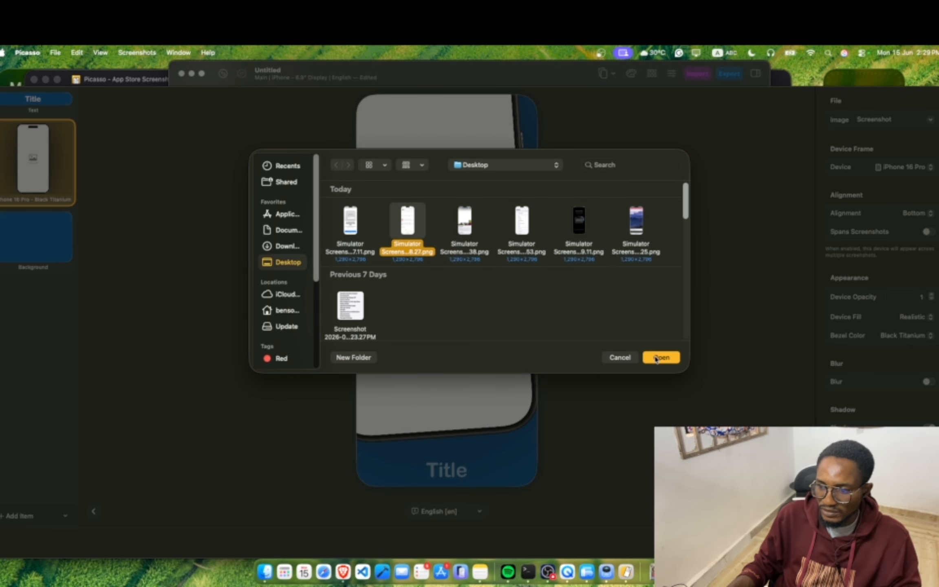
click(660, 357)
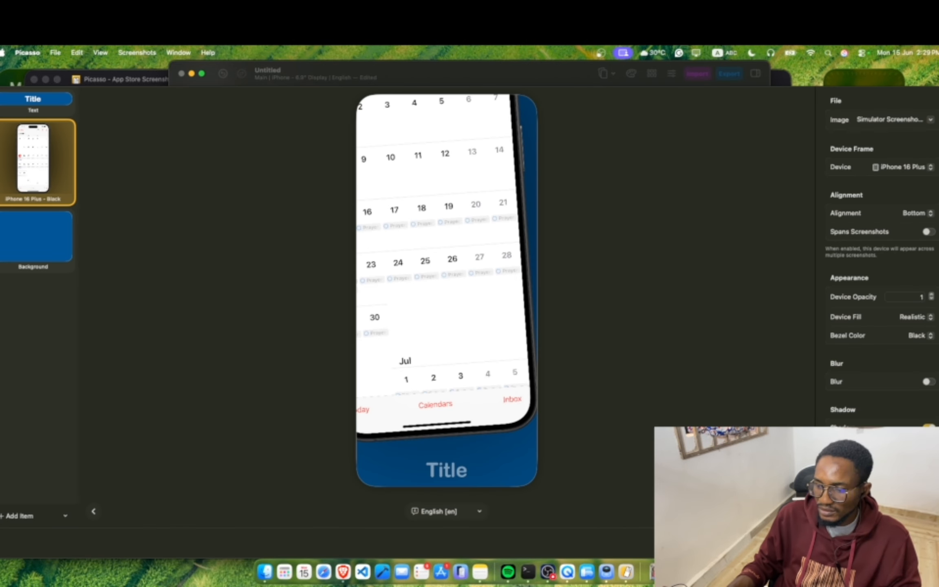
click(926, 543)
Fill the third screenshot's iPhone frame with the Photos app image "Simulator Screens...38.png" from the Desktop and close its editor
click(507, 316)
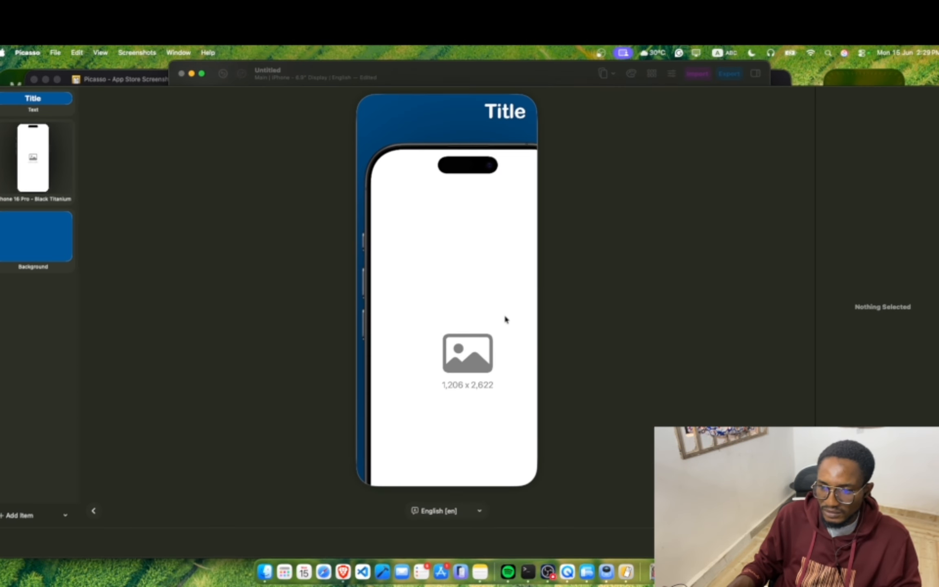
click(464, 307)
click(469, 281)
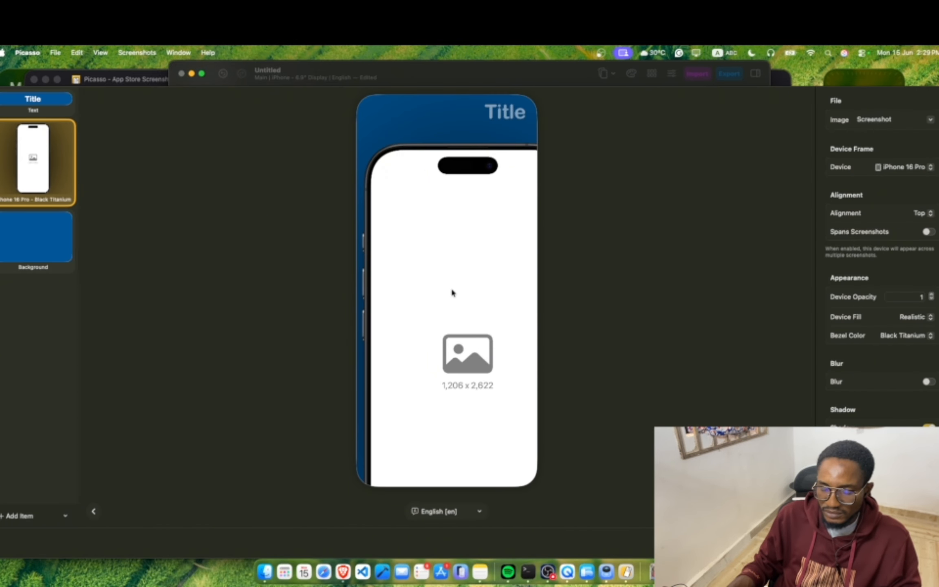
click(463, 289)
click(447, 281)
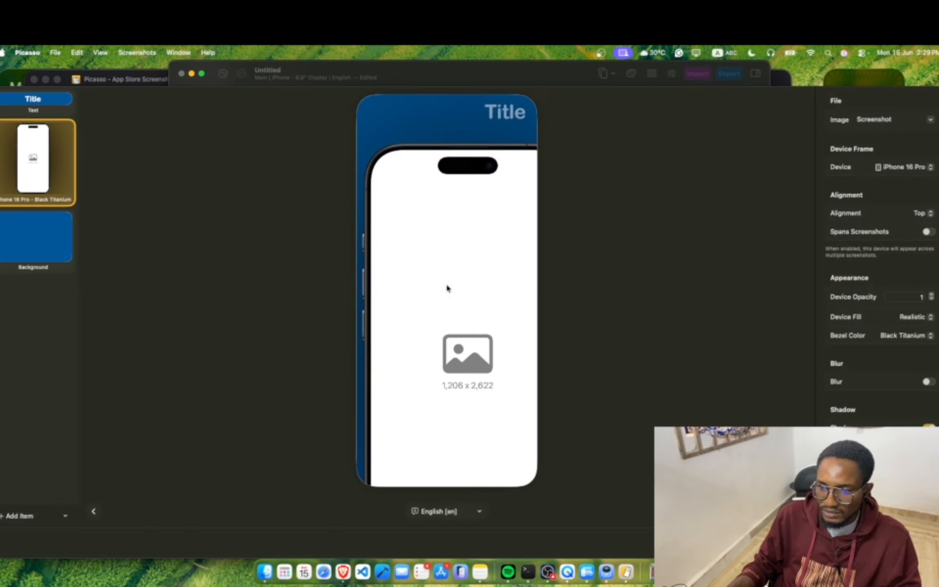
click(464, 224)
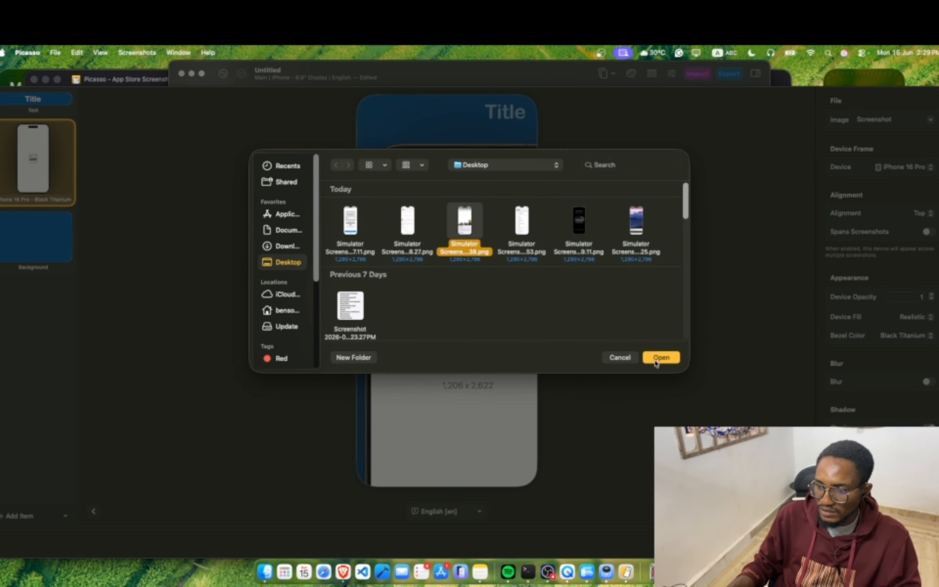
click(656, 360)
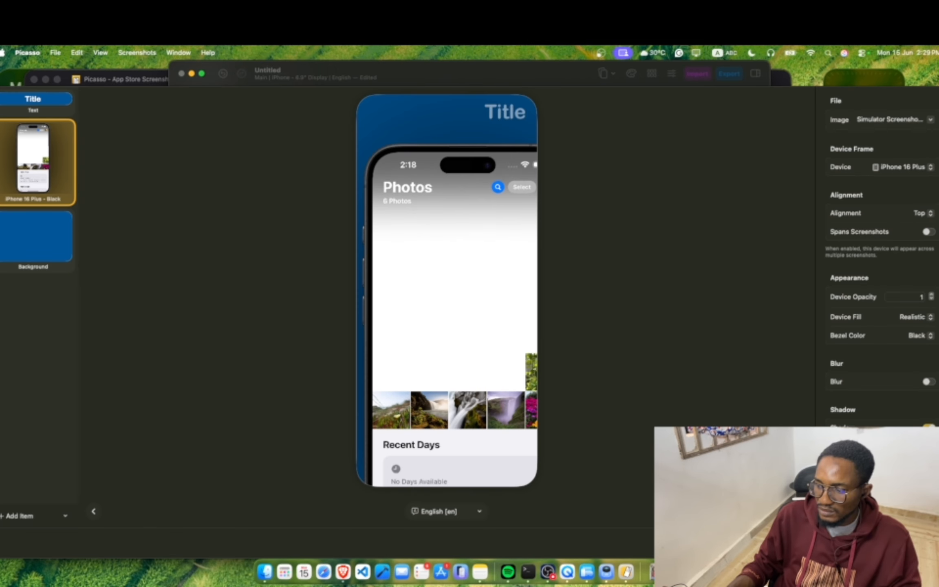
click(924, 542)
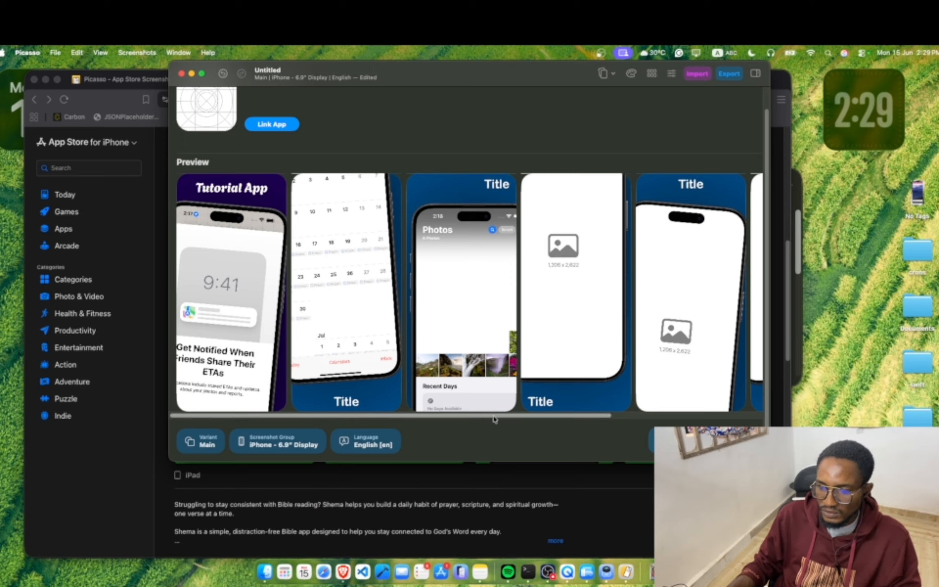
Fill the fourth screenshot's iPhone frame with the dark image "Simulator Screens...9.11.png" from the Desktop and close its editor
drag(491, 421, 593, 423)
click(443, 317)
double_click(460, 298)
click(468, 281)
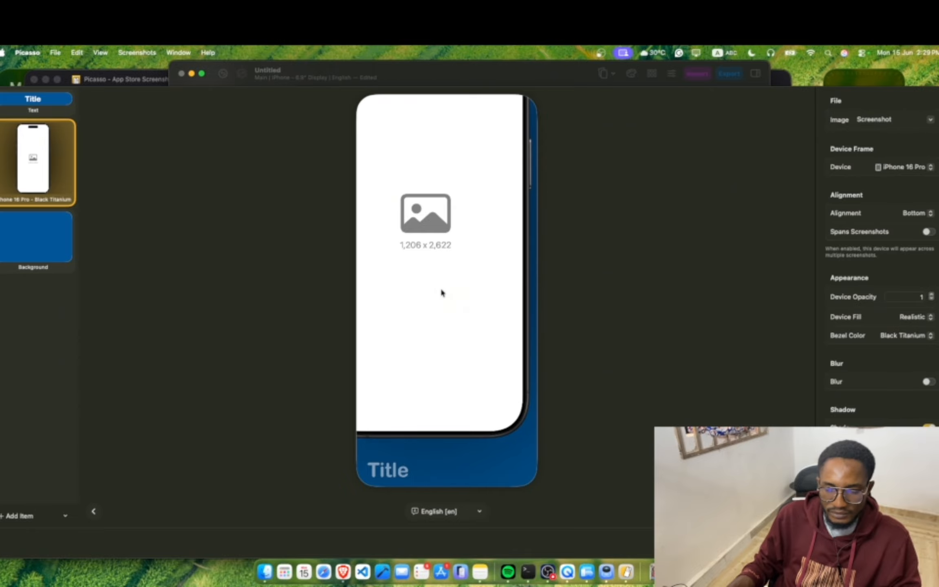
double_click(453, 293)
click(468, 281)
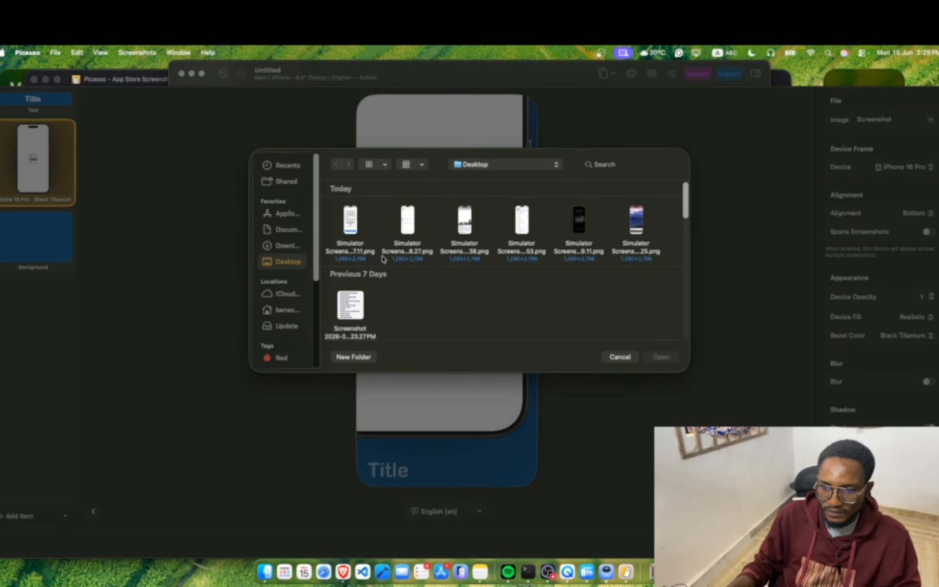
click(579, 228)
click(663, 357)
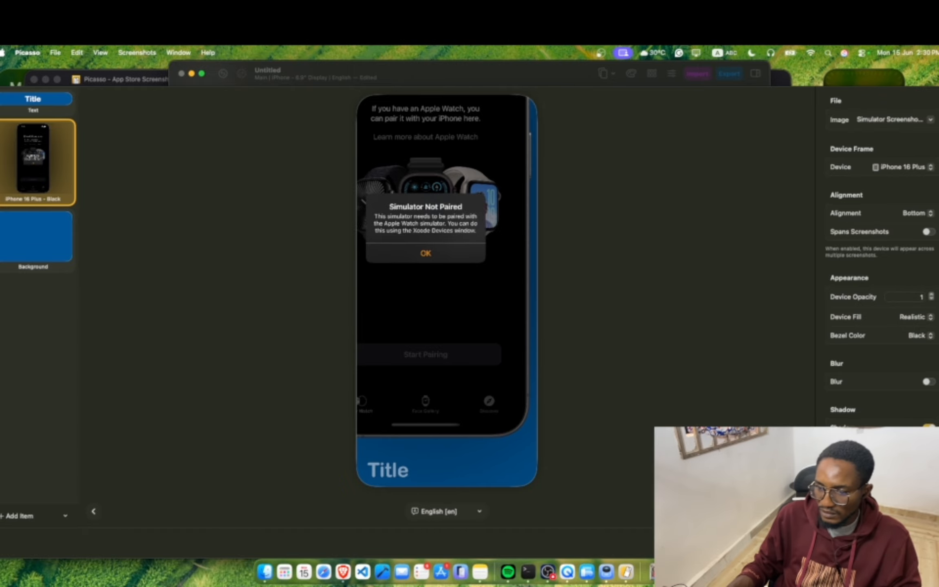
click(917, 542)
Fill the fifth screenshot's iPhone frame with the Desktop image "Simulator Screens...25.png" and close its editor
click(564, 375)
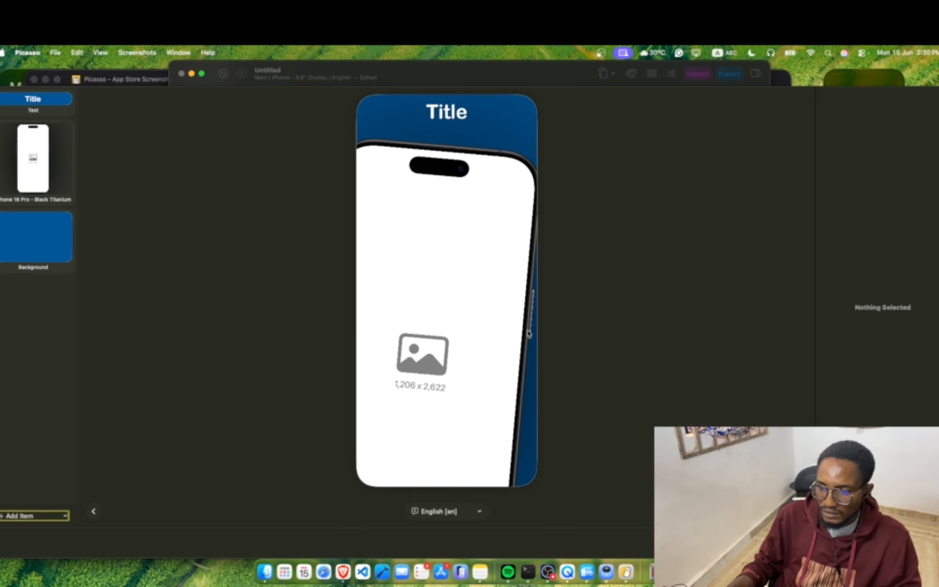
click(492, 321)
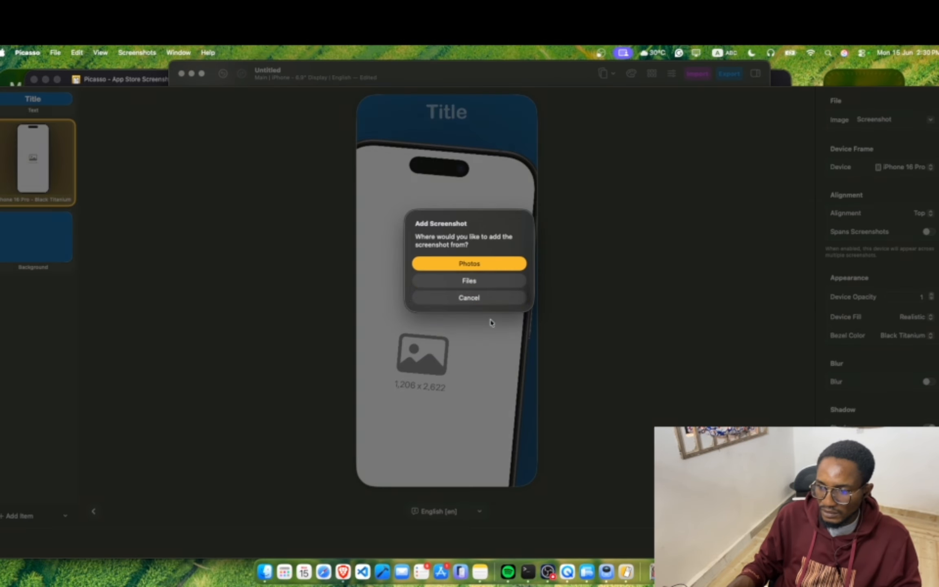
click(465, 293)
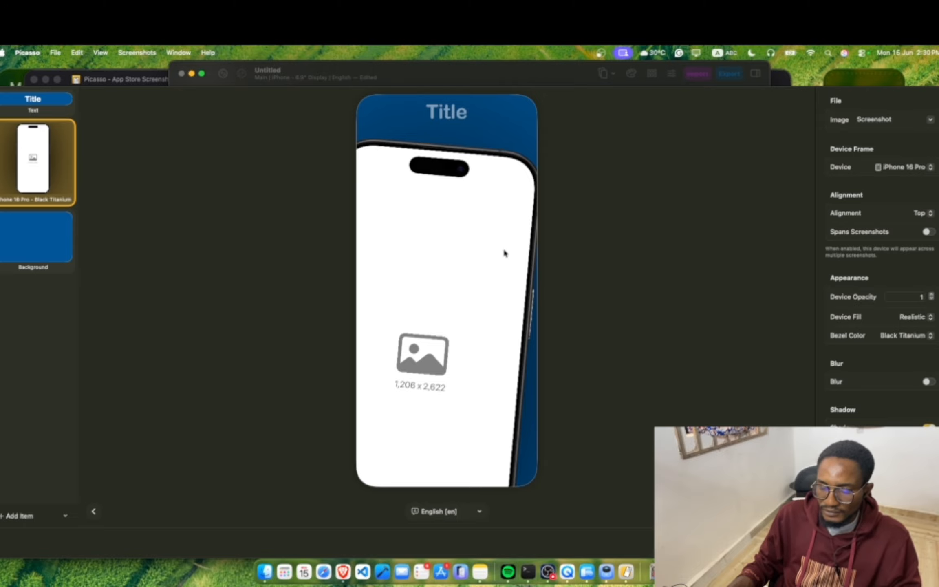
click(487, 277)
click(489, 278)
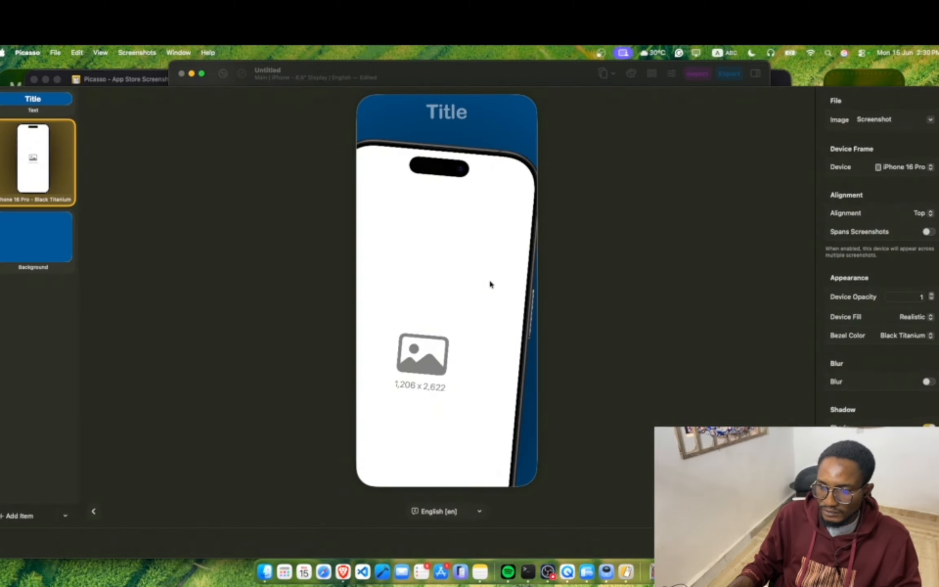
click(637, 228)
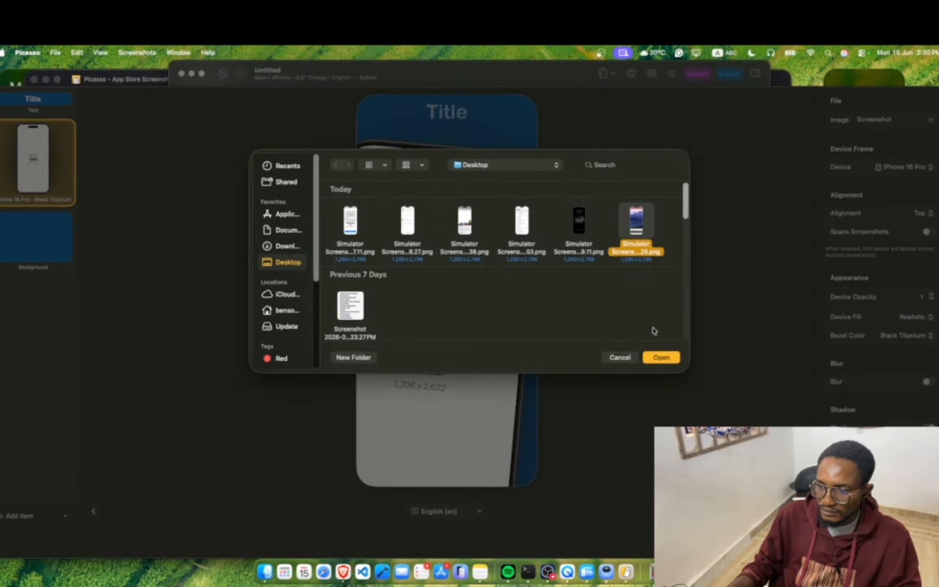
click(662, 358)
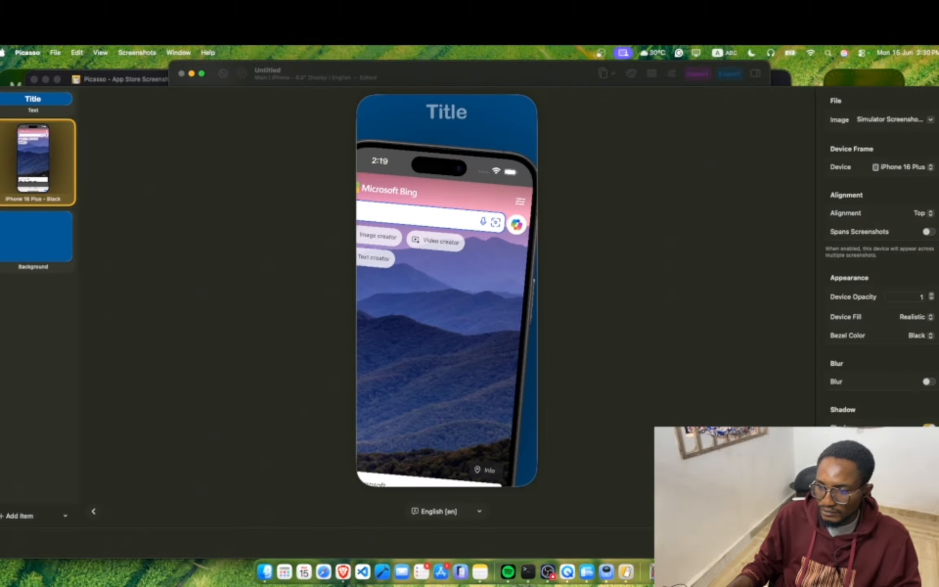
click(914, 543)
Open the sixth screenshot for editing and delete its iPhone 16 Pro device frame
drag(582, 413, 359, 401)
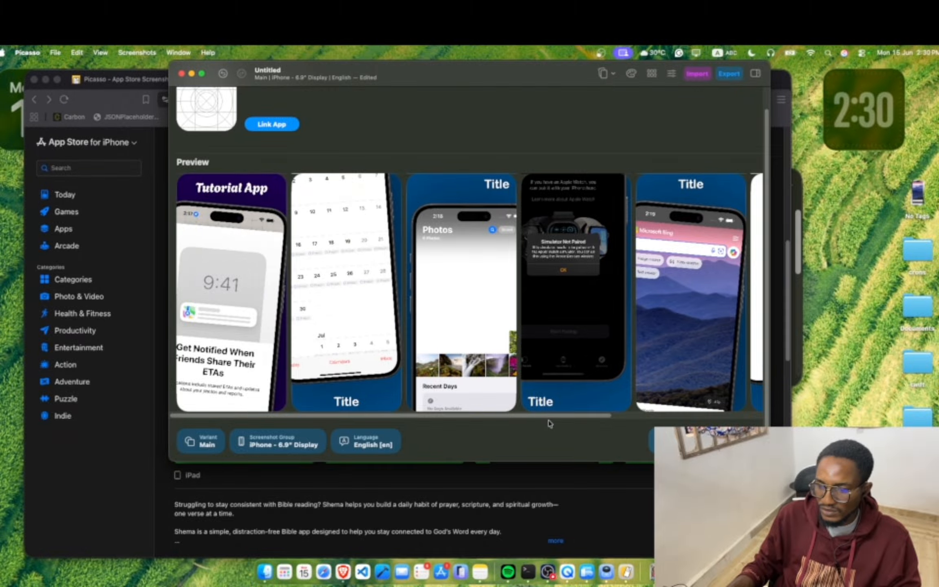
scroll(649, 347, right, 5)
click(647, 308)
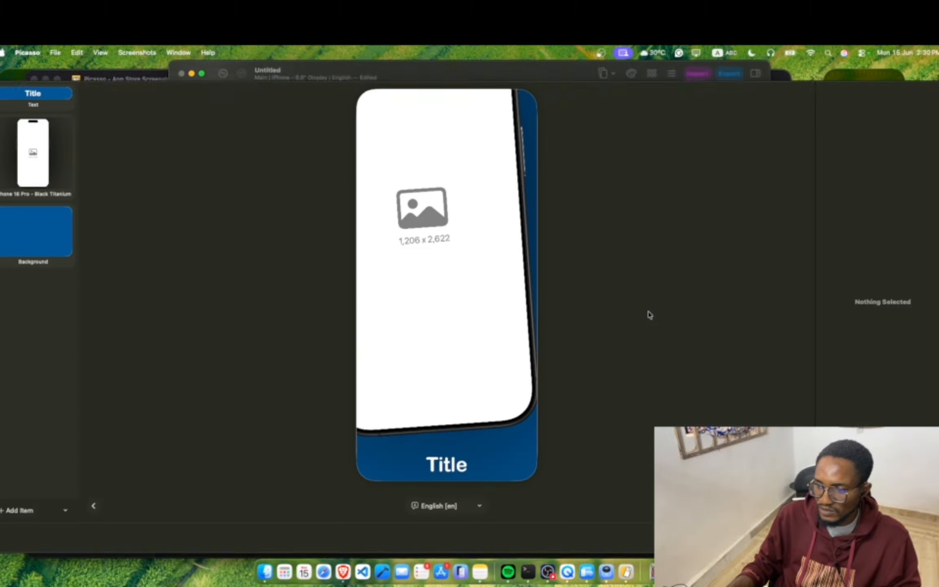
click(62, 159)
right_click(49, 159)
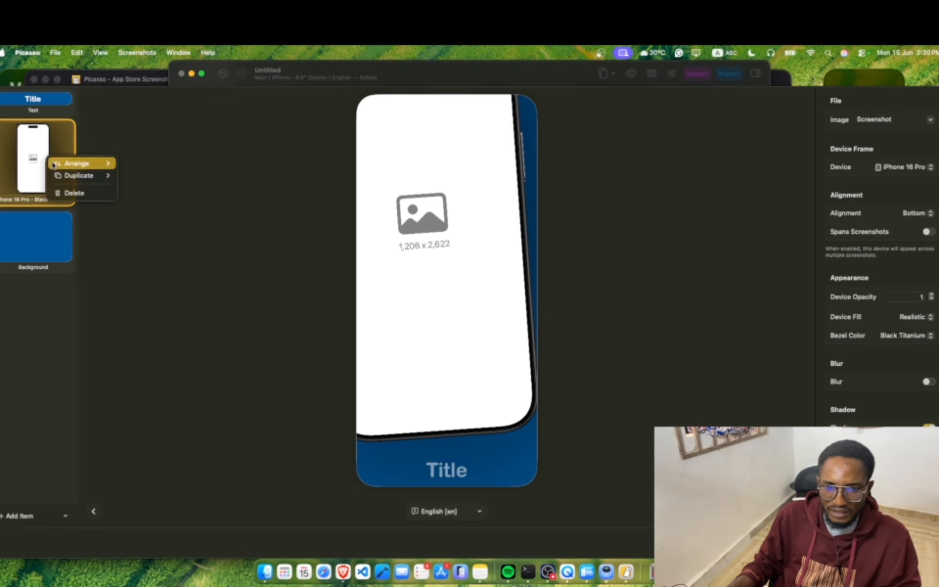
click(81, 192)
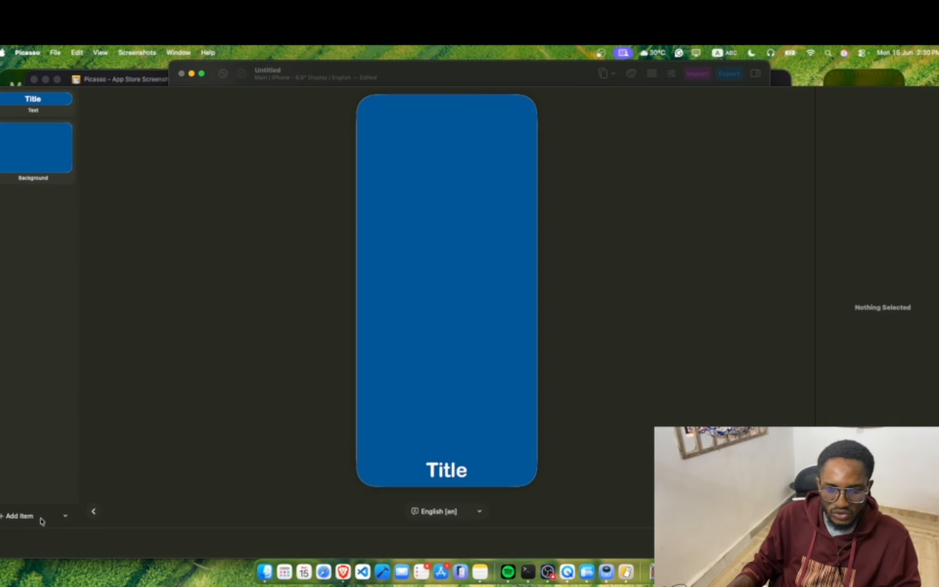
Add an iPhone 13 device frame to the sixth screenshot
click(41, 519)
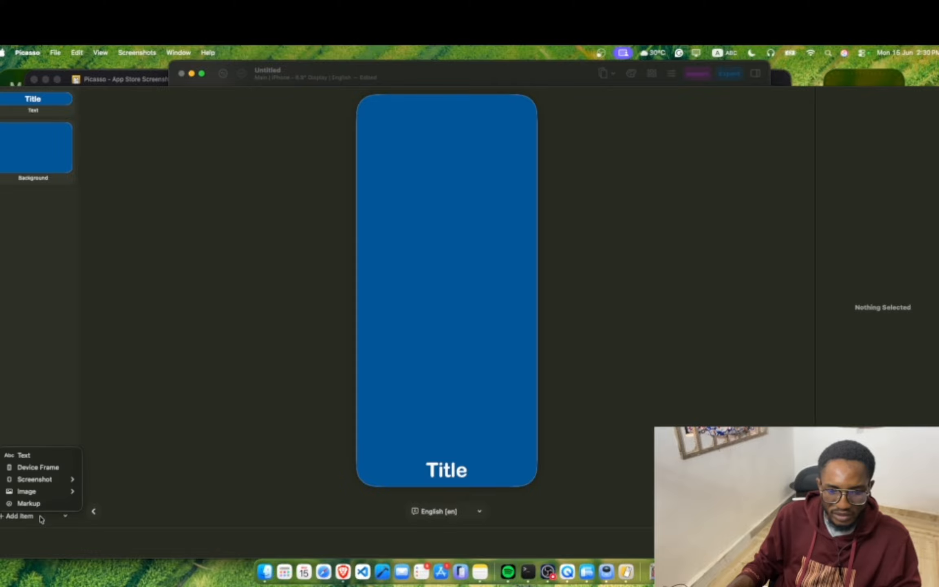
click(44, 467)
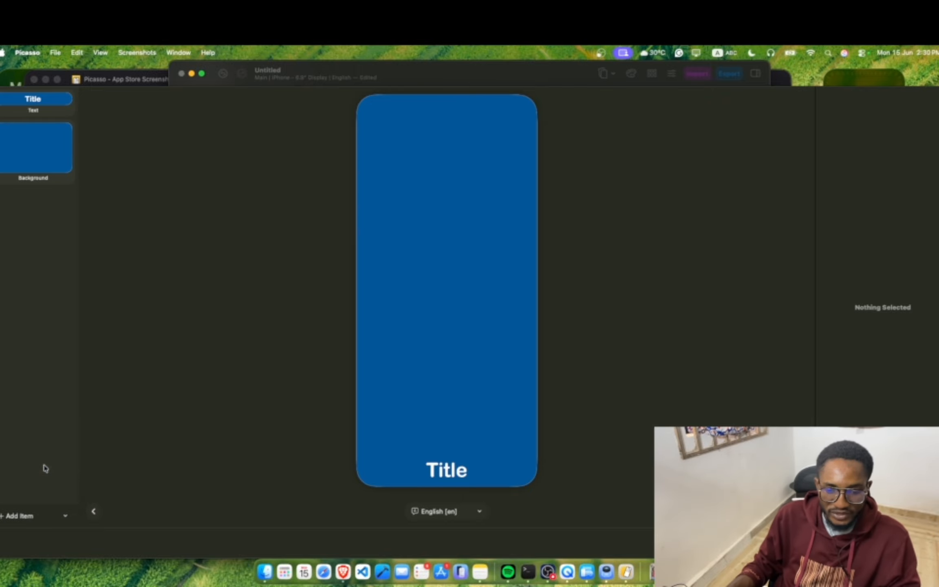
scroll(524, 225, down, 2)
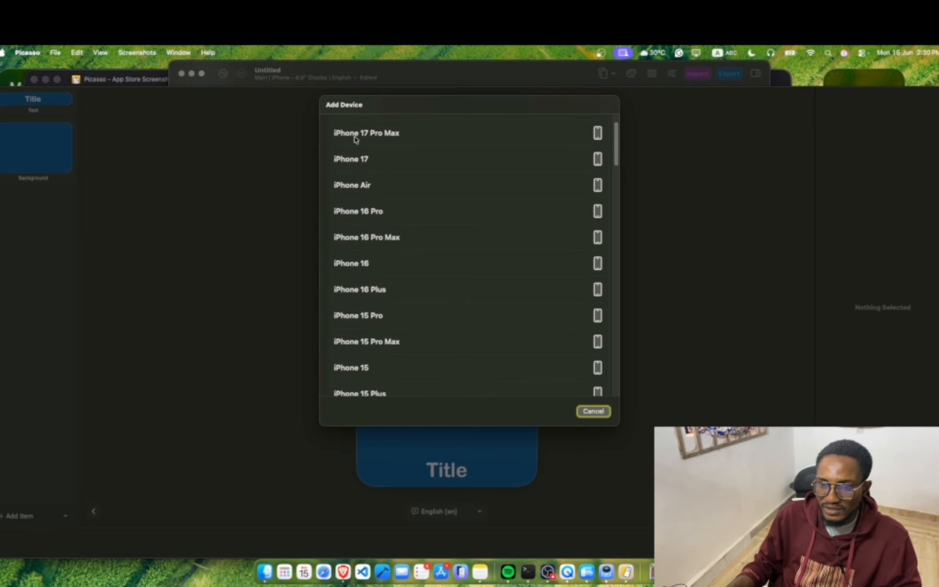
scroll(354, 138, down, 1)
scroll(360, 138, up, 2)
scroll(360, 138, up, 1)
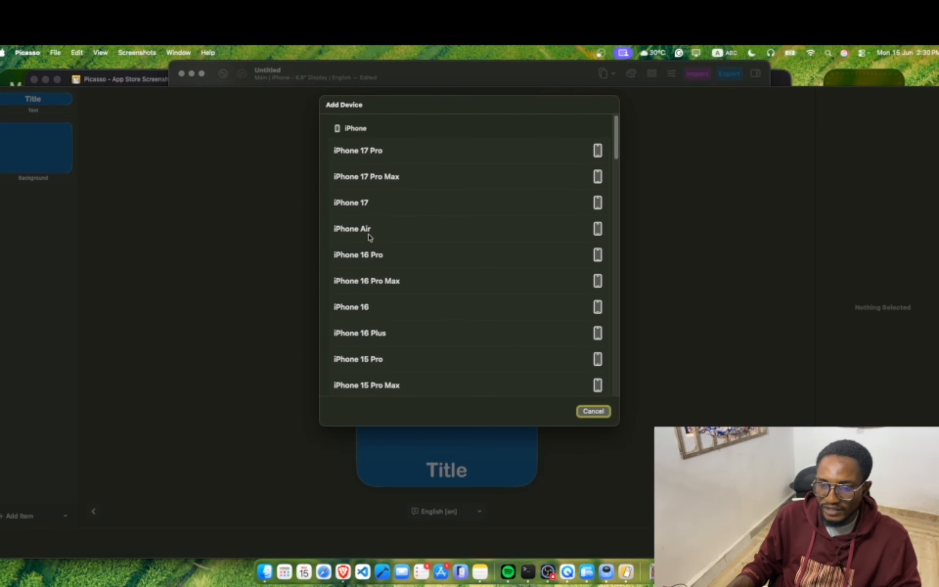
scroll(369, 236, down, 6)
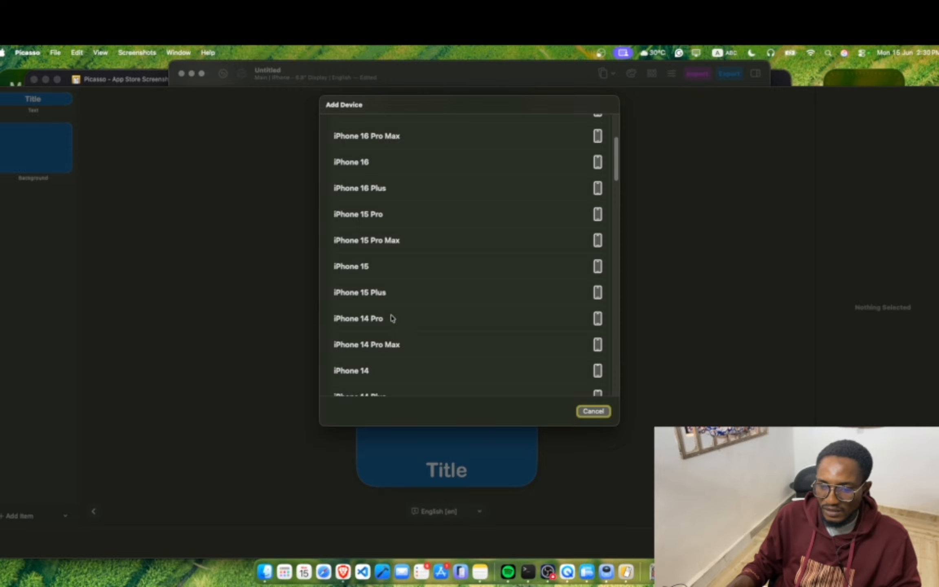
scroll(392, 318, down, 4)
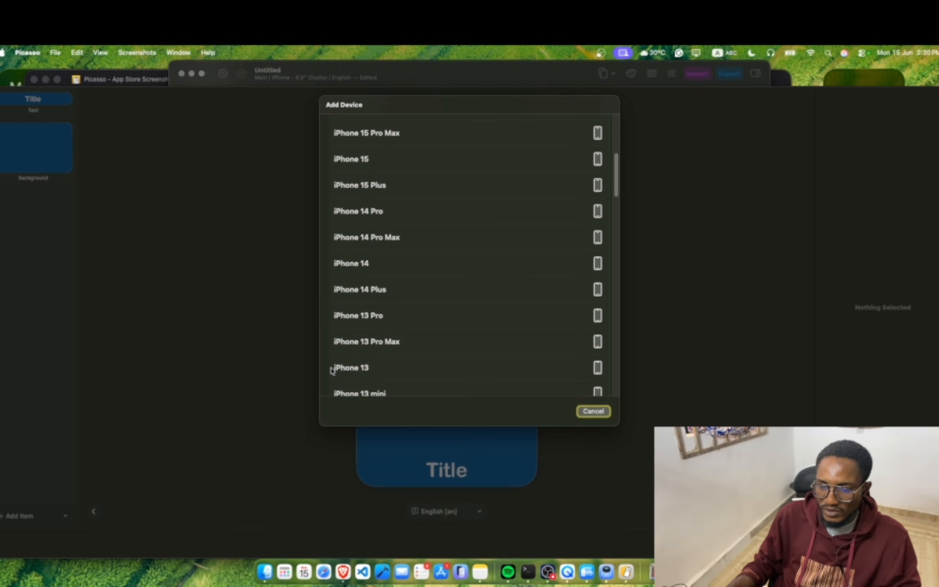
click(546, 379)
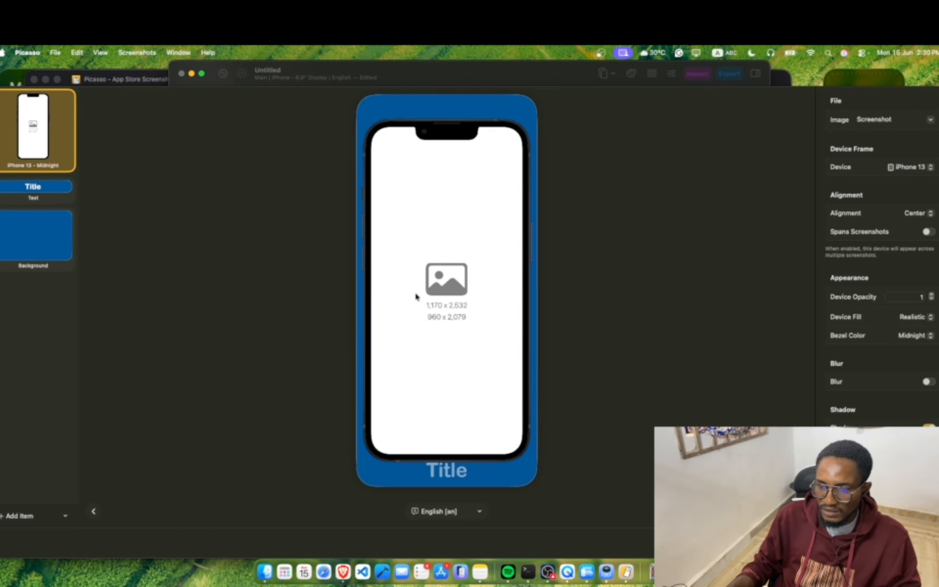
Fill the new device frame with the image "Simulator Screens...25.png" from the Desktop files and deselect the frame
click(436, 302)
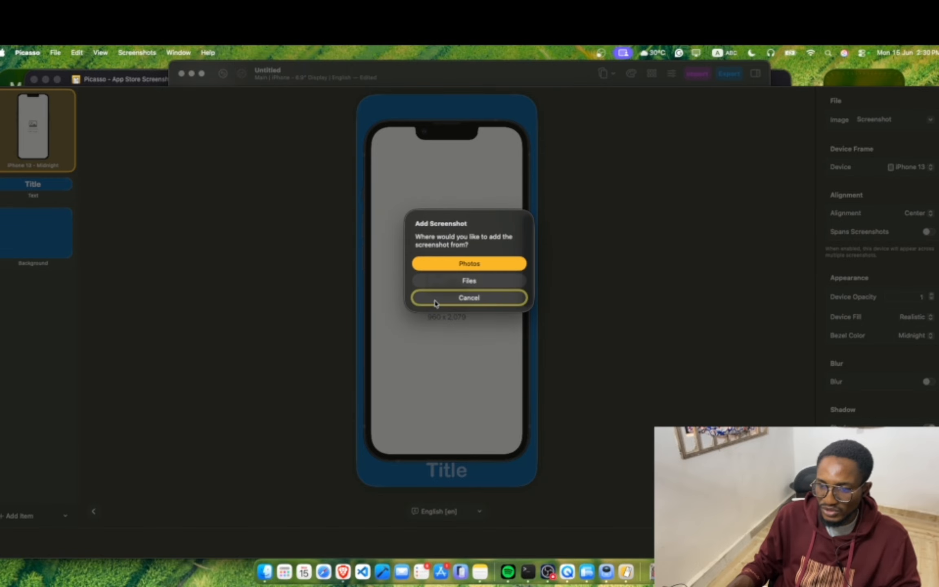
click(503, 282)
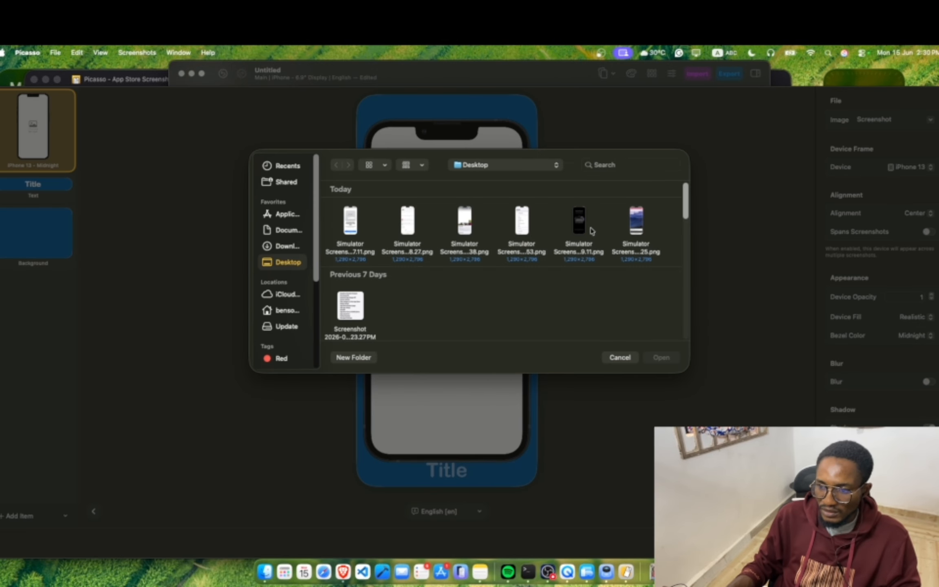
click(623, 230)
click(670, 359)
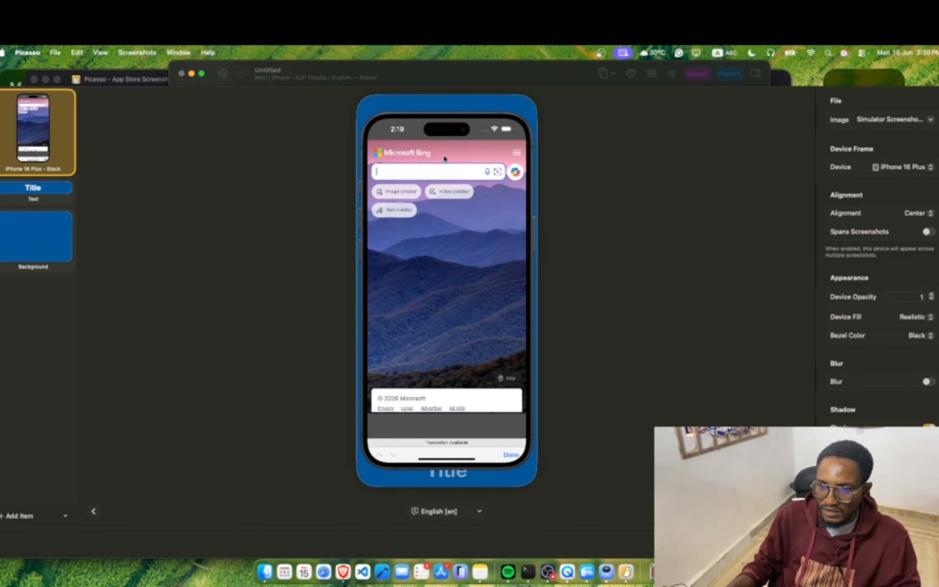
click(325, 255)
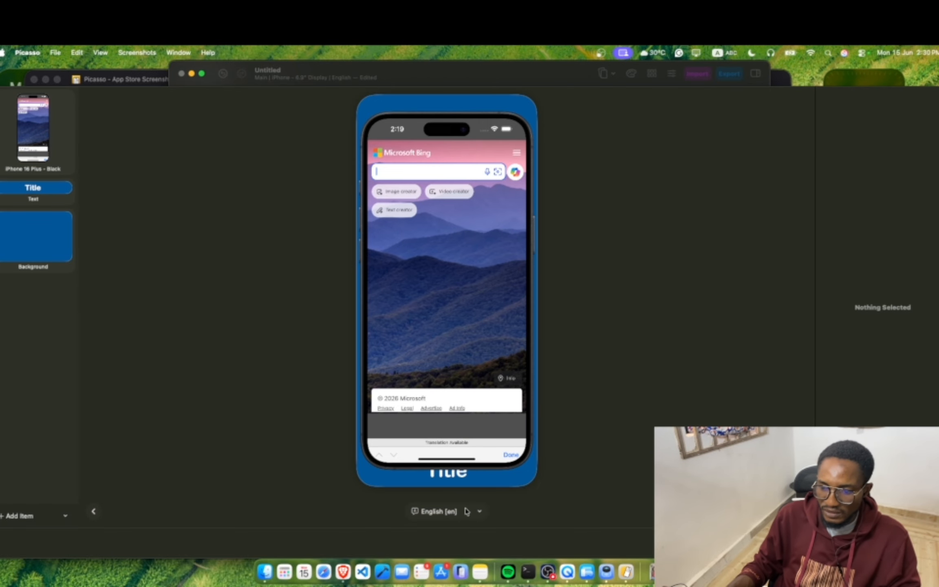
Scale the sixth screenshot's device frame to 0.7 and rotate it to 14°
click(411, 129)
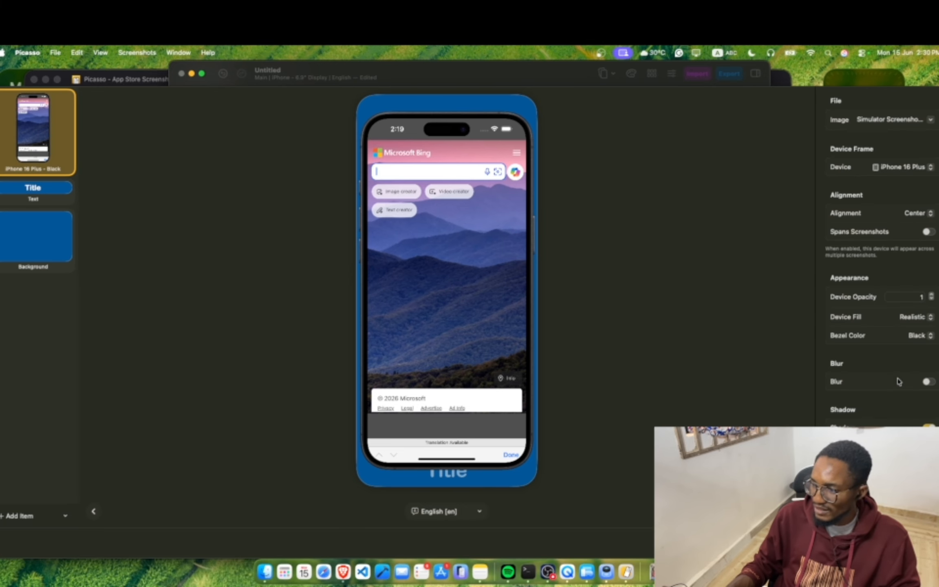
scroll(900, 366, down, 5)
scroll(902, 361, down, 4)
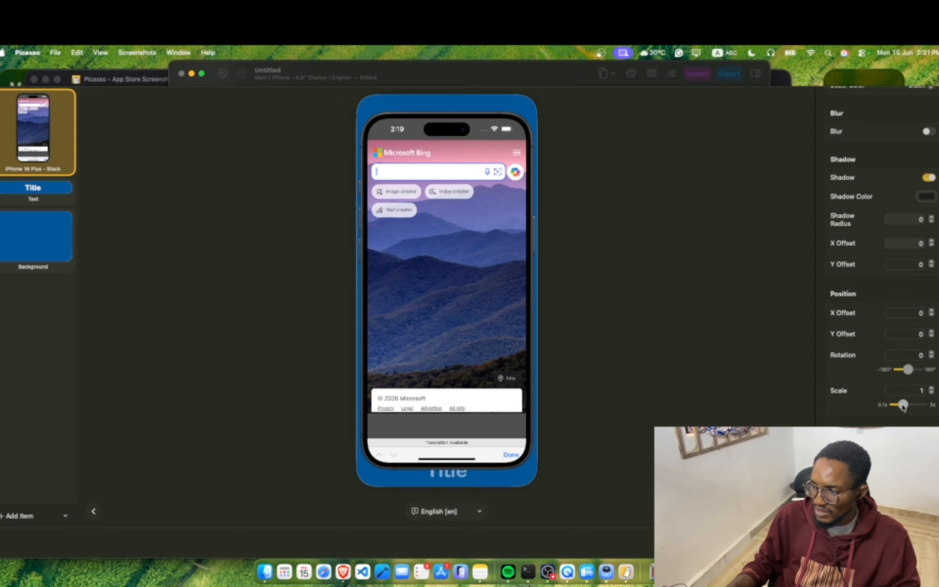
drag(903, 406, 901, 406)
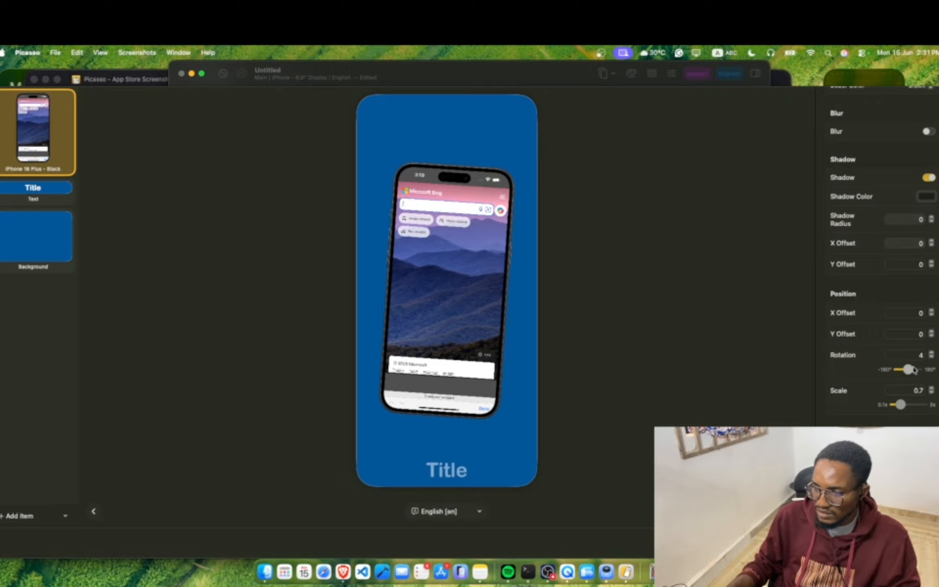
drag(913, 370, 904, 363)
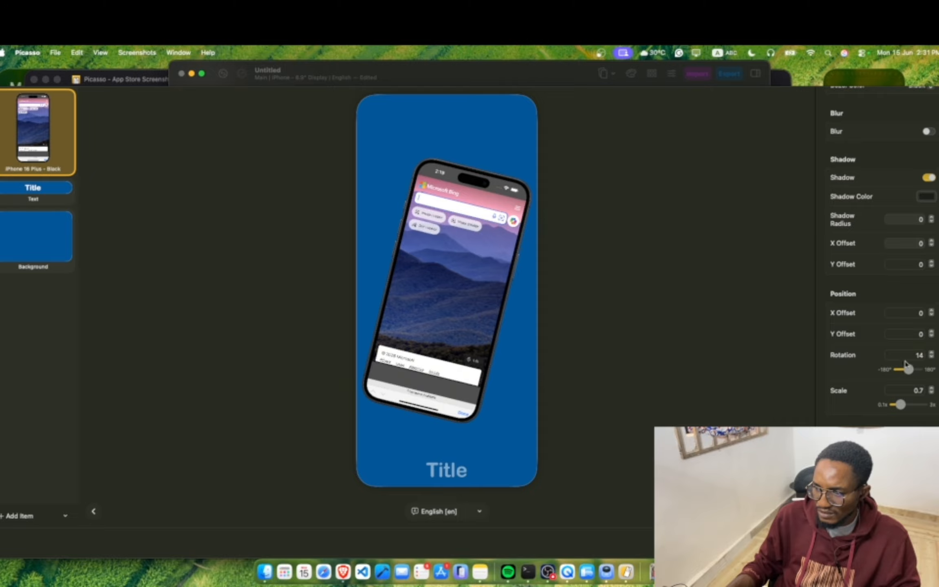
click(668, 328)
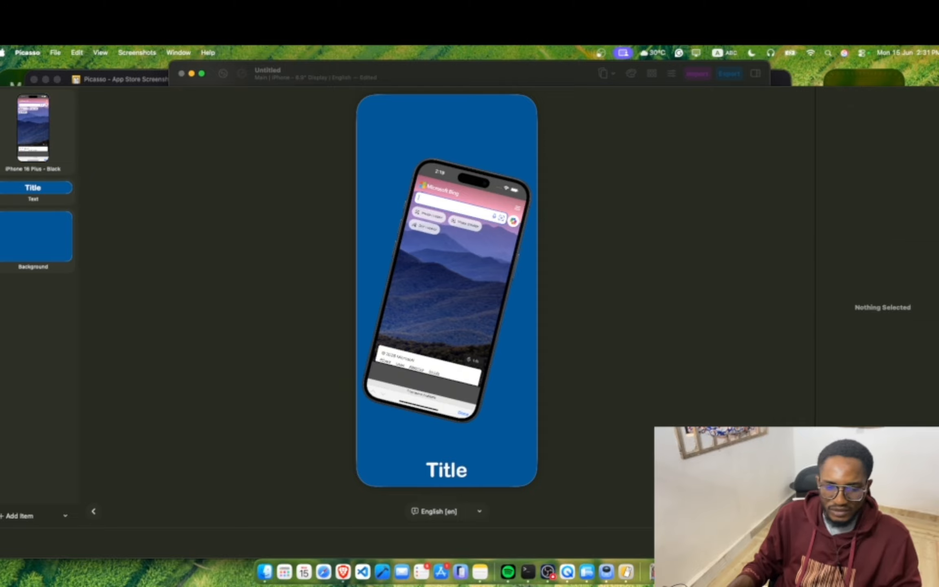
Add the ghost logo "CrtpWf5f_400x400.jpg" from the Downloads folder to the sixth screenshot as an image item
click(35, 515)
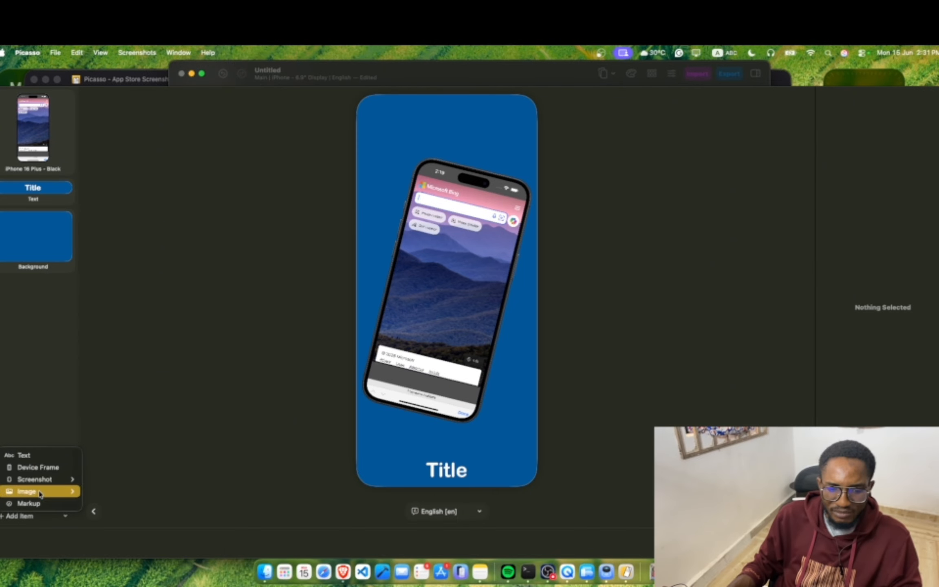
mouse_move(47, 498)
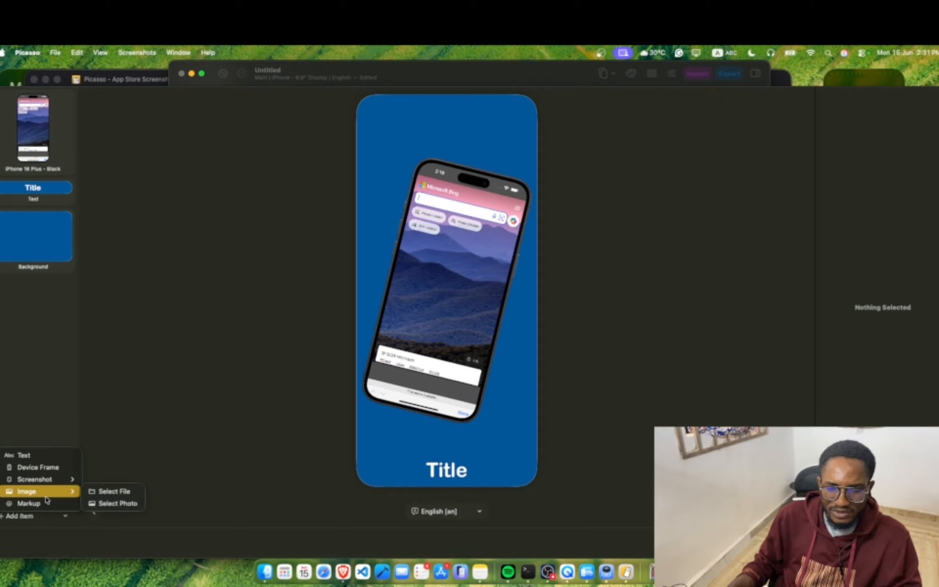
click(133, 495)
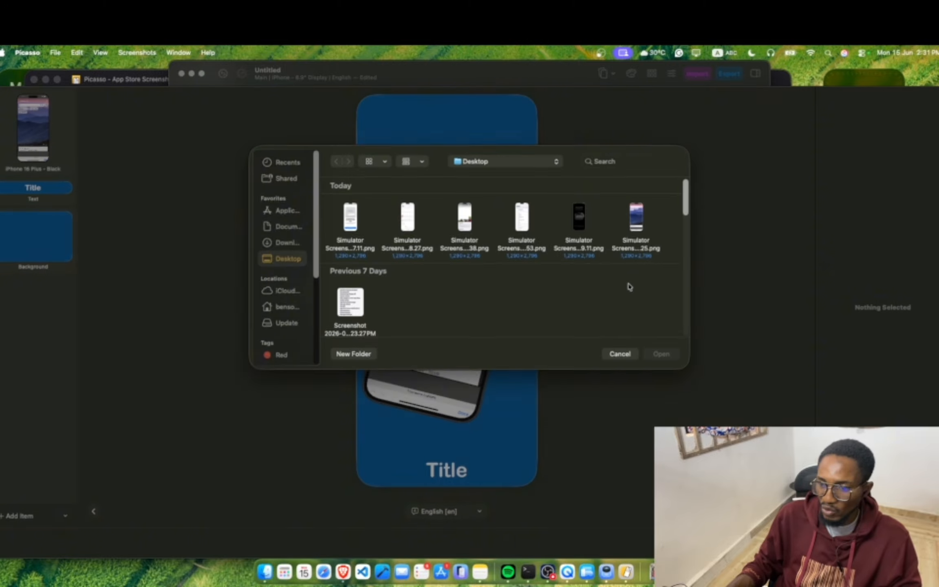
click(296, 248)
scroll(448, 289, down, 10)
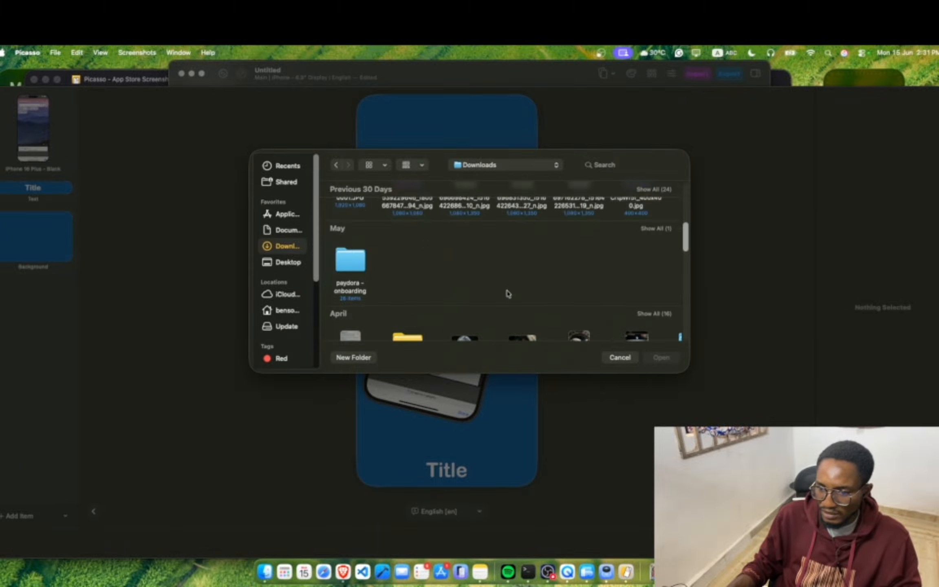
scroll(635, 249, up, 5)
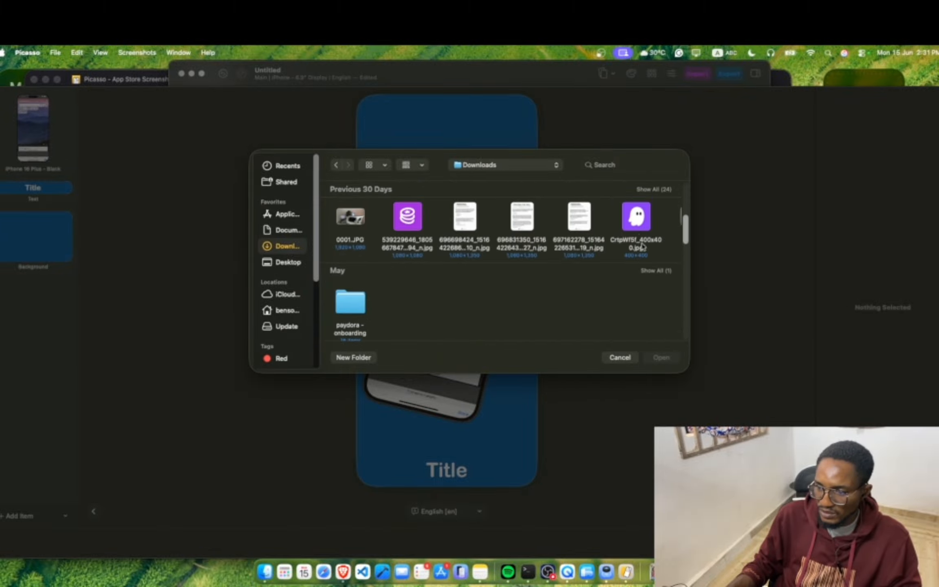
click(636, 217)
click(659, 357)
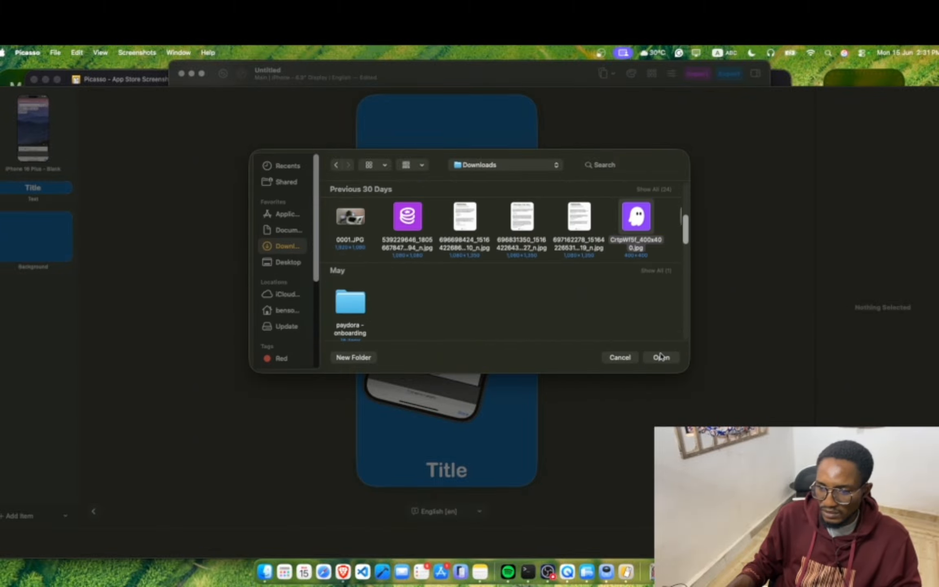
Scale the ghost logo down to less than half size, place it above the phone at Y offset -1155, and close the editor
drag(491, 304, 515, 247)
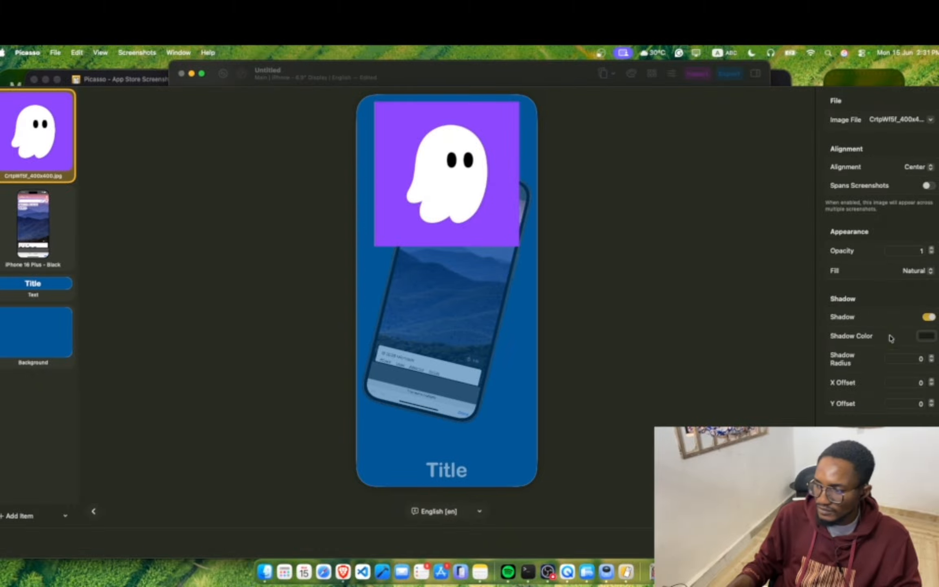
scroll(884, 381, down, 3)
scroll(880, 252, down, 1)
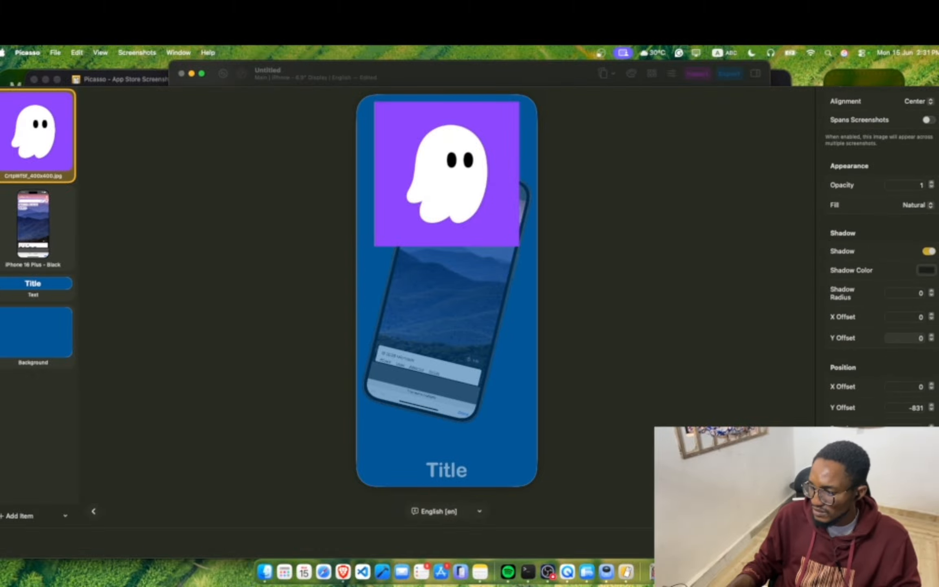
click(931, 451)
click(931, 451)
click(931, 452)
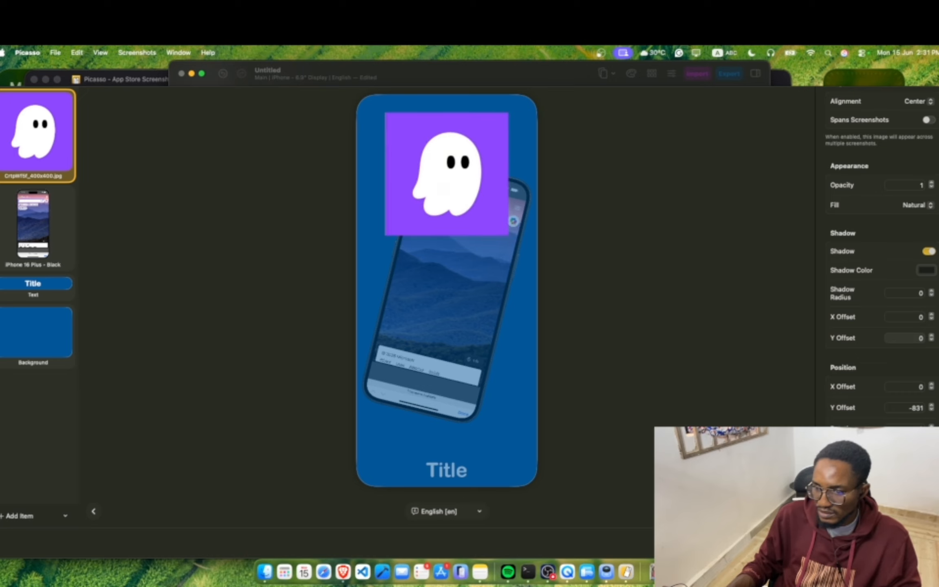
click(931, 452)
click(931, 451)
click(931, 451)
click(931, 452)
click(931, 451)
click(931, 452)
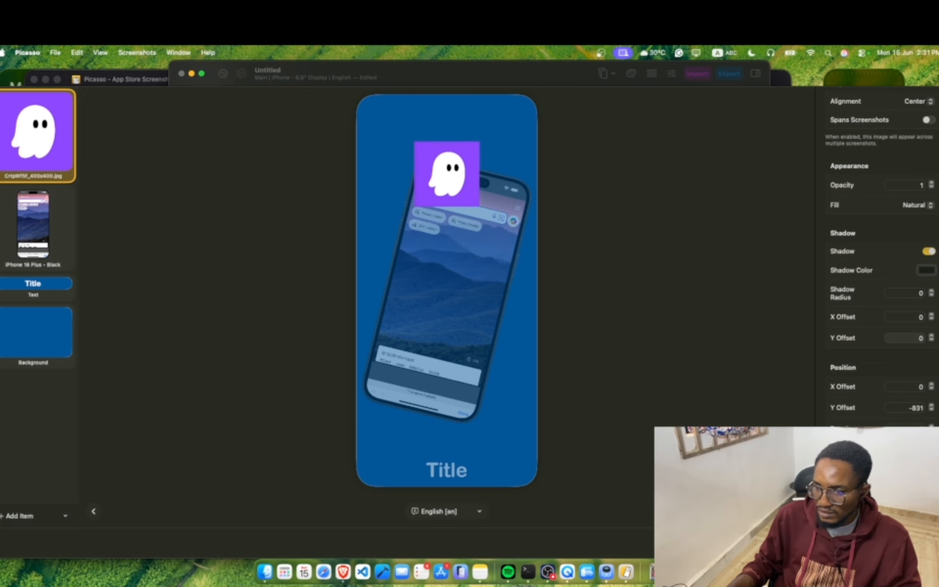
drag(421, 179, 434, 137)
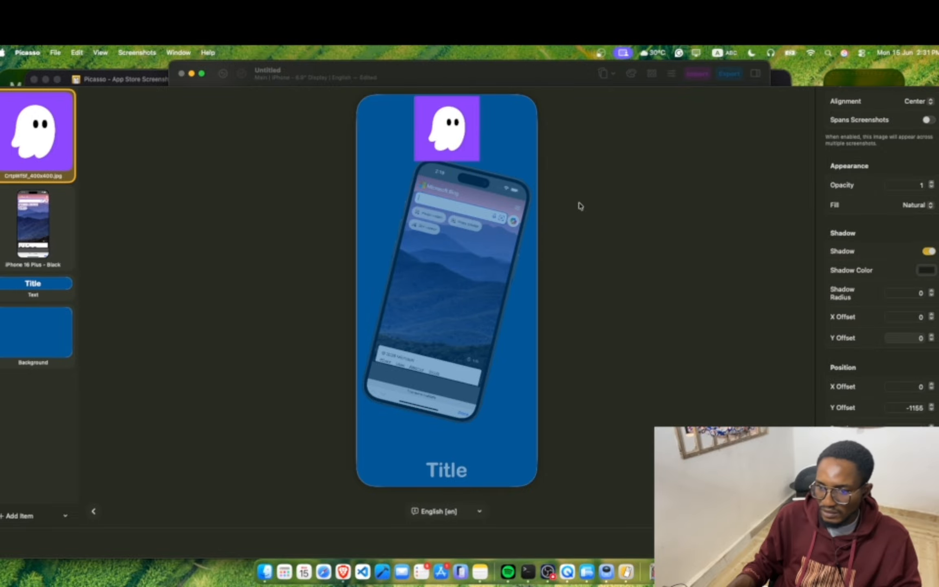
key(Escape)
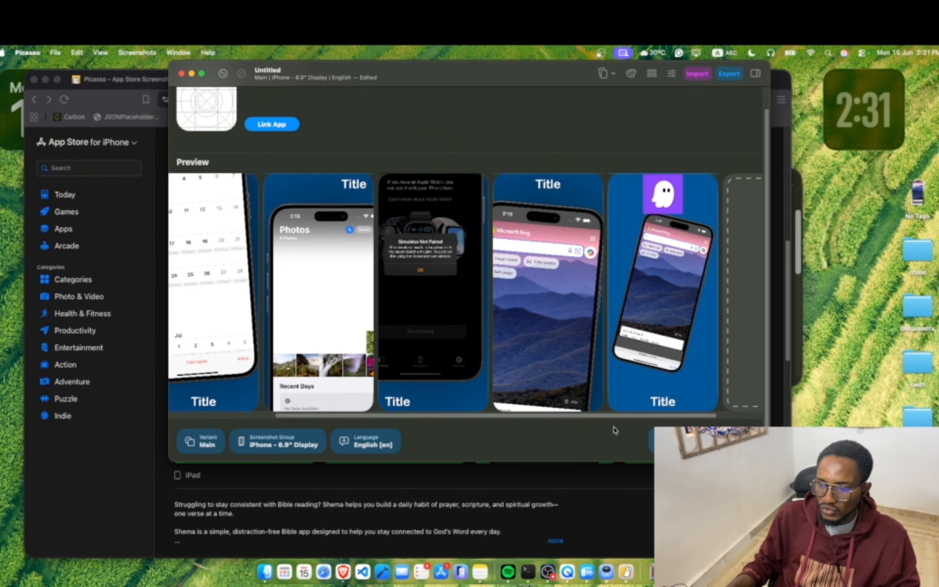
Review all six screenshots in the project preview and move the project window aside to uncover the browser
scroll(542, 414, left, 3)
scroll(542, 414, left, 3)
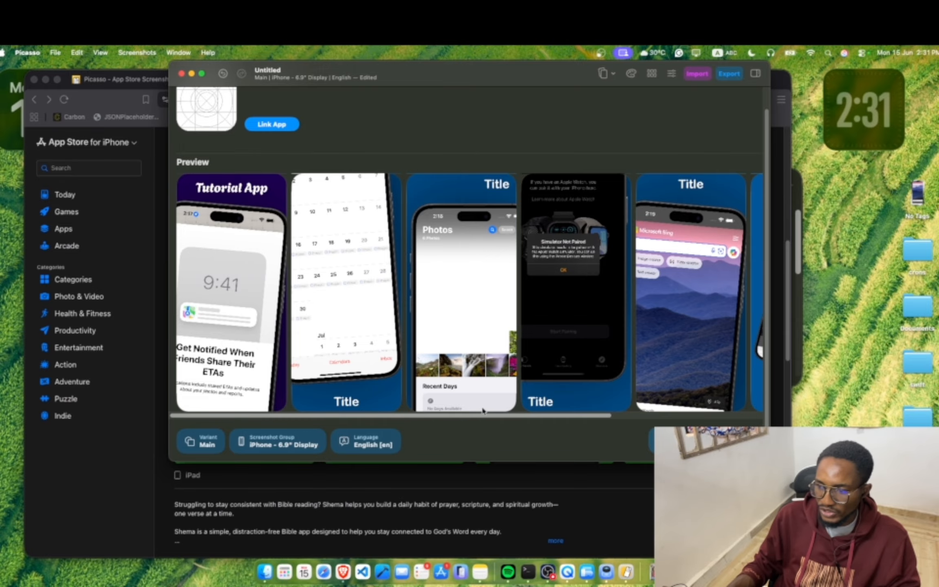
scroll(483, 410, right, 10)
scroll(416, 411, left, 10)
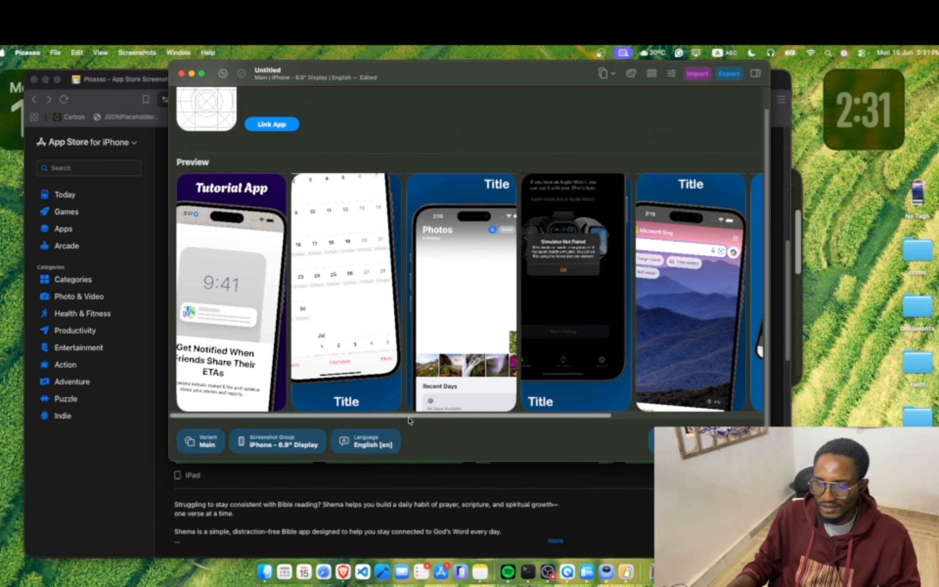
scroll(409, 408, right, 2)
scroll(409, 407, left, 2)
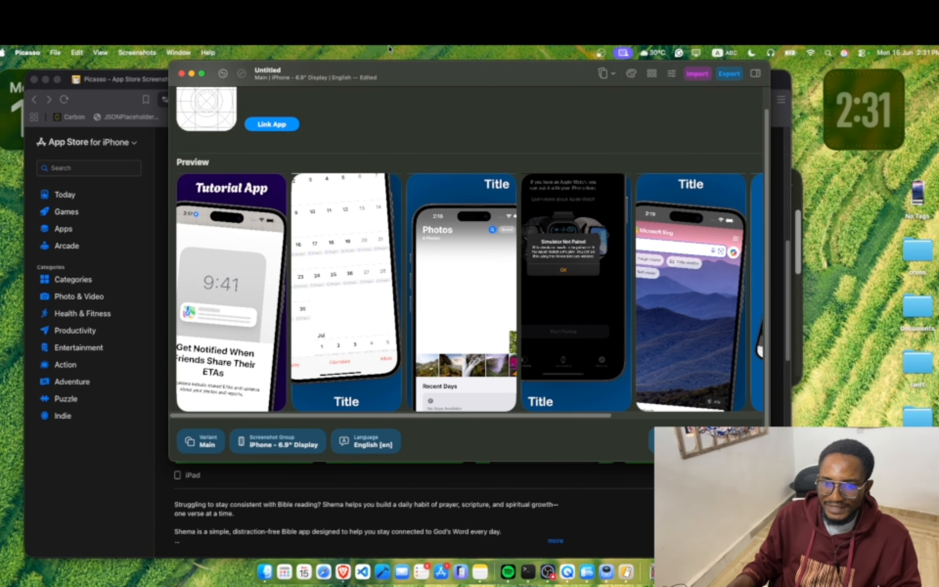
drag(387, 70, 513, 86)
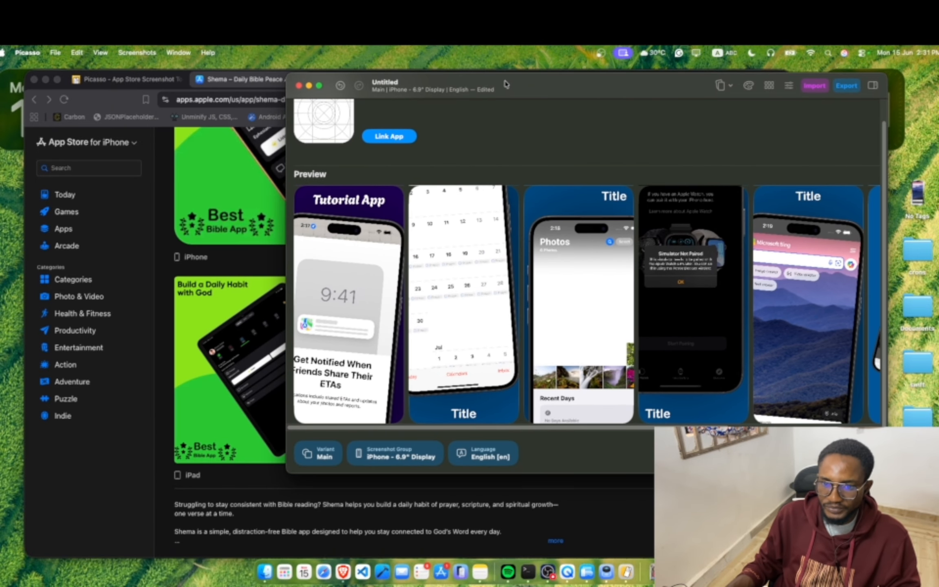
scroll(486, 152, up, 2)
scroll(473, 176, down, 2)
scroll(474, 176, up, 2)
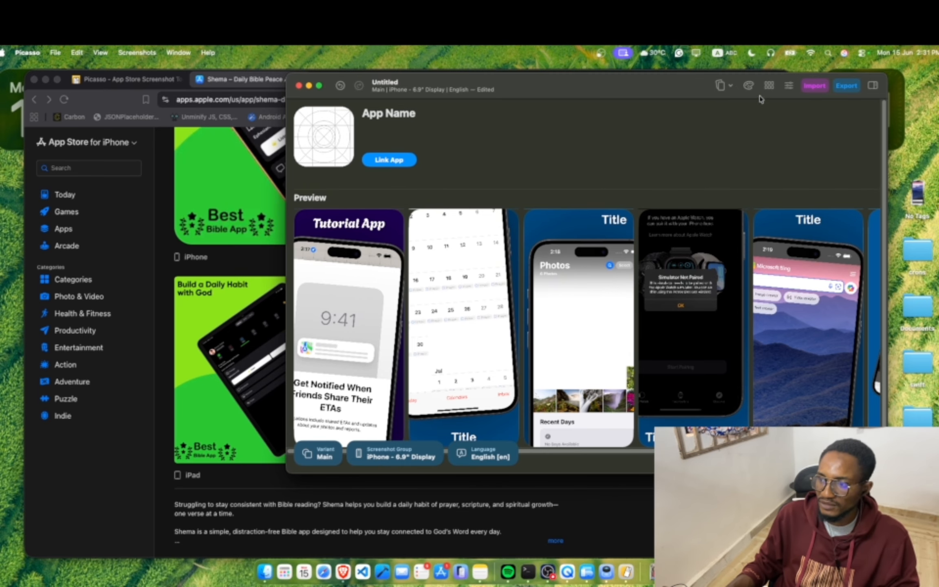
Switch to the browser and open appstoreconnect.apple.com/apps in a new tab
click(280, 73)
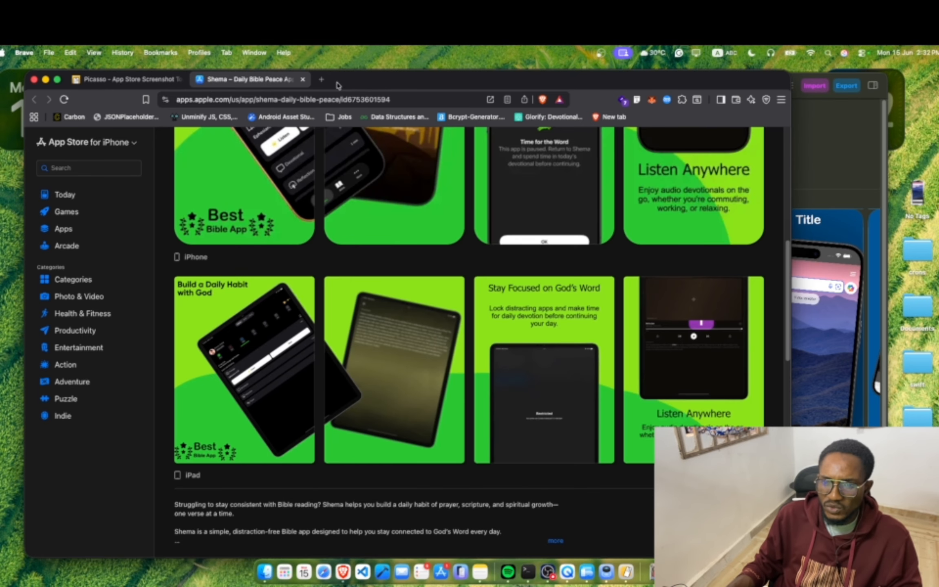
click(321, 80)
text(appstoreconnect.apple.com/apps)
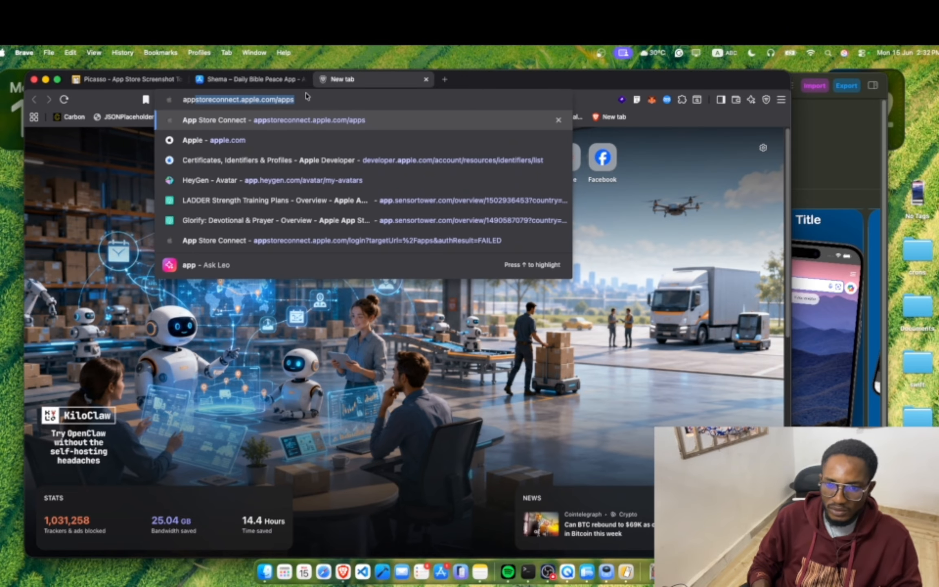
key(Return)
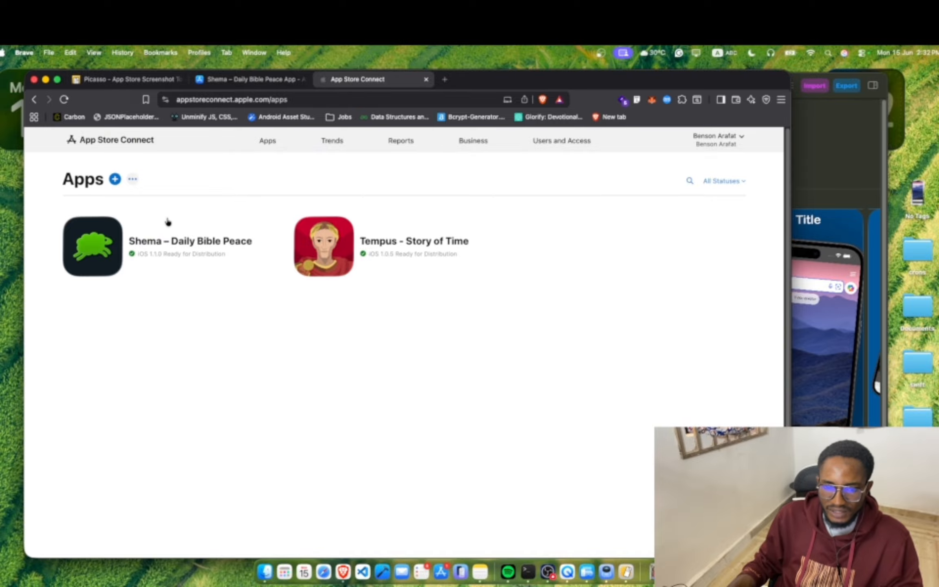
Start a new app record for the iOS platform and name it "Tutorial"
click(119, 184)
click(122, 212)
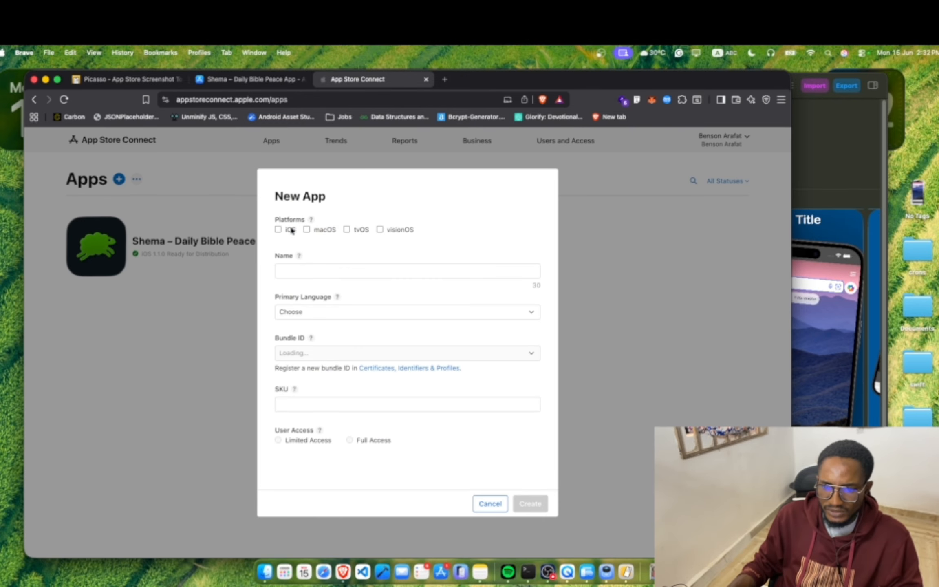
click(337, 272)
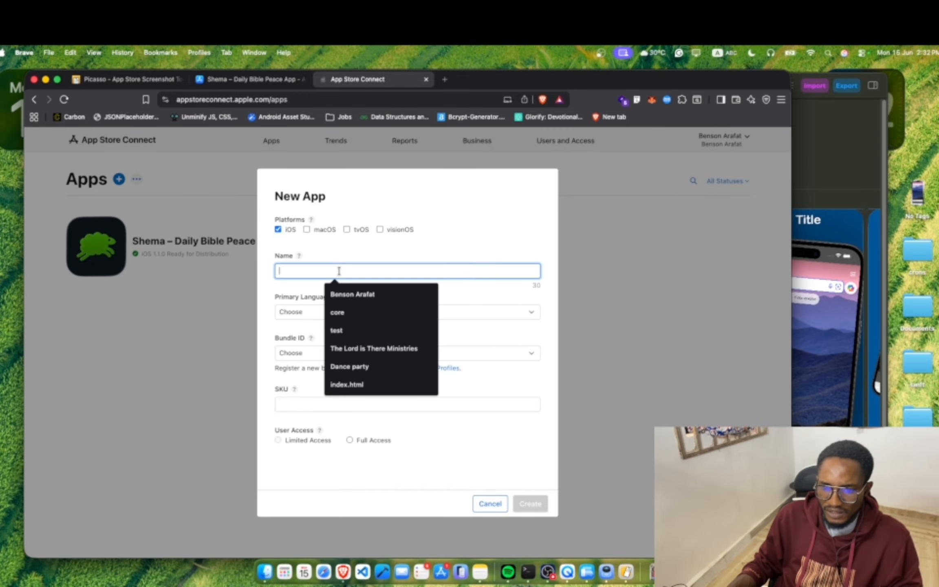
text(Tutora)
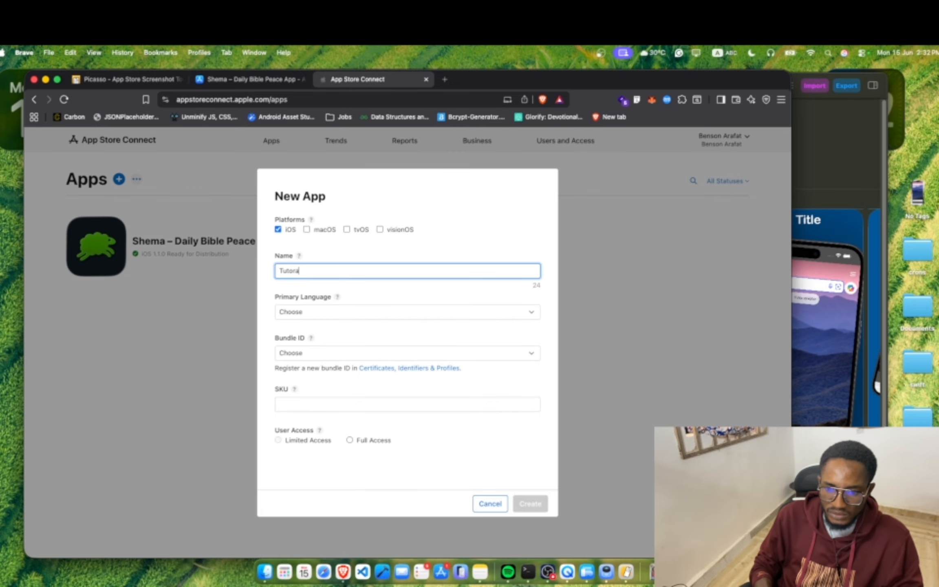
key(BackSpace)
key(BackSpace)
key(BackSpace)
key(BackSpace)
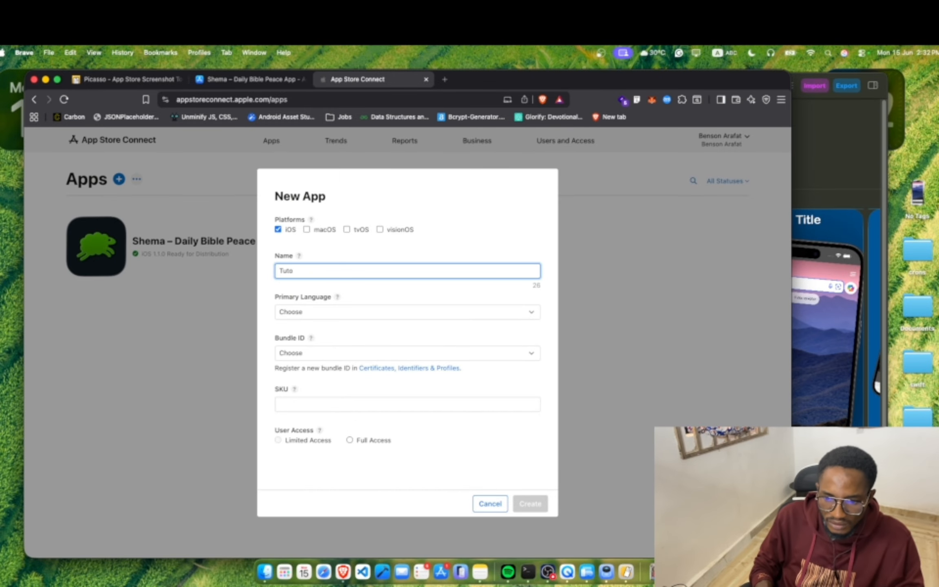
text(orial)
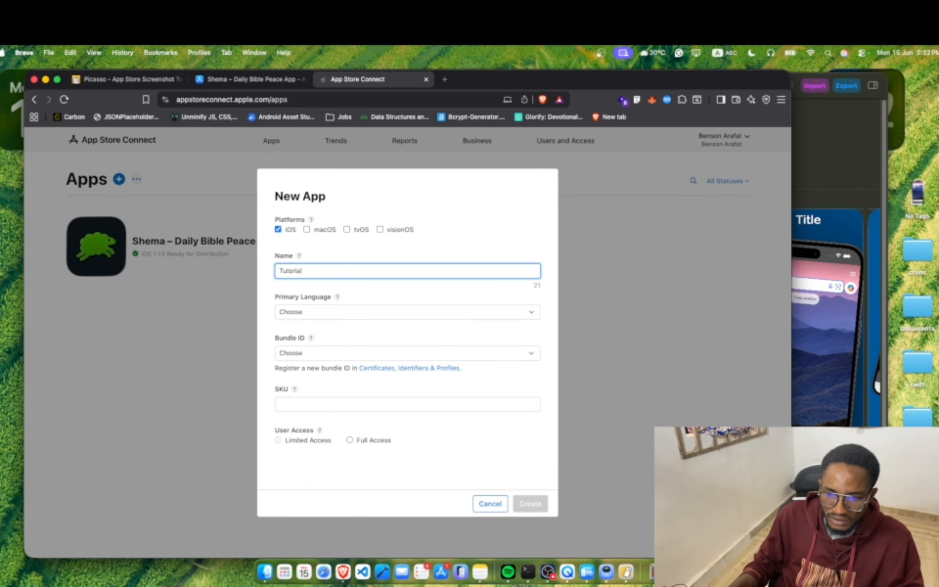
Set the new app's primary language to English (U.K.)
click(354, 312)
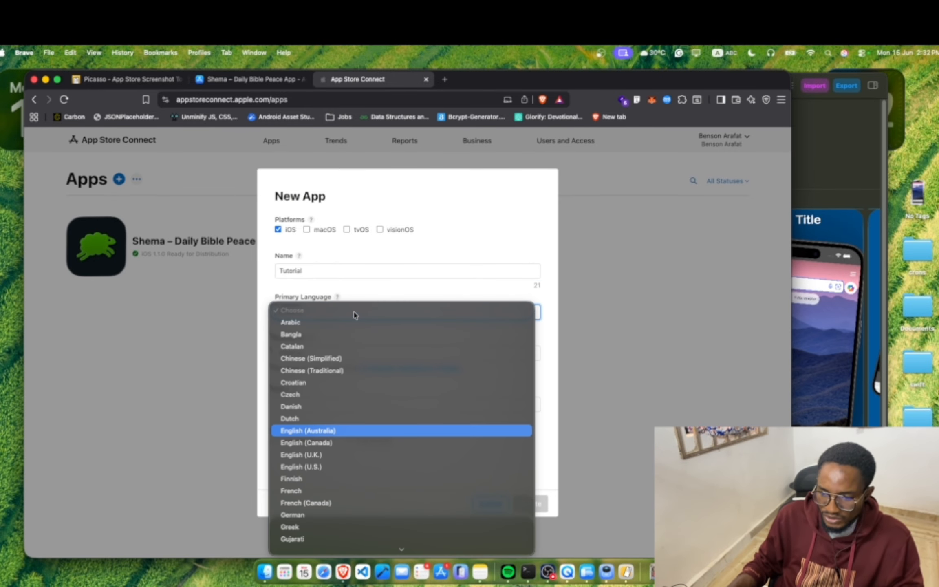
key(Down)
key(Down)
key(Return)
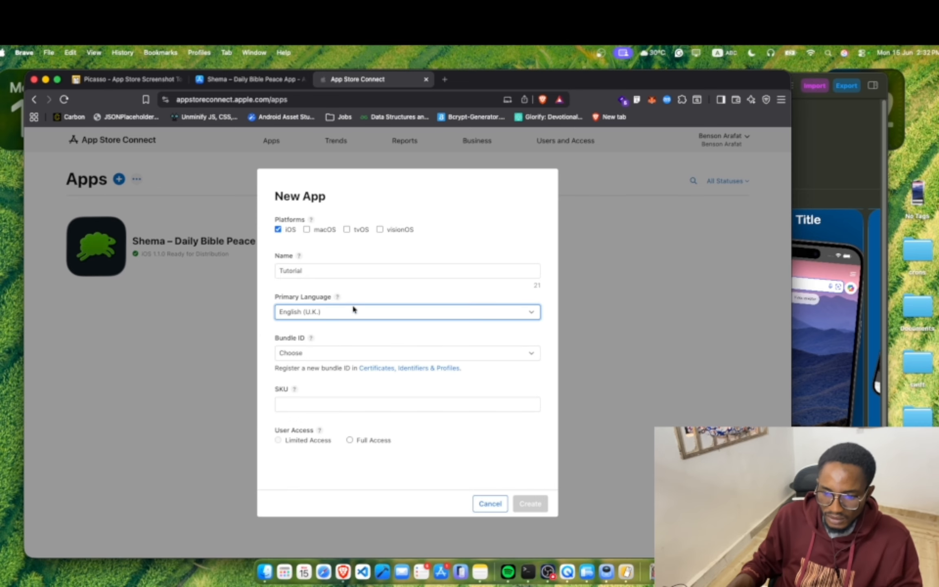
Choose "XC com watblocal tblocal2 - com.watblocal.tblocal2" as the new app's bundle ID
click(338, 351)
key(Down)
key(Down)
key(Down)
key(Down)
key(Down)
key(Down)
key(Down)
key(Down)
key(Down)
key(Down)
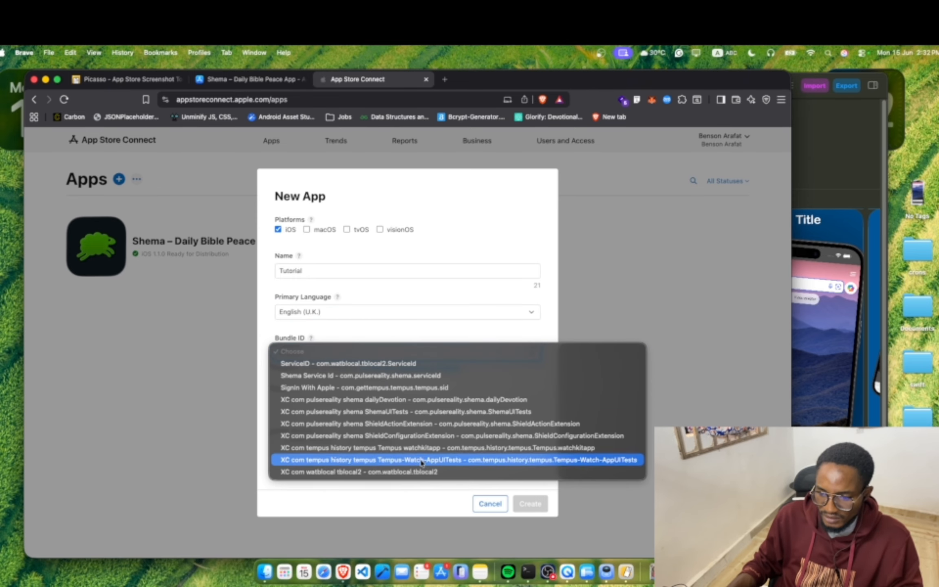
key(Return)
Set the SKU to tblocal with full user access and submit the new app form
click(317, 398)
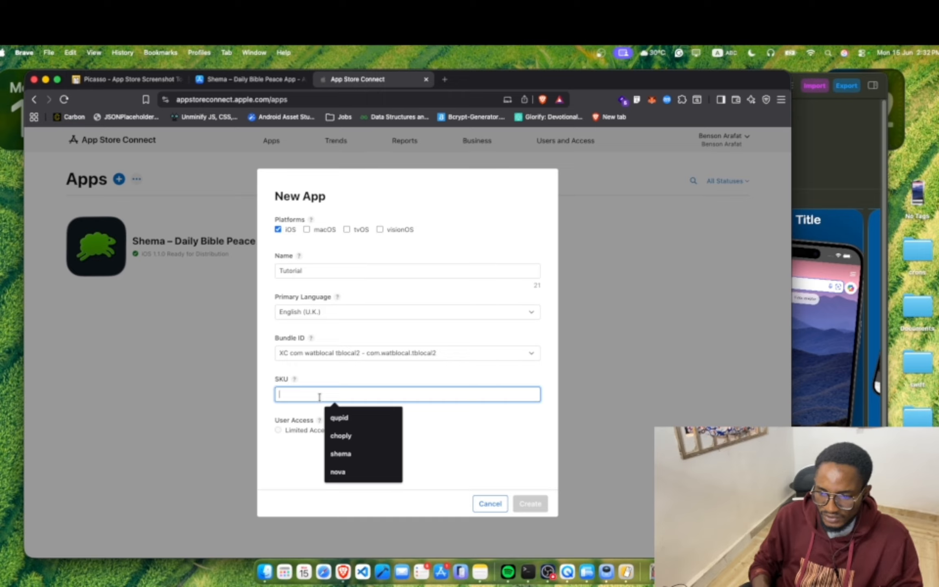
text(tblocal)
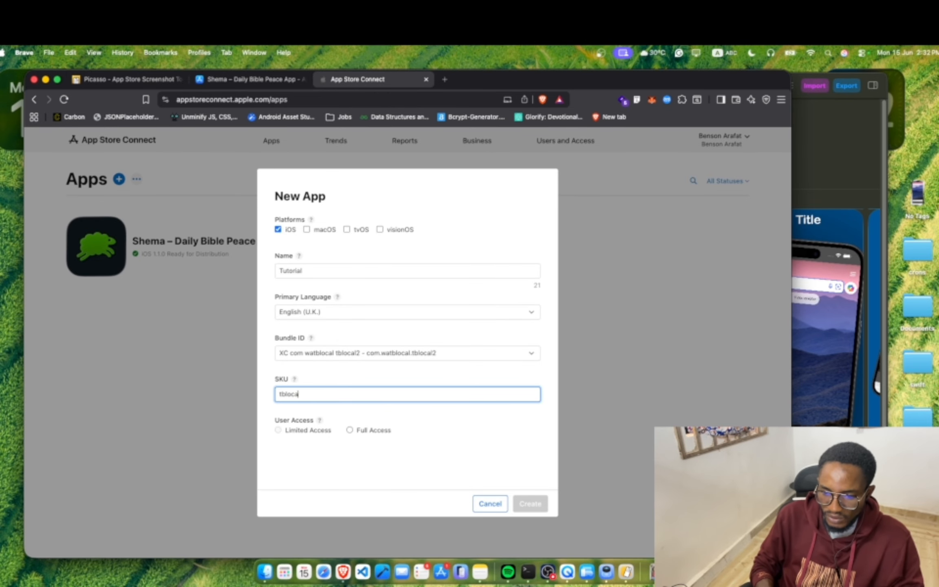
click(349, 429)
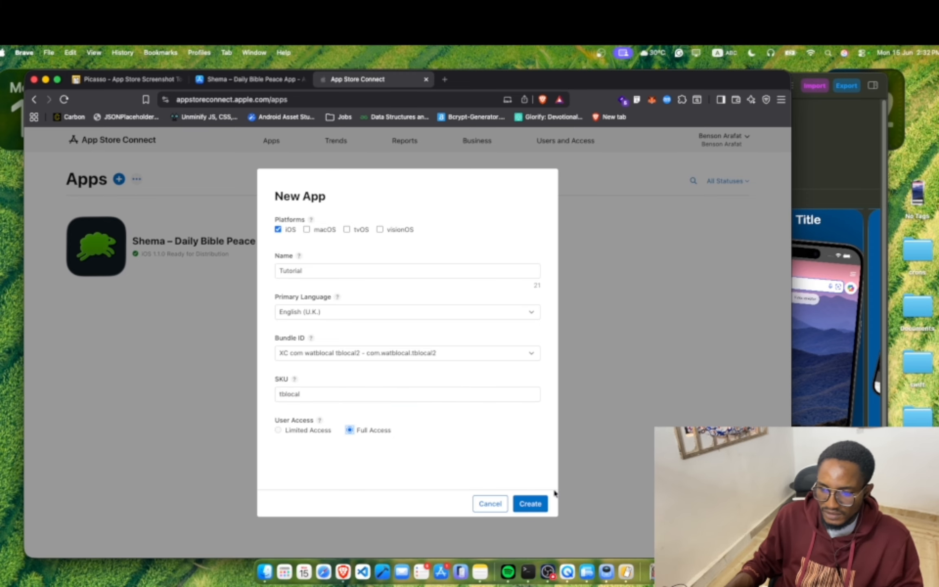
click(529, 504)
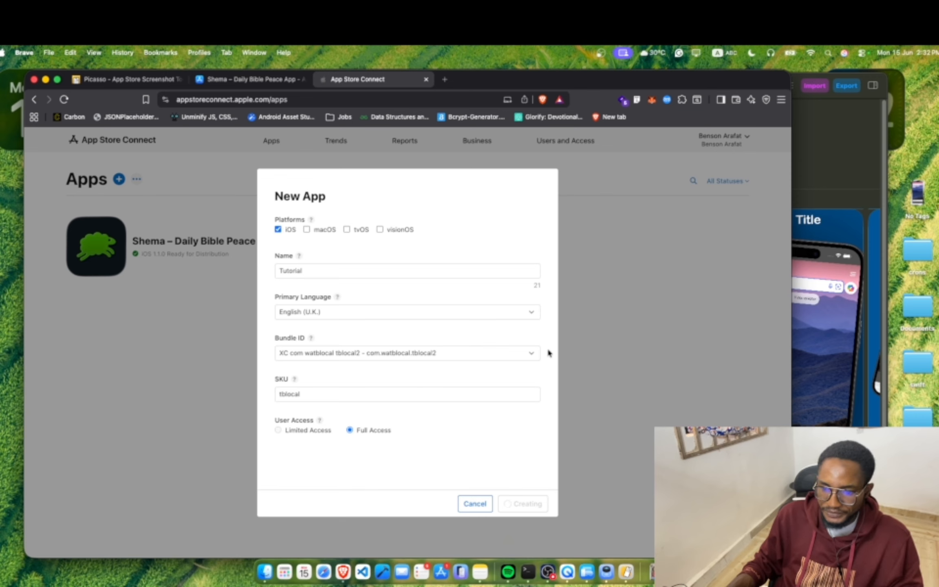
Extend the app name to "Tutorial : For this Course" and create the app
click(296, 298)
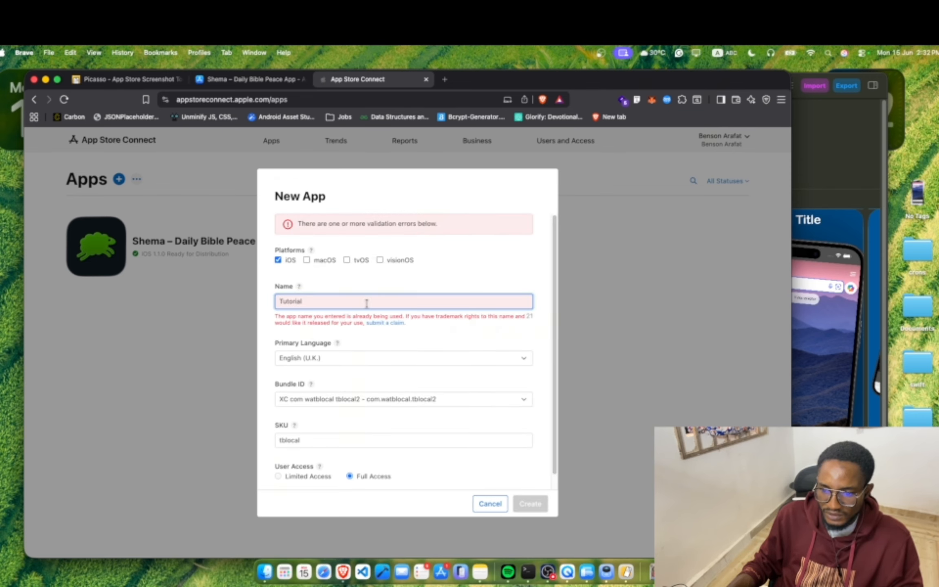
text(: )
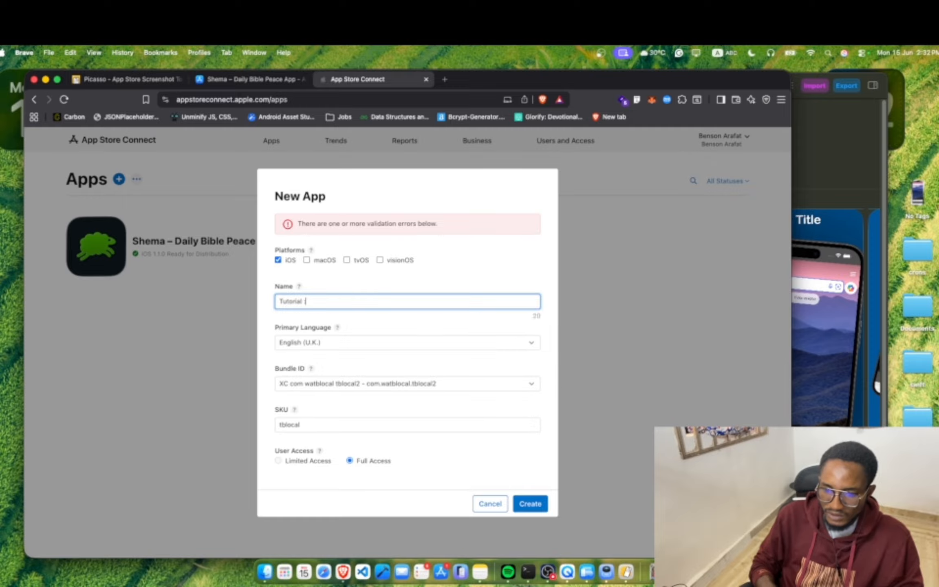
text(F)
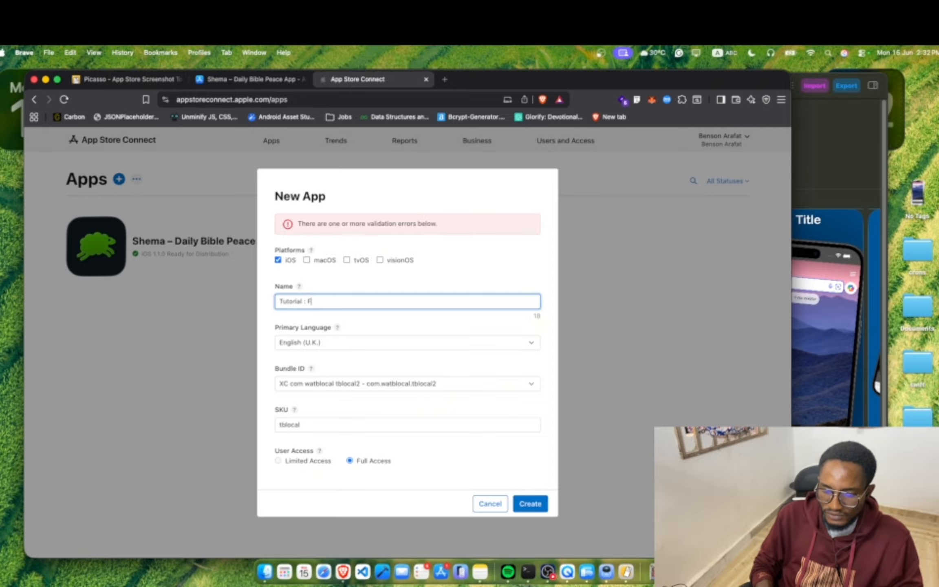
text(or this Course)
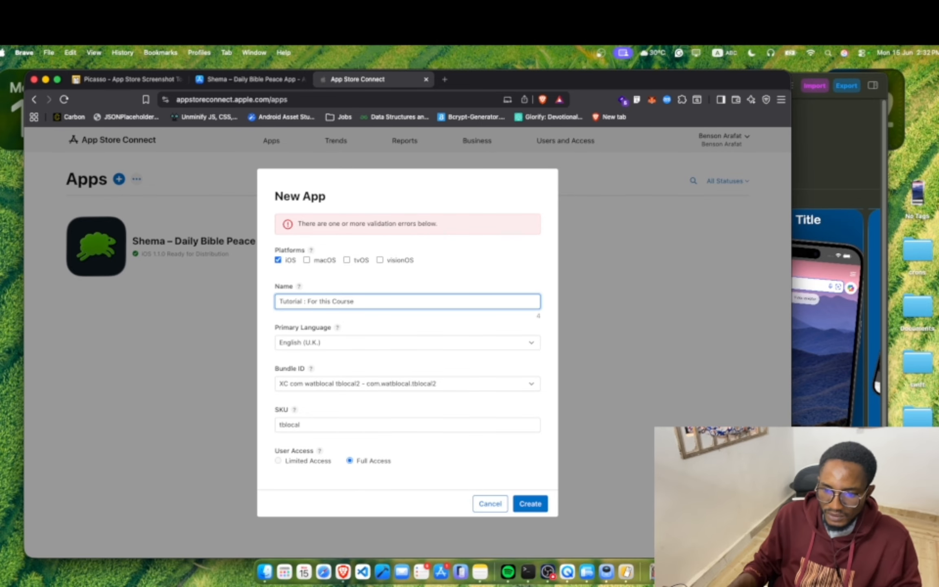
click(530, 509)
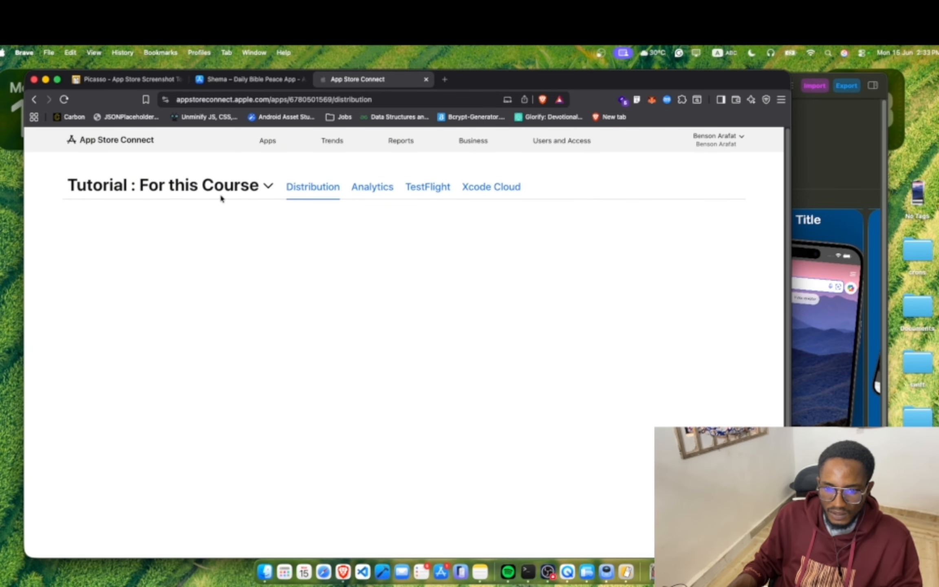
click(192, 191)
click(368, 214)
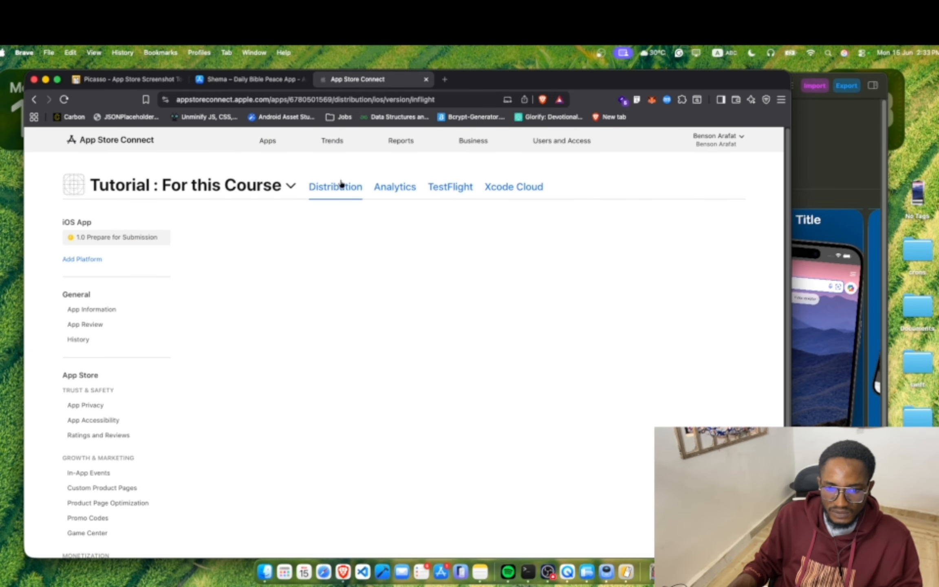
click(221, 188)
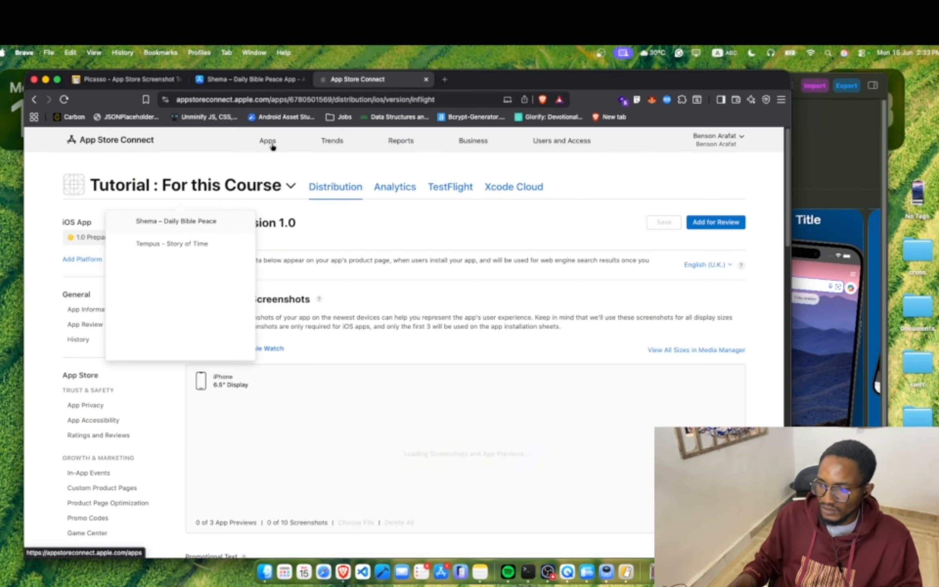
Switch to Picasso, link the project to the "Tutorial : For this Course" app, and bring up the export options
click(864, 158)
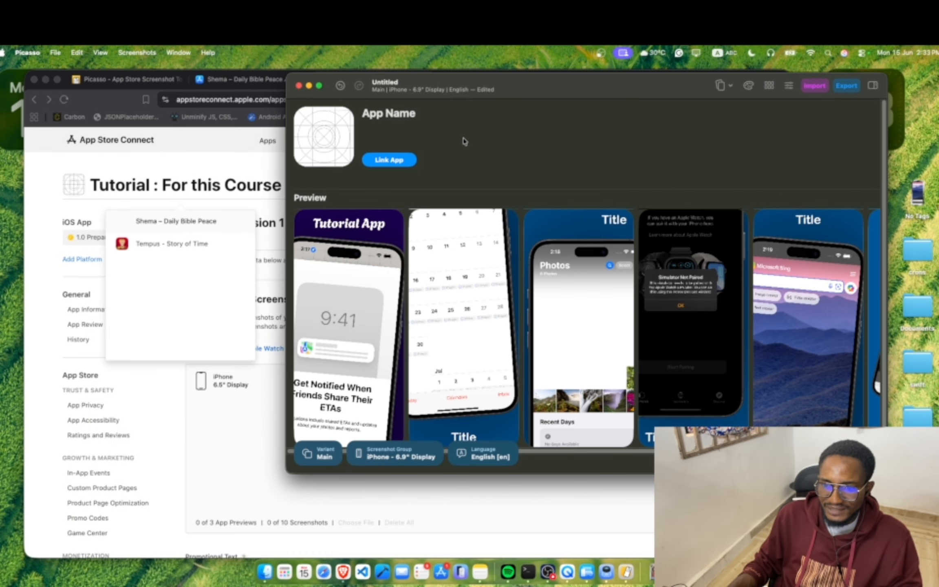
click(389, 160)
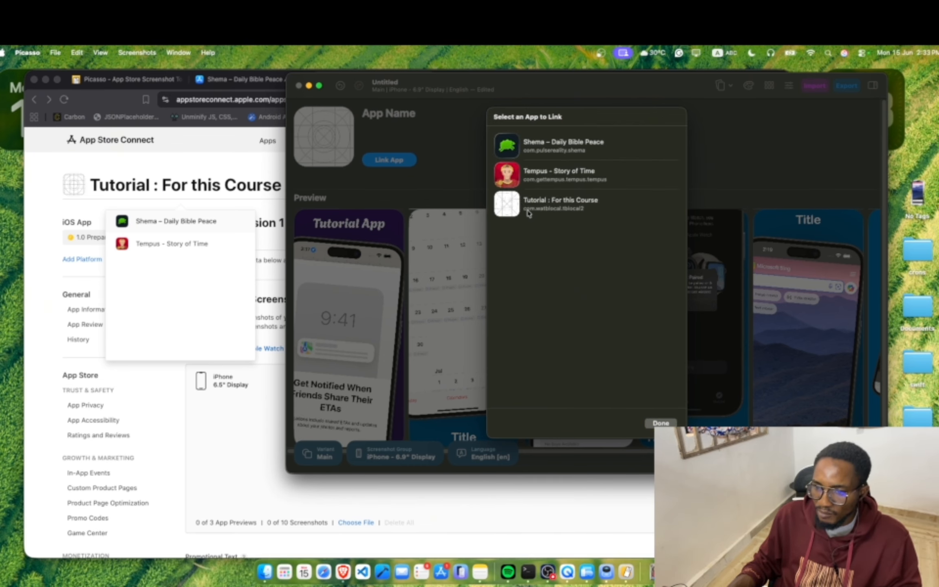
click(548, 204)
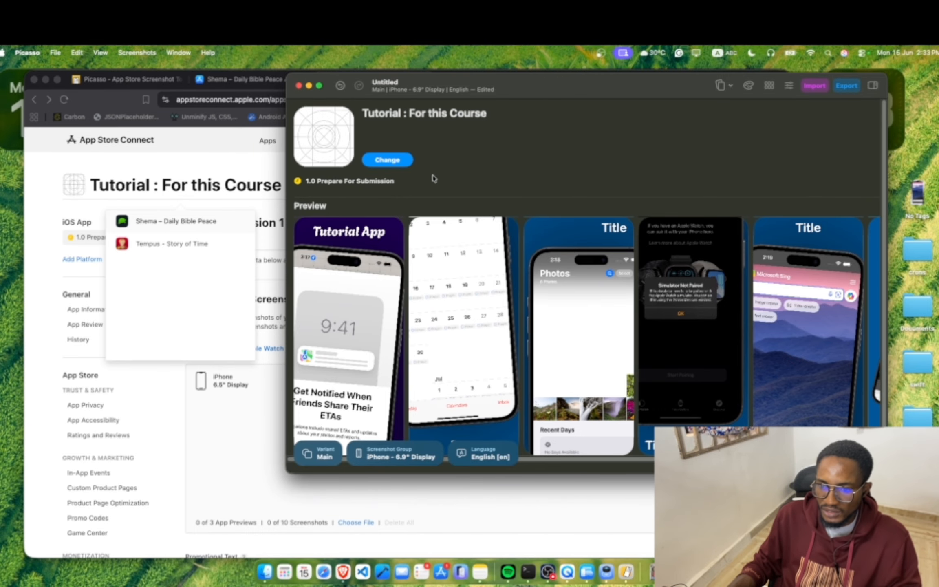
scroll(423, 222, down, 2)
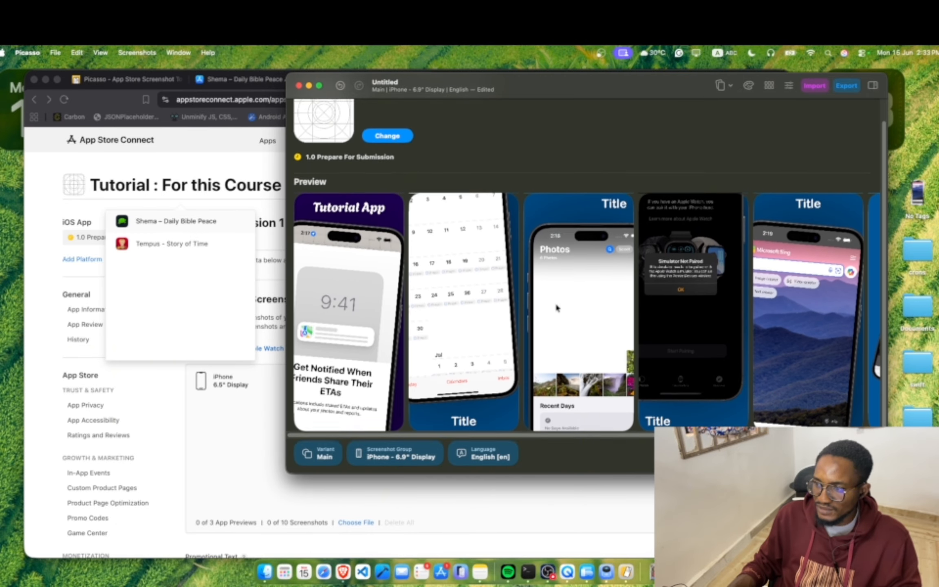
click(848, 86)
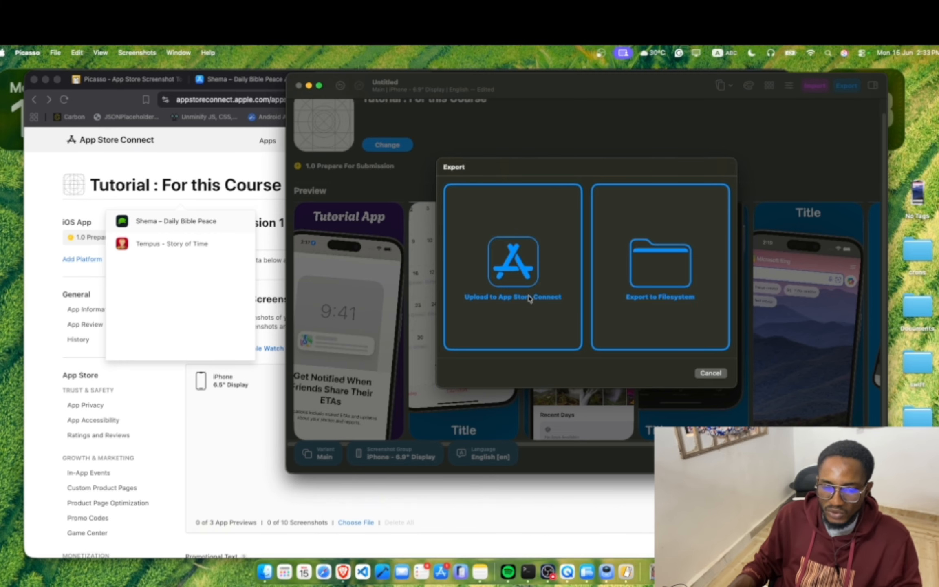
Try to upload the screenshots directly to App Store Connect
click(530, 270)
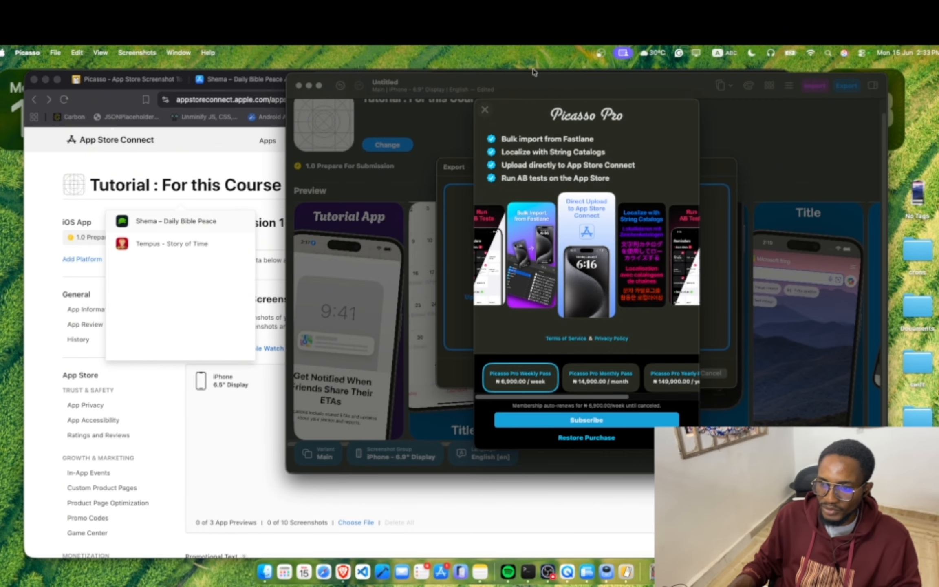
click(484, 111)
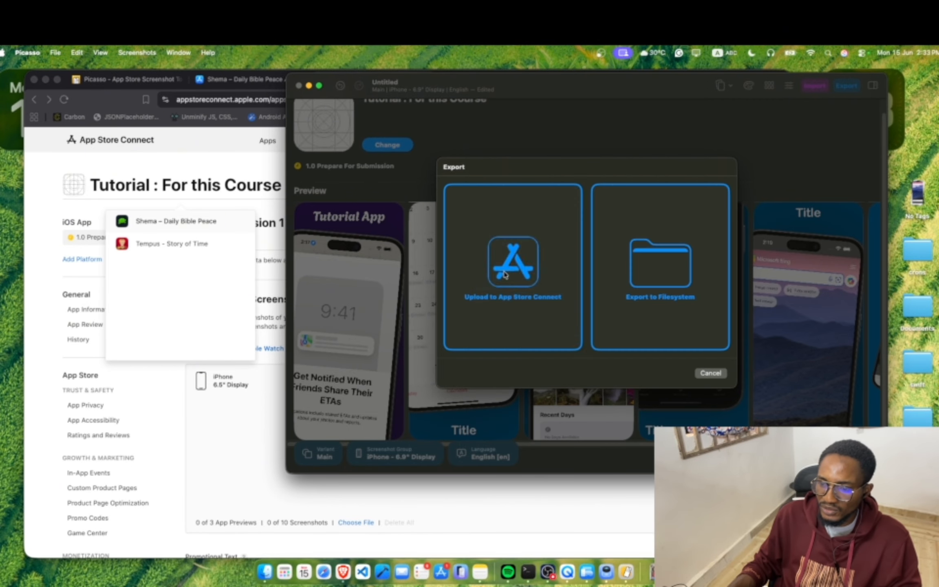
click(513, 263)
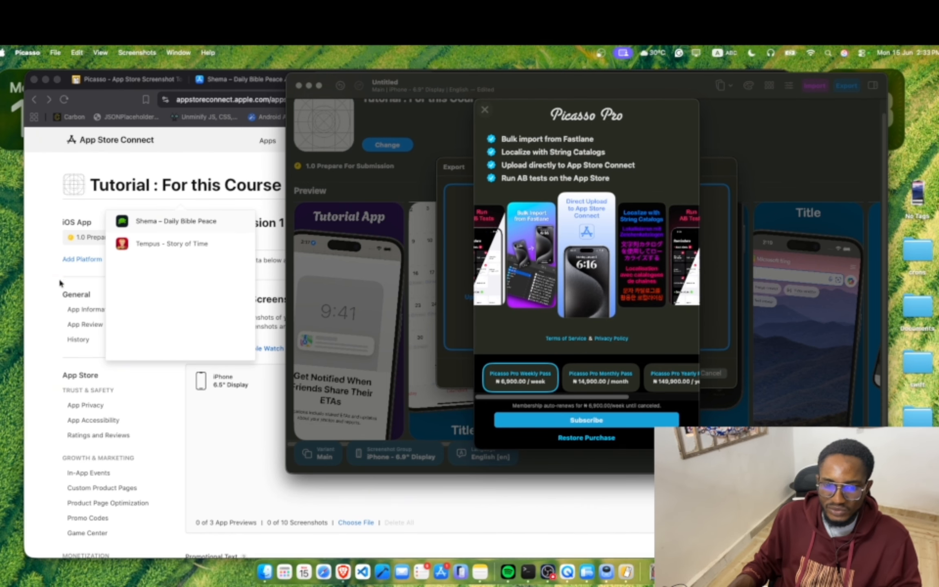
click(235, 477)
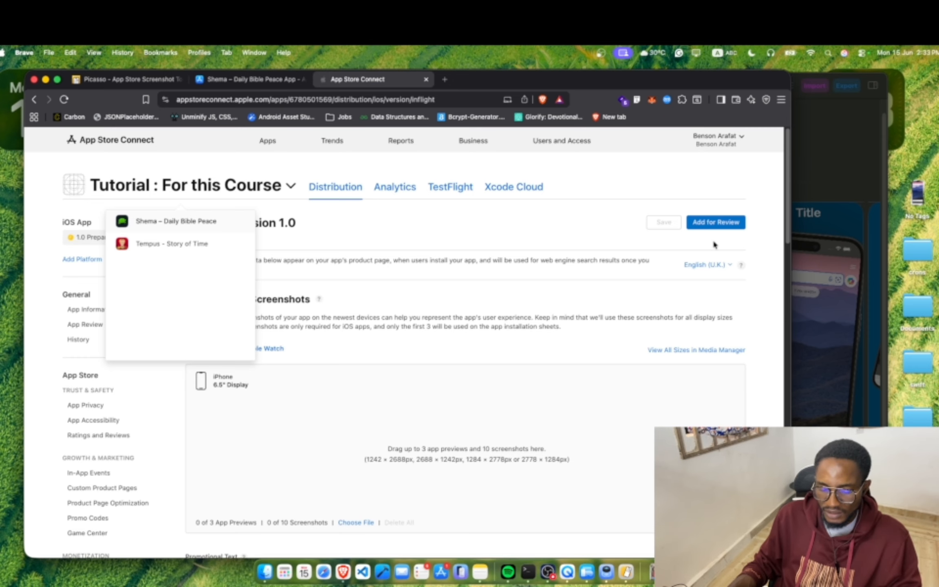
key(ctrl+Up)
click(724, 321)
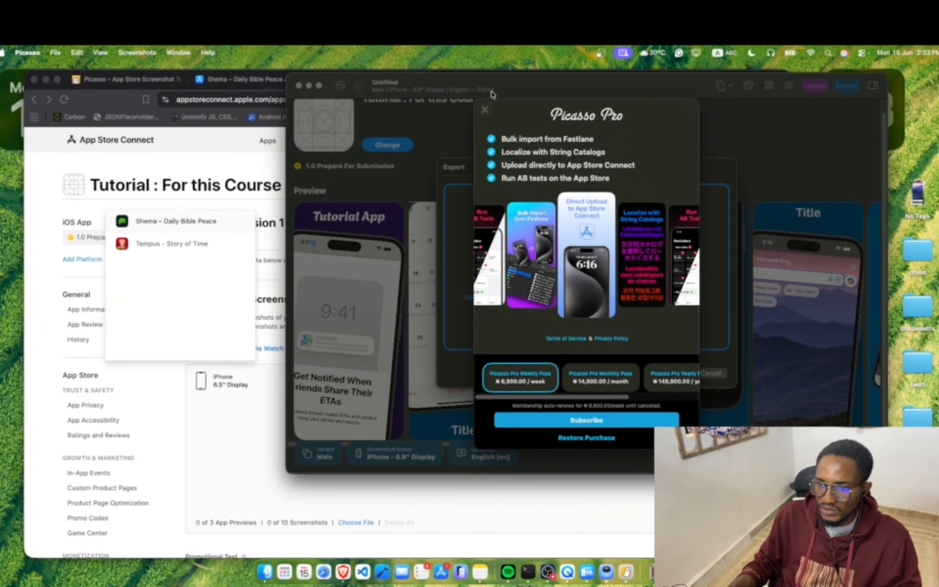
click(485, 111)
Export all six iPhone 6.9" screenshots as files to the Downloads folder
click(654, 275)
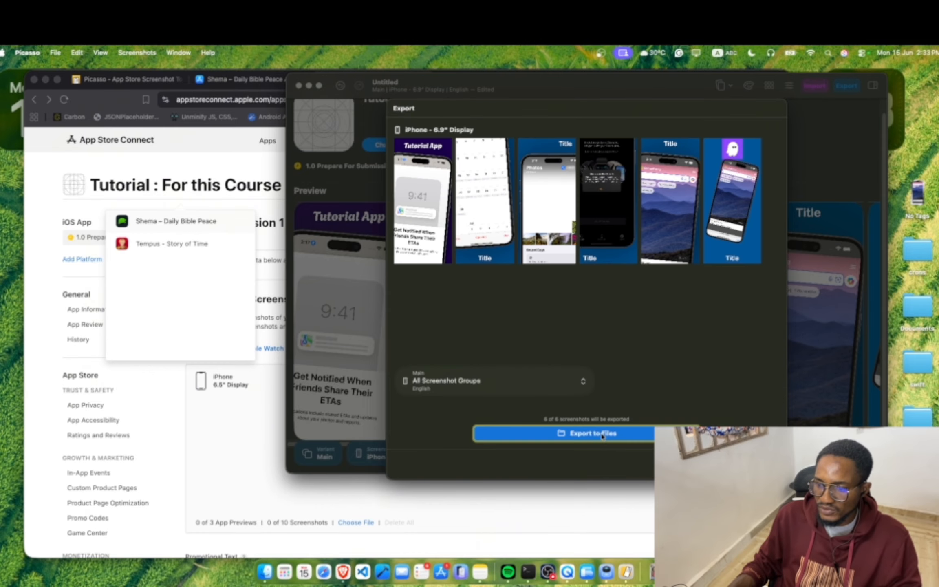
click(602, 433)
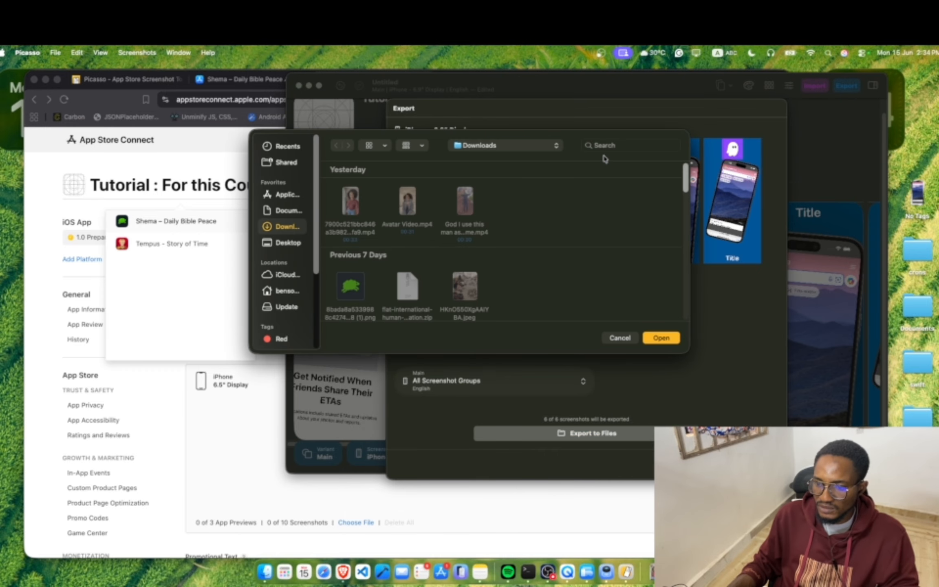
click(668, 339)
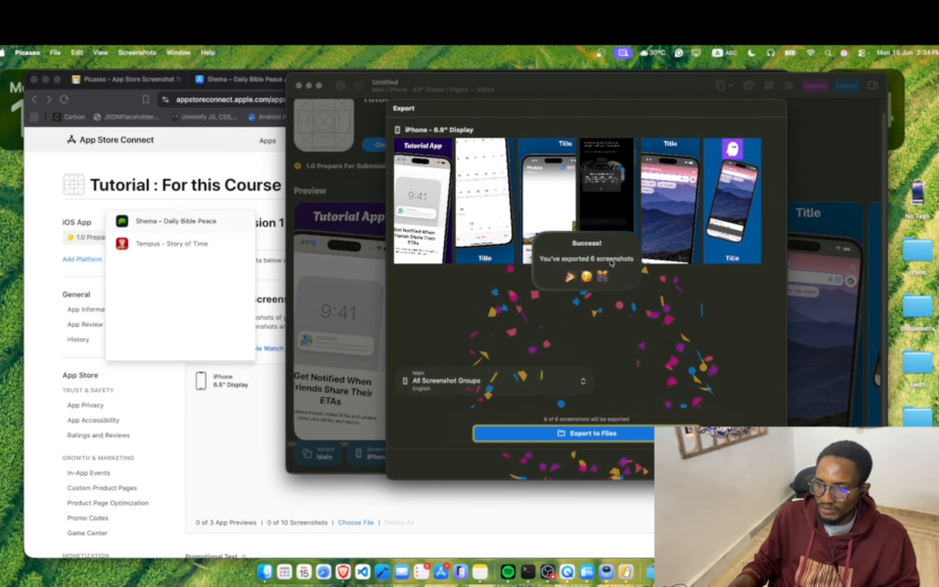
Switch to Finder and open the exported screenshots' "en" folder inside "Tutorial / For this Course" in Downloads
click(265, 572)
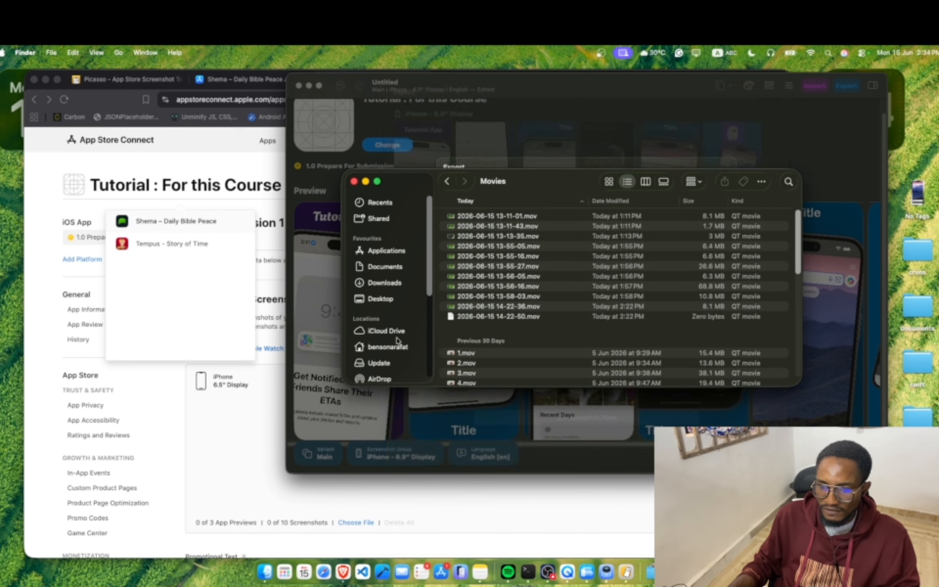
click(384, 283)
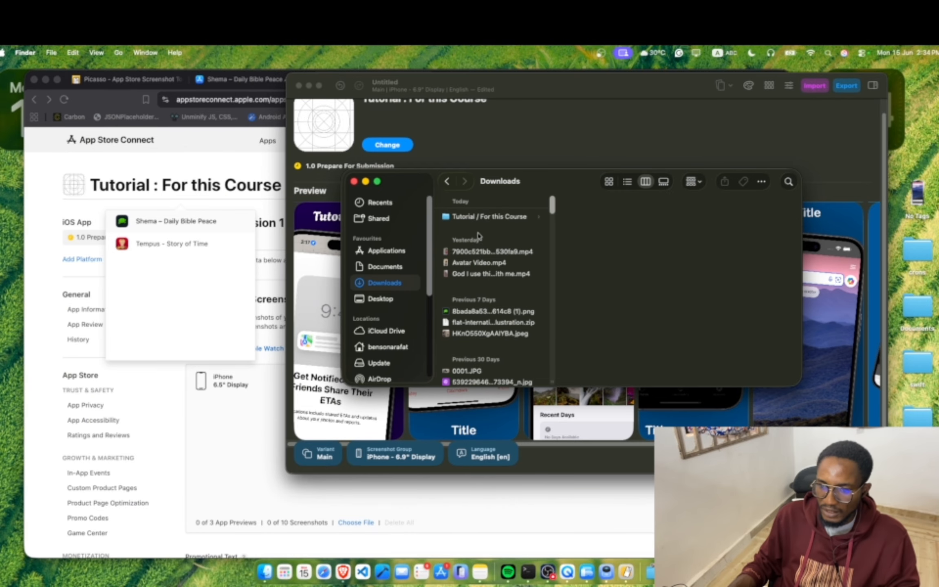
click(479, 222)
click(584, 217)
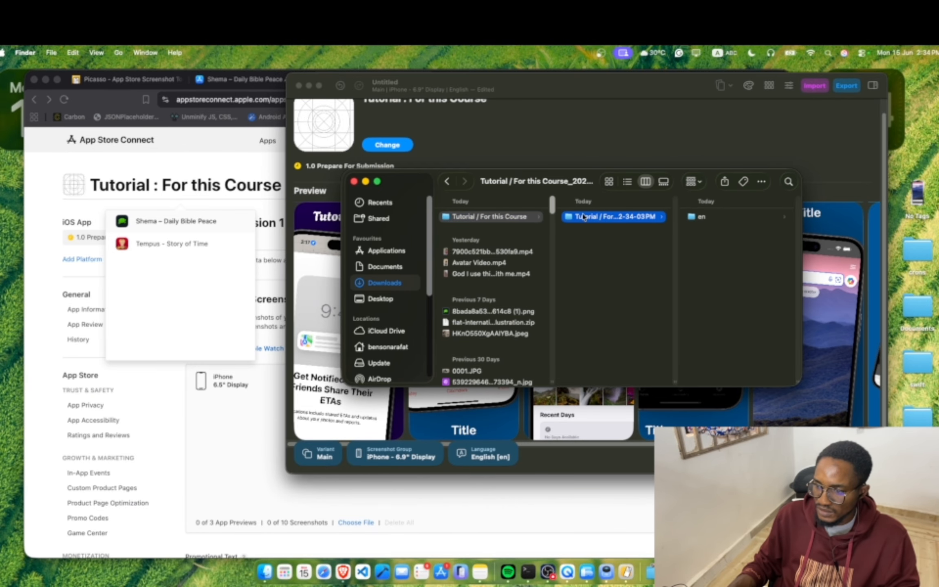
click(693, 218)
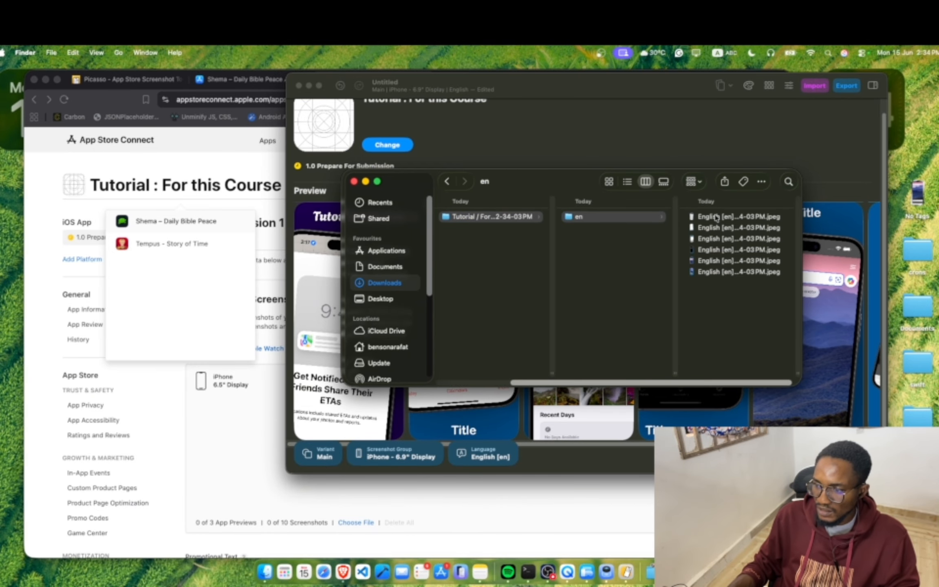
View the first two exported JPEG screenshots in Preview, closing each one after checking it
key(Right)
key(super+o)
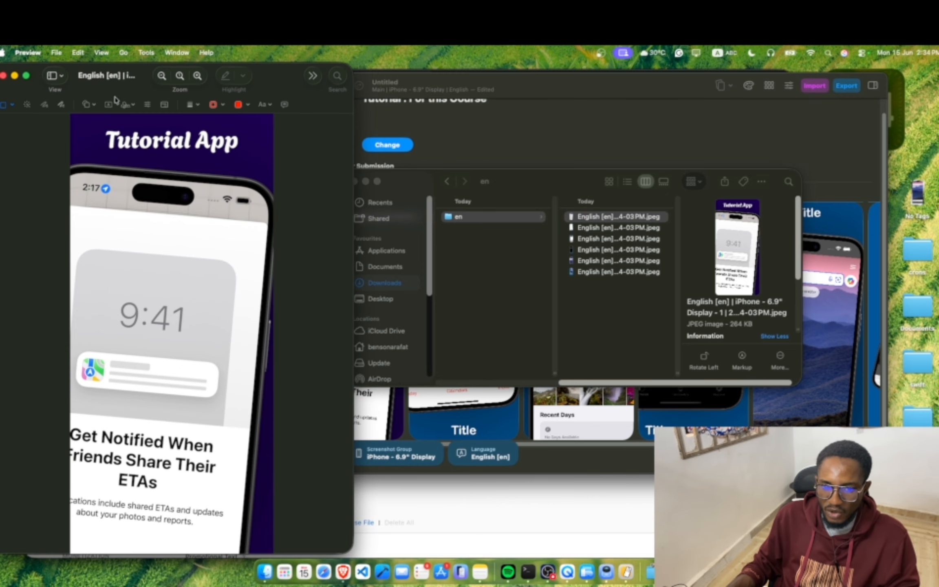
click(4, 76)
click(629, 228)
key(super+o)
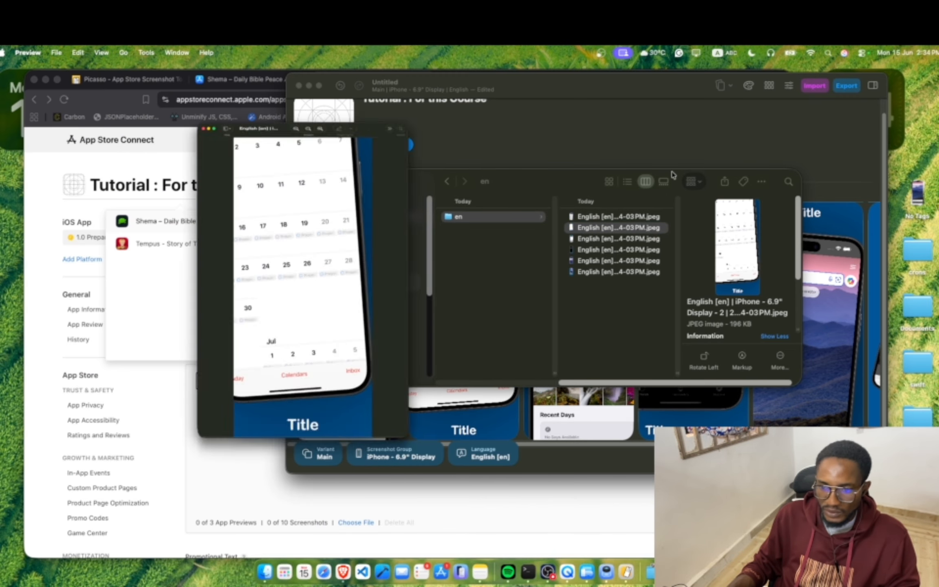
click(3, 76)
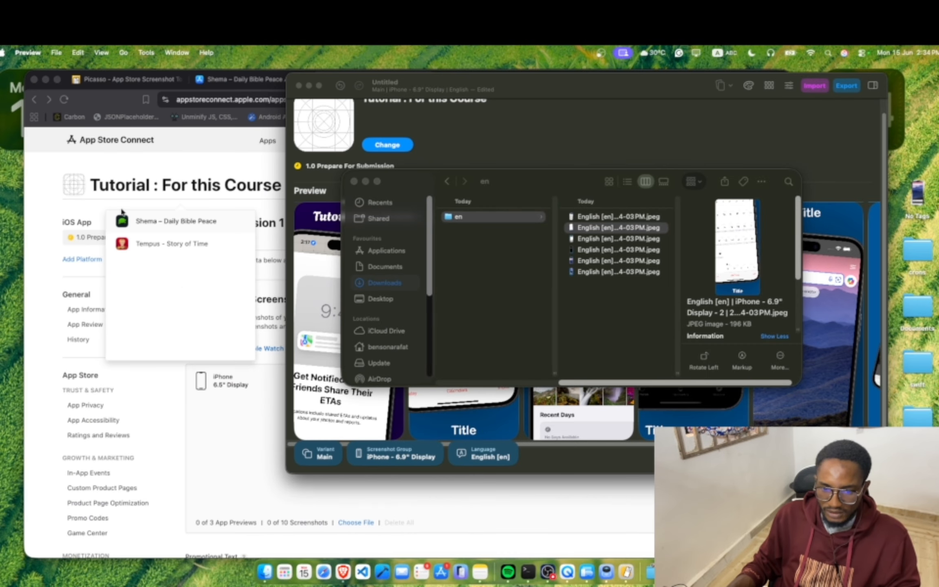
Switch to App Store Connect and expand the iPhone 6.9" Display section in the app's Media Manager
click(203, 209)
scroll(299, 369, down, 4)
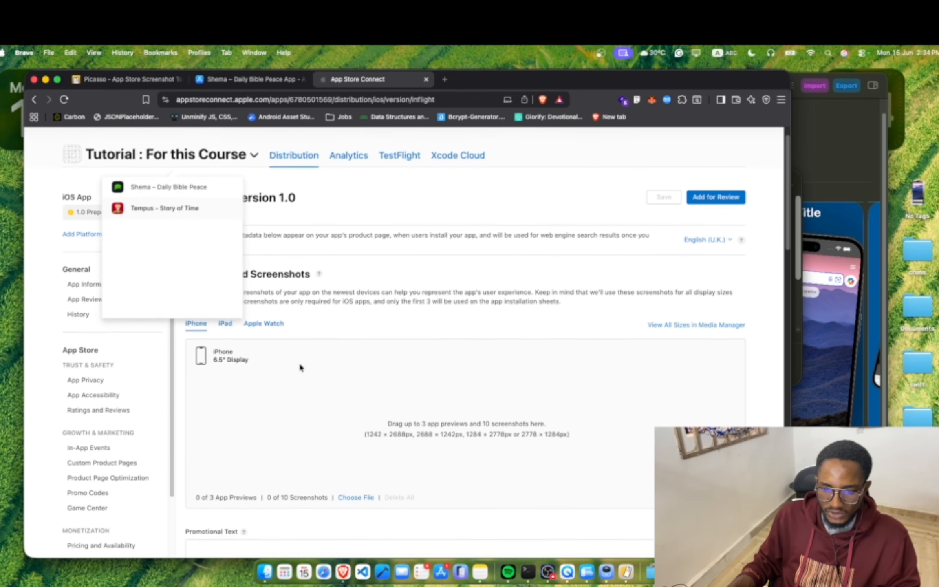
scroll(381, 344, up, 1)
click(348, 280)
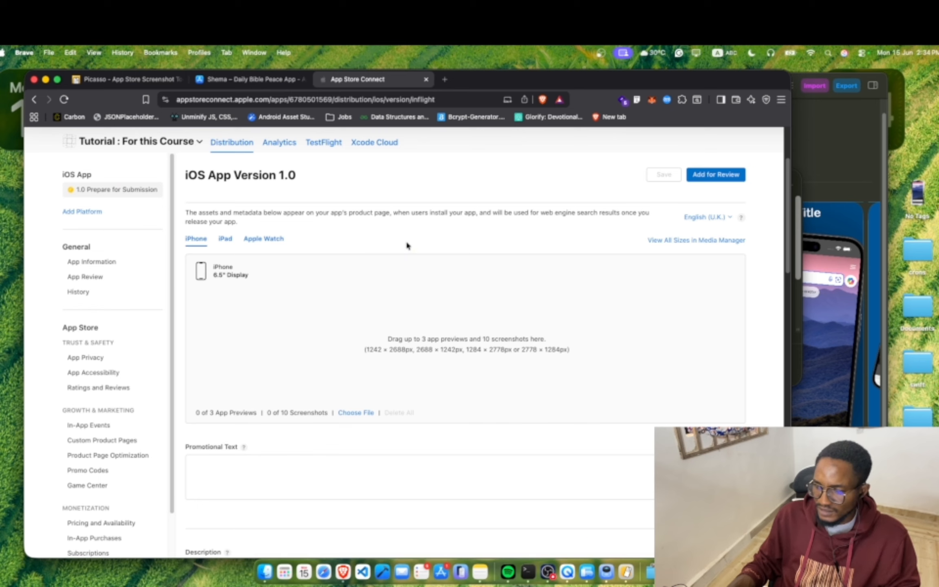
key(ctrl+Up)
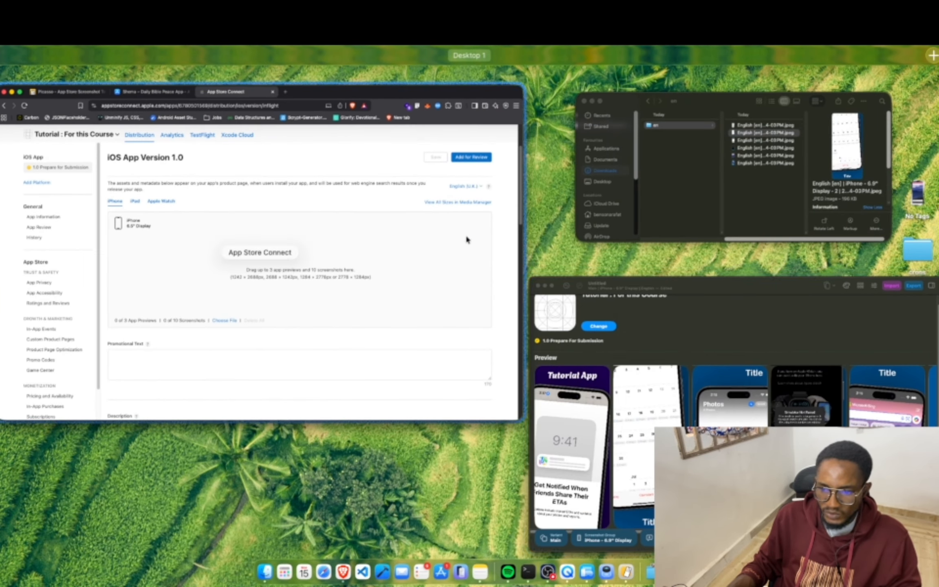
click(627, 368)
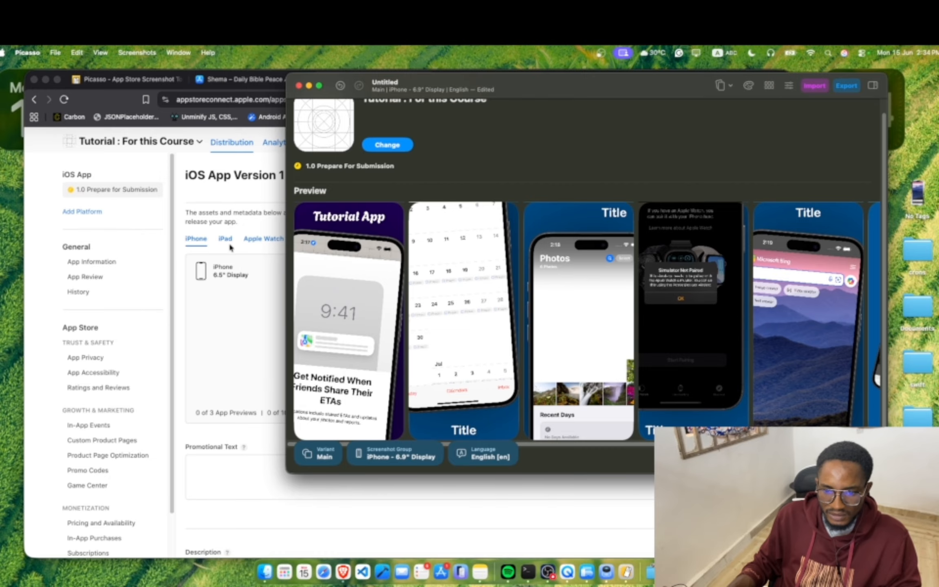
click(248, 283)
click(675, 241)
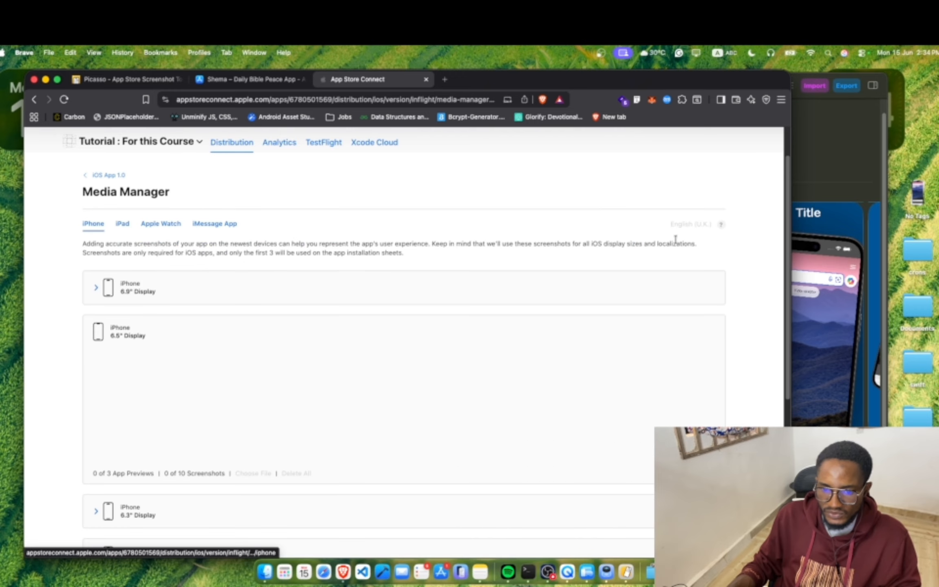
click(117, 296)
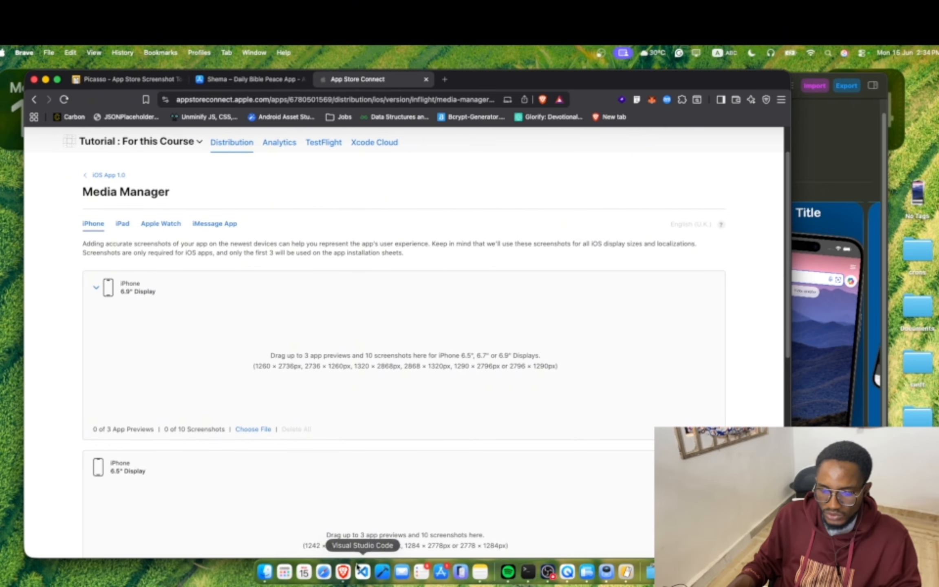
Upload all six exported JPEG screenshots from Finder to the iPhone 6.9" Display section
click(265, 571)
drag(663, 305, 203, 339)
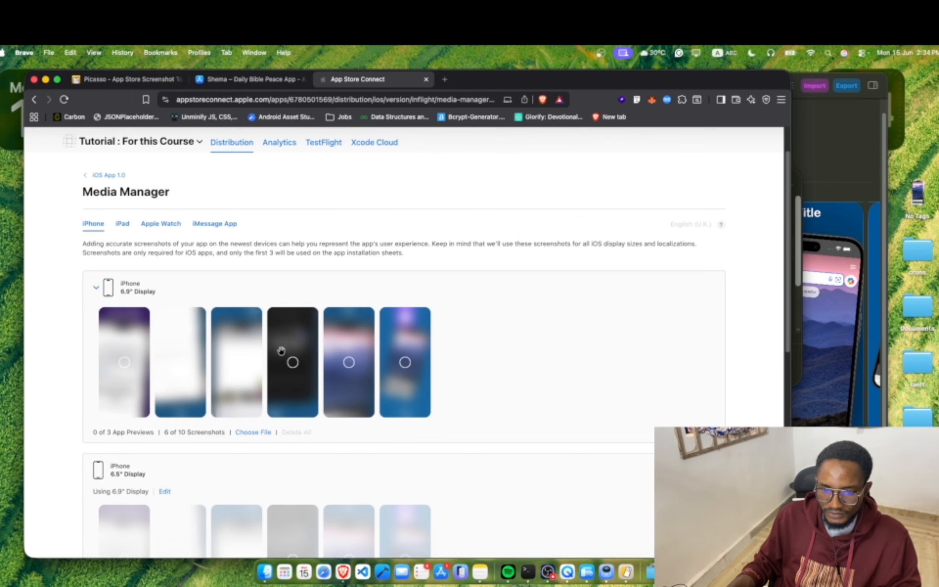
click(913, 52)
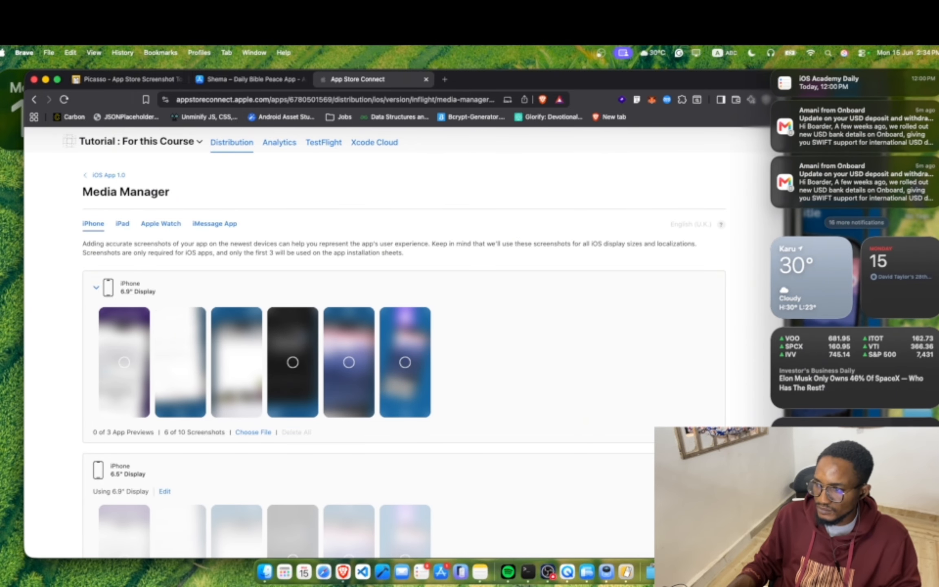
click(913, 52)
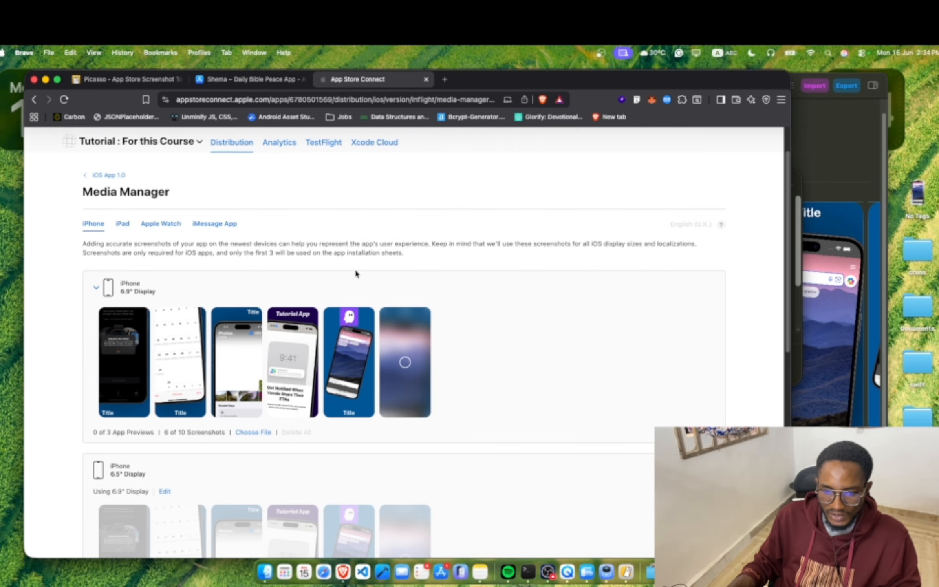
scroll(383, 261, down, 5)
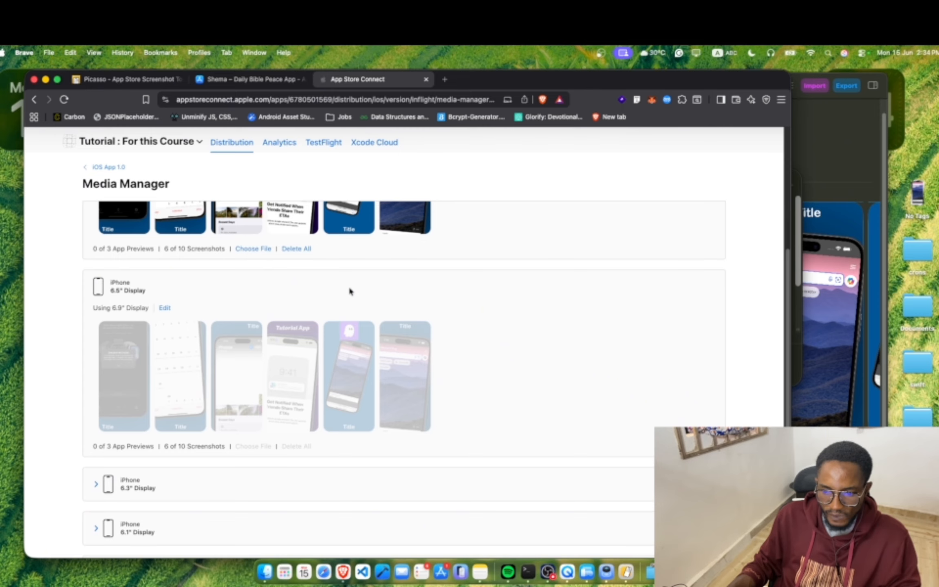
scroll(349, 287, up, 5)
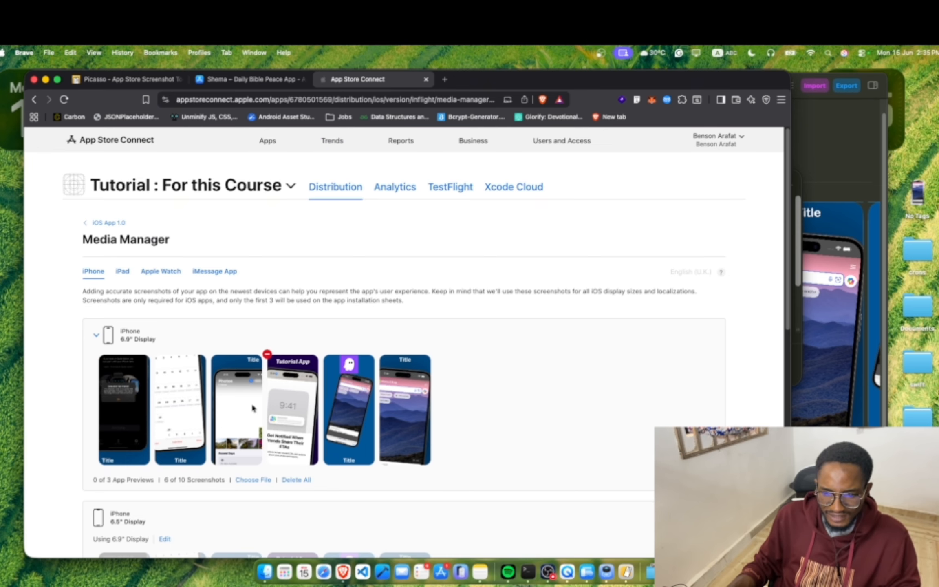
Reorder the 6.9" screenshots: Tutorial App, calendar, Photos, the black watch screen, the pink-topped Title screen, and the ghost-logo screen last
mouse_move(284, 396)
drag(284, 396, 124, 397)
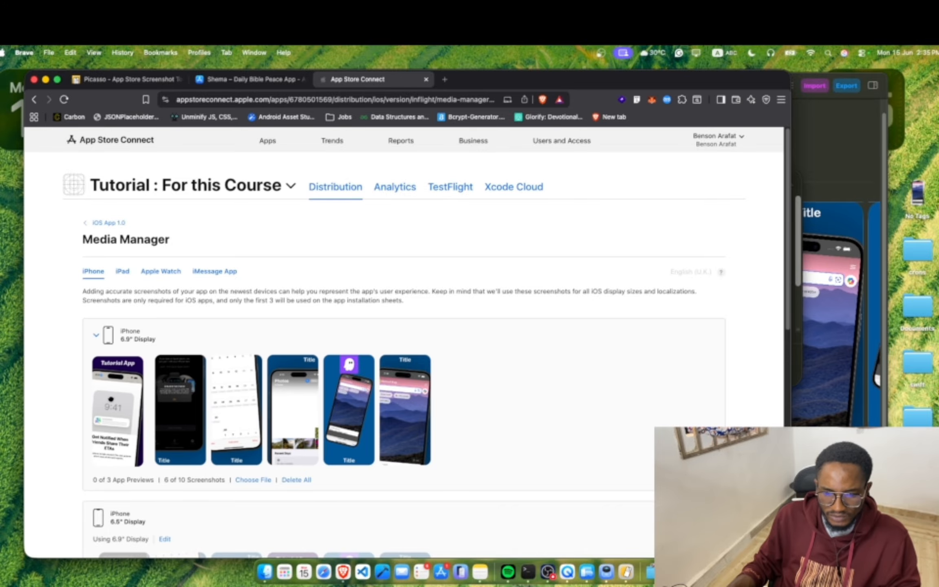
drag(244, 404, 182, 404)
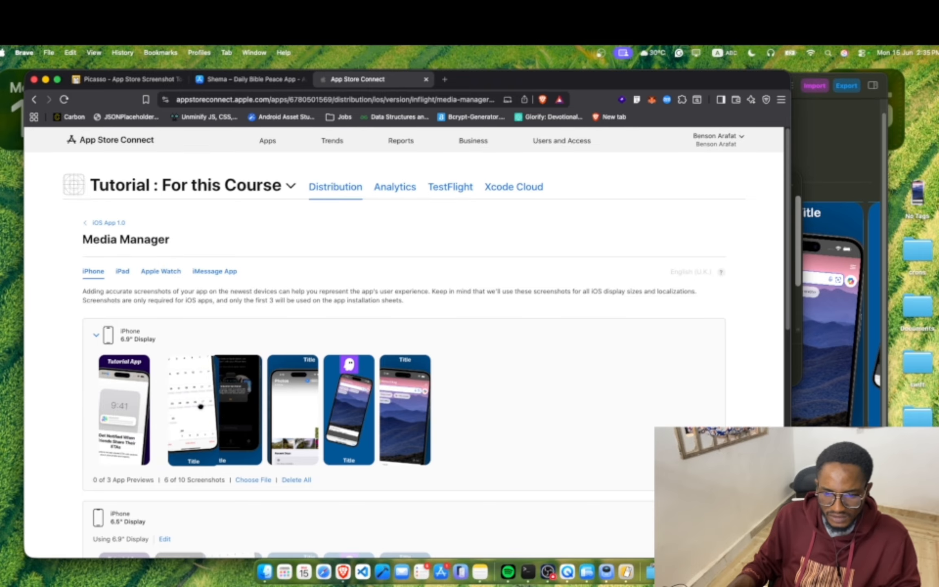
drag(289, 405, 245, 412)
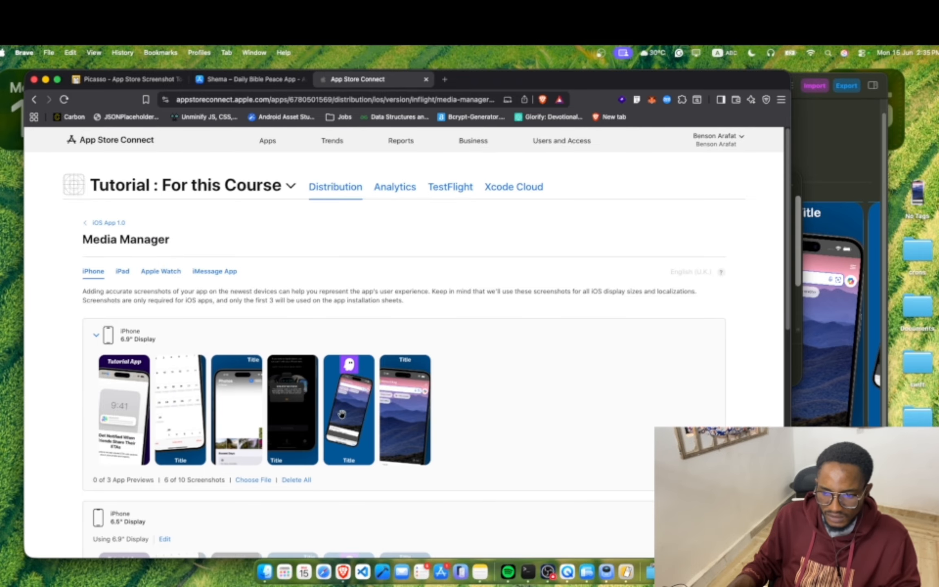
drag(354, 407, 393, 414)
scroll(367, 409, down, 6)
scroll(348, 402, up, 6)
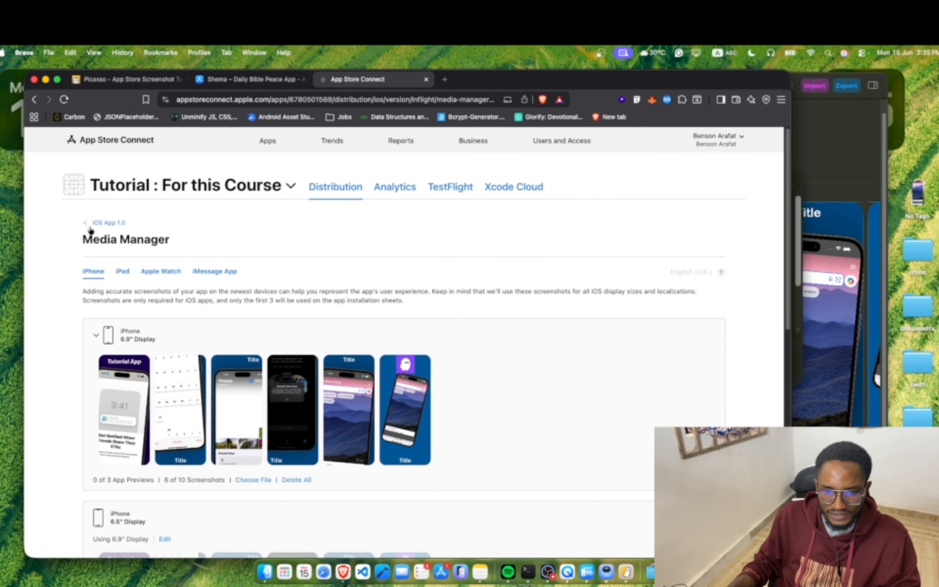
Return to the iOS App 1.0 page, check its iPhone screenshots, and show the iPad screenshot requirements
click(91, 225)
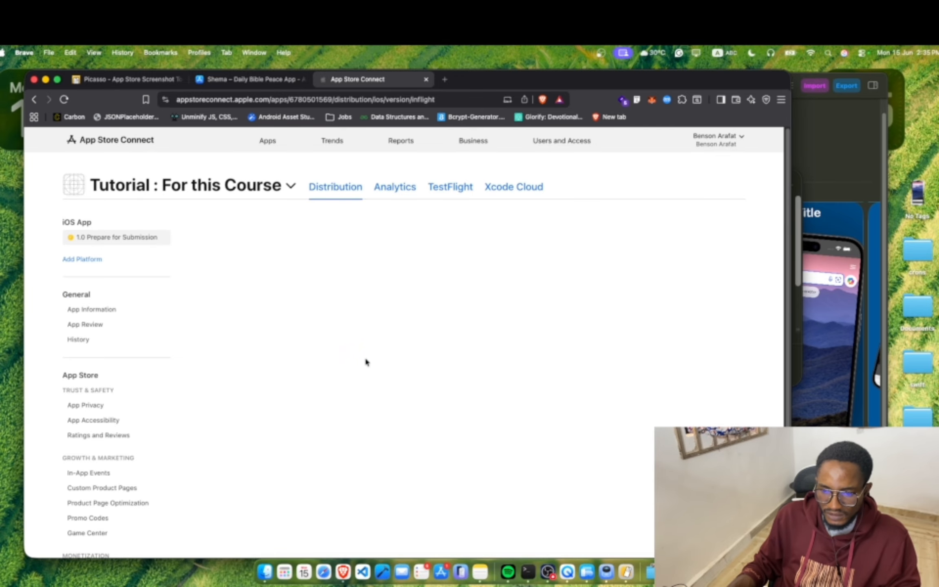
scroll(284, 342, down, 4)
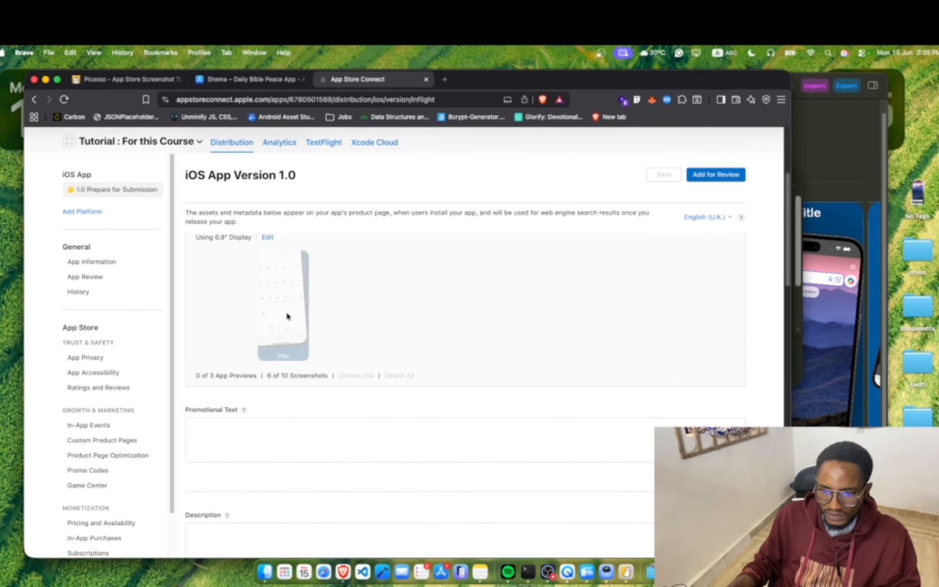
scroll(300, 289, up, 3)
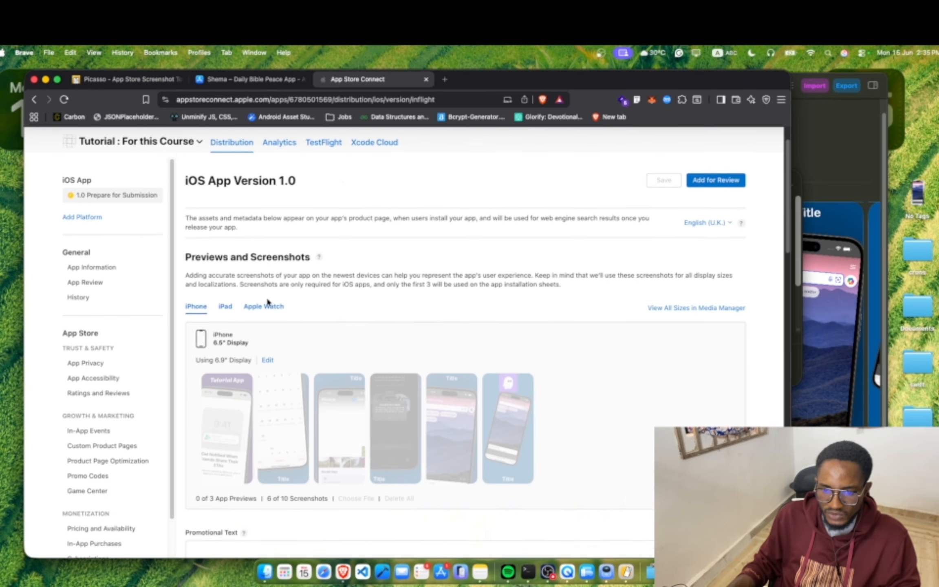
click(224, 349)
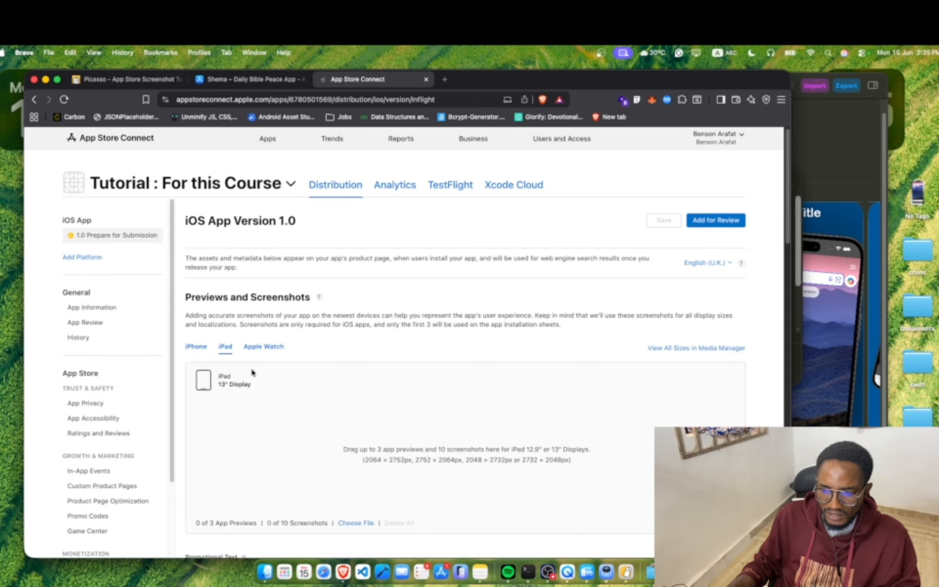
Switch to Picasso and add an iPad 13" Display screenshot group to the project
click(847, 182)
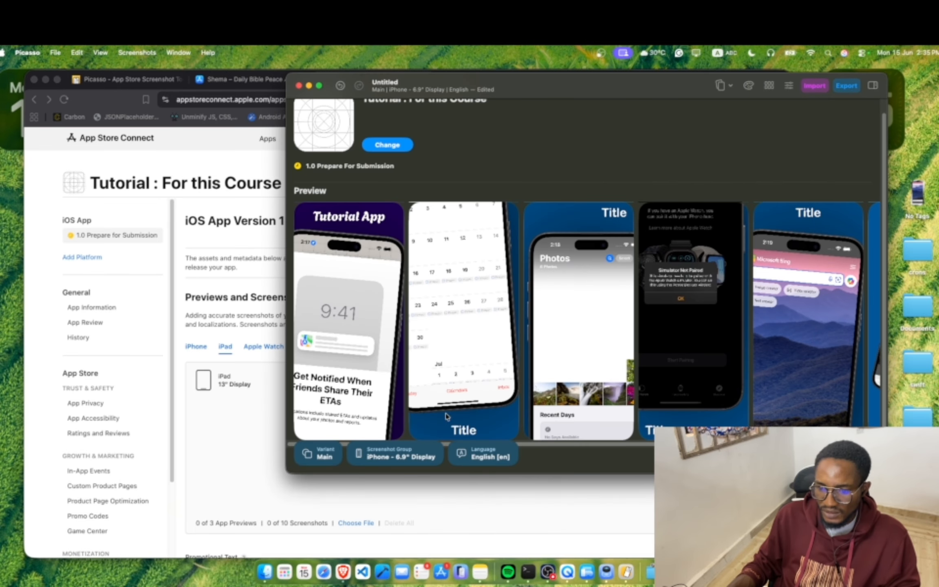
click(417, 455)
mouse_move(432, 493)
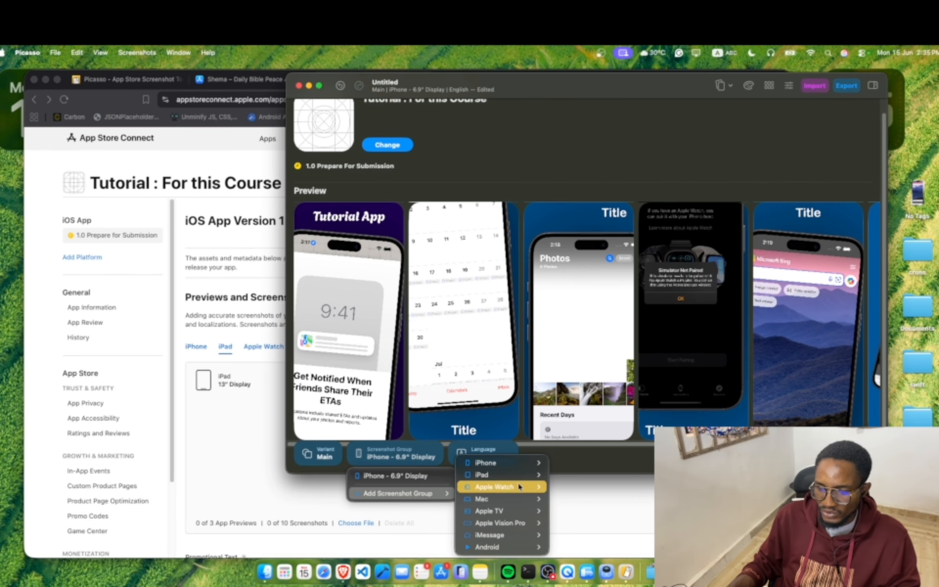
mouse_move(523, 476)
click(313, 455)
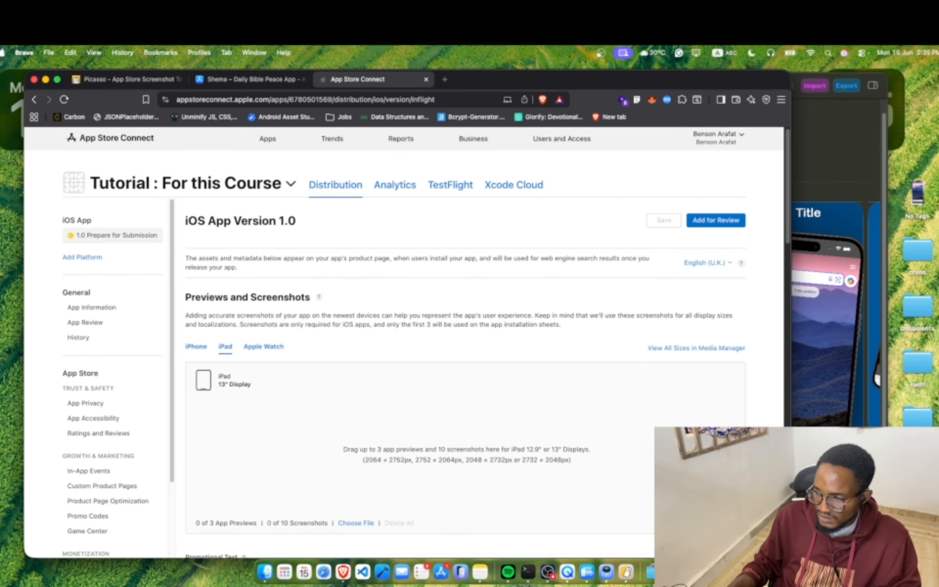
key(super+Tab)
click(401, 455)
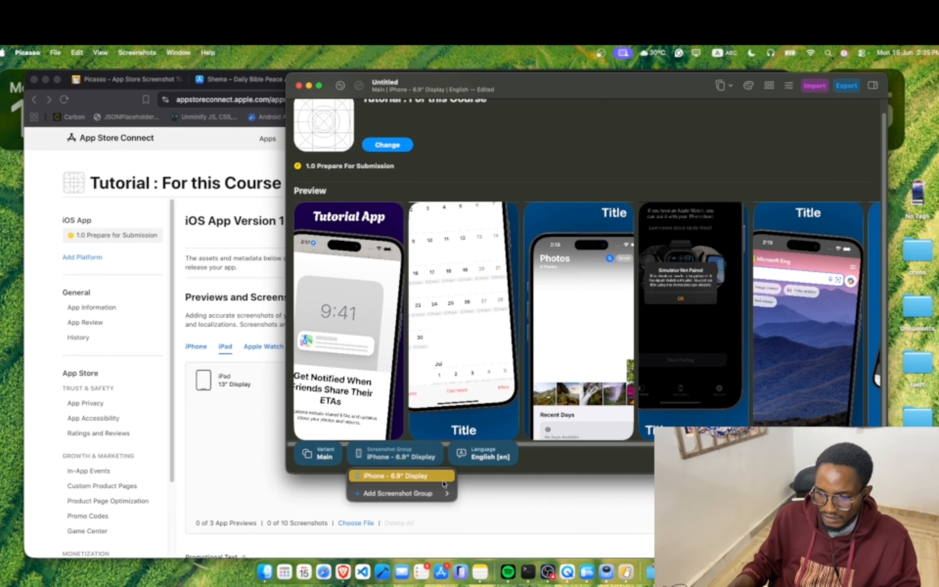
mouse_move(428, 493)
mouse_move(501, 474)
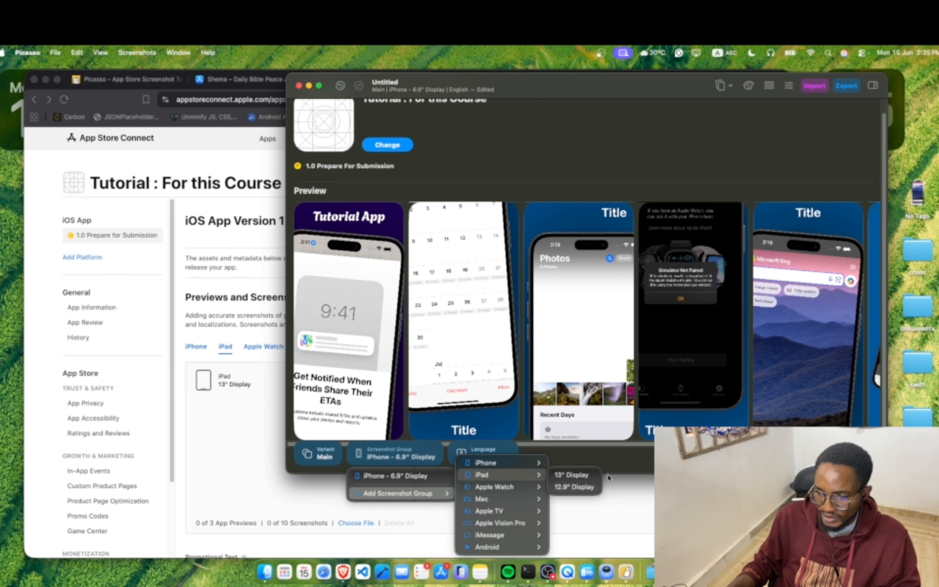
click(579, 479)
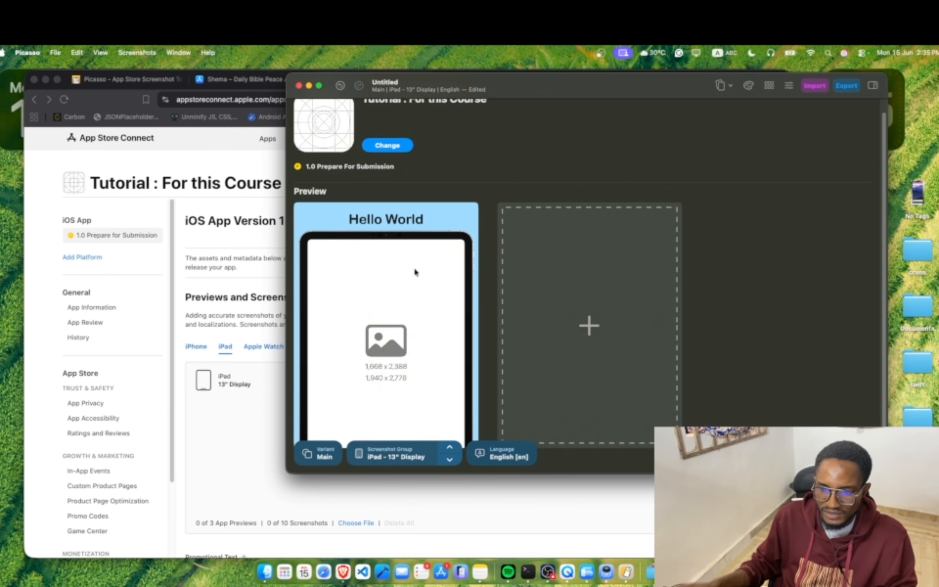
scroll(425, 266, up, 1)
scroll(444, 338, down, 1)
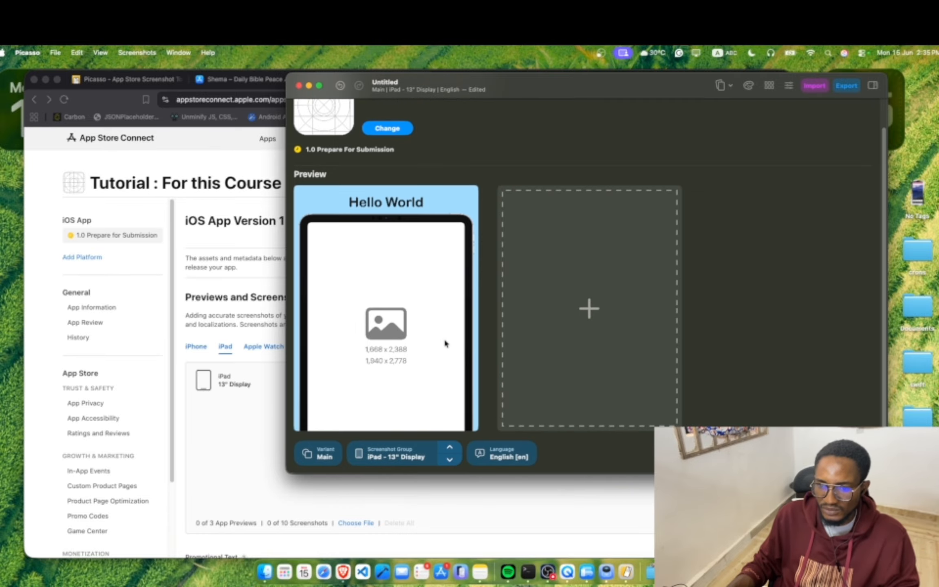
scroll(441, 368, up, 1)
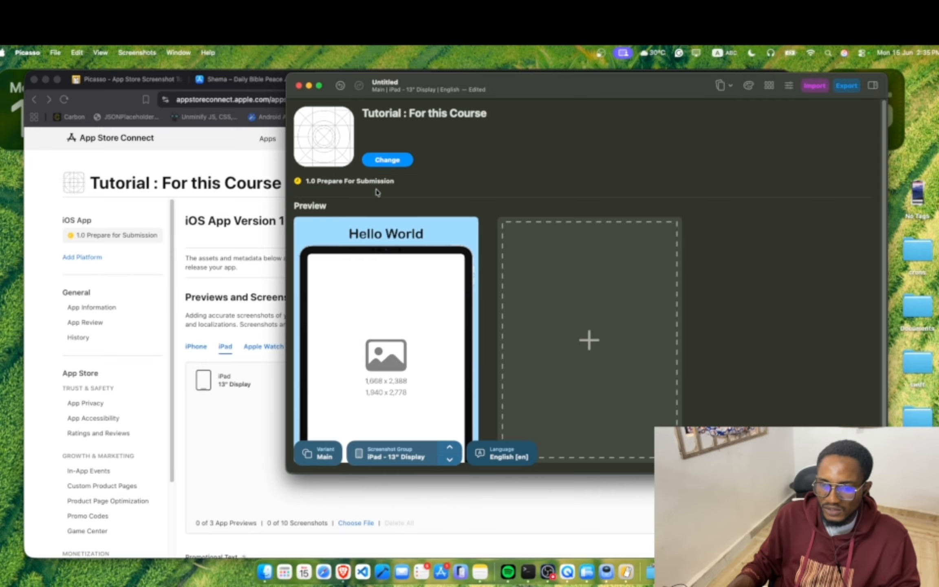
Switch to App Store Connect in the browser and return to the overview of all apps
click(178, 174)
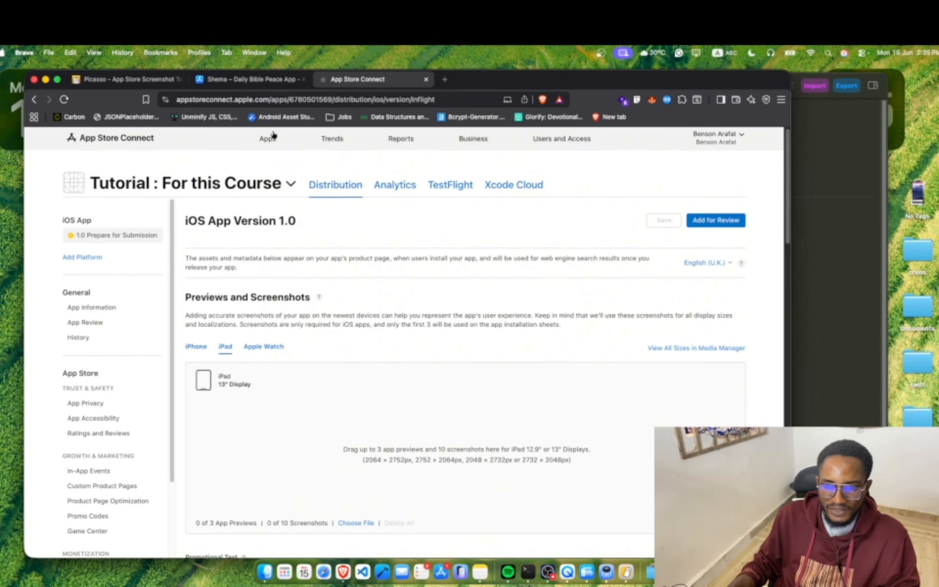
click(267, 138)
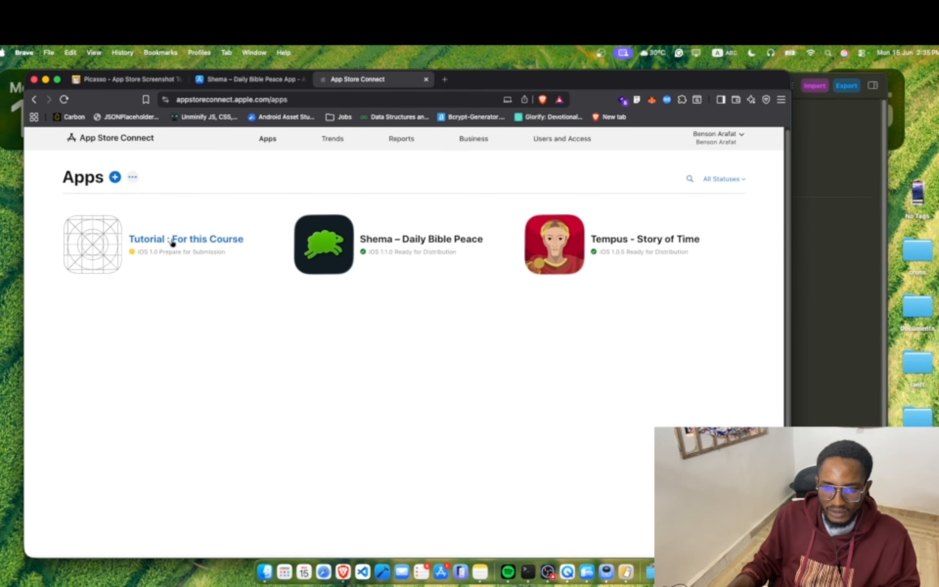
Switch to Picasso, close the untitled screenshot project, and save it as "tutor" in Downloads
key(super+Tab)
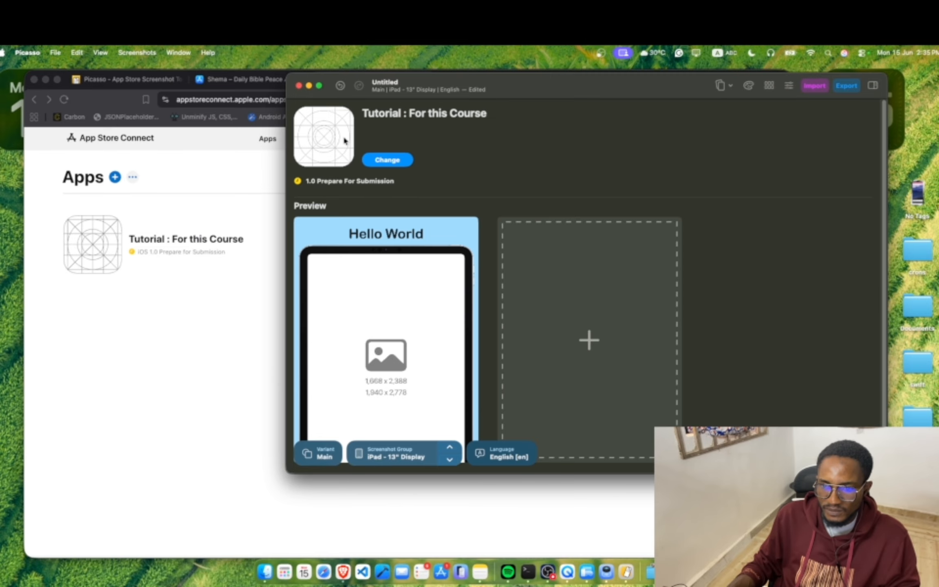
click(299, 87)
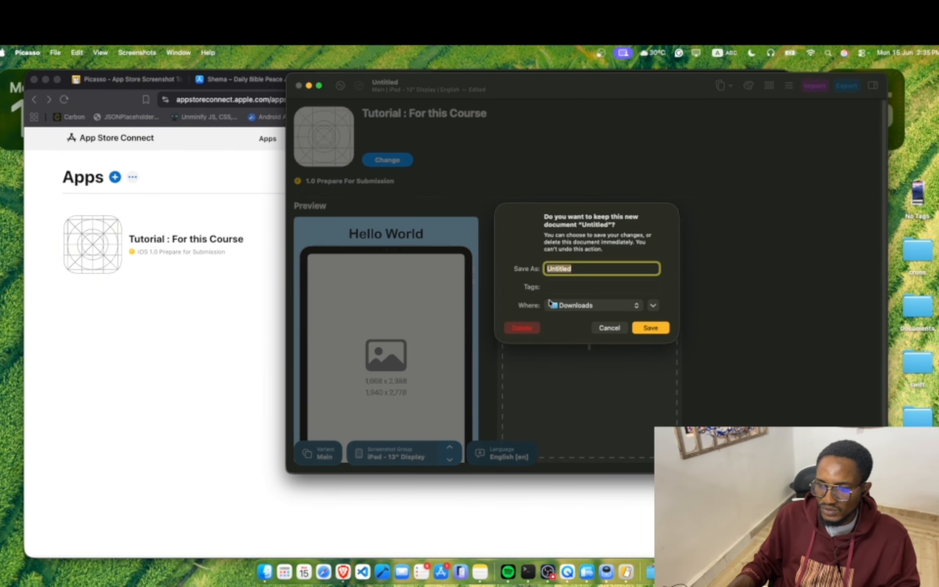
key(BackSpace)
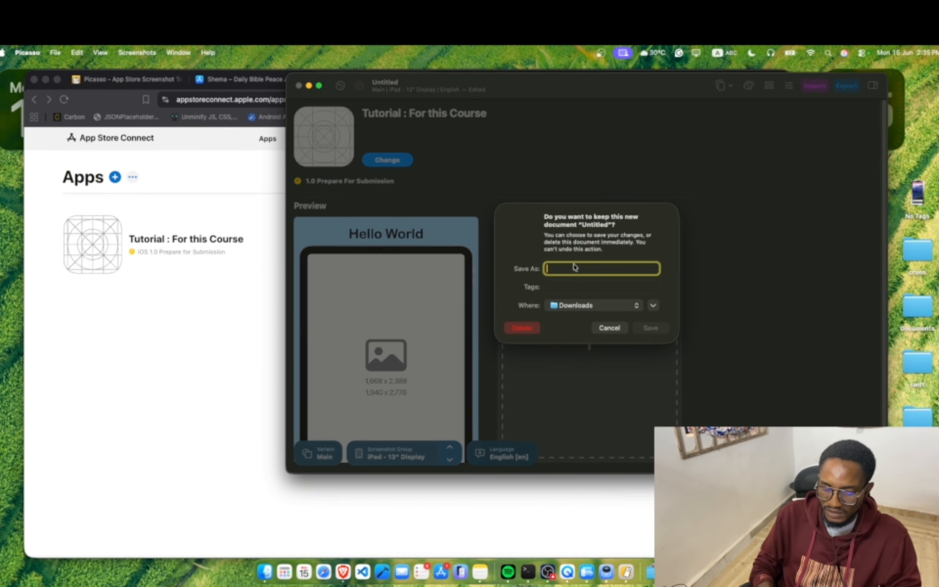
text(tutorial)
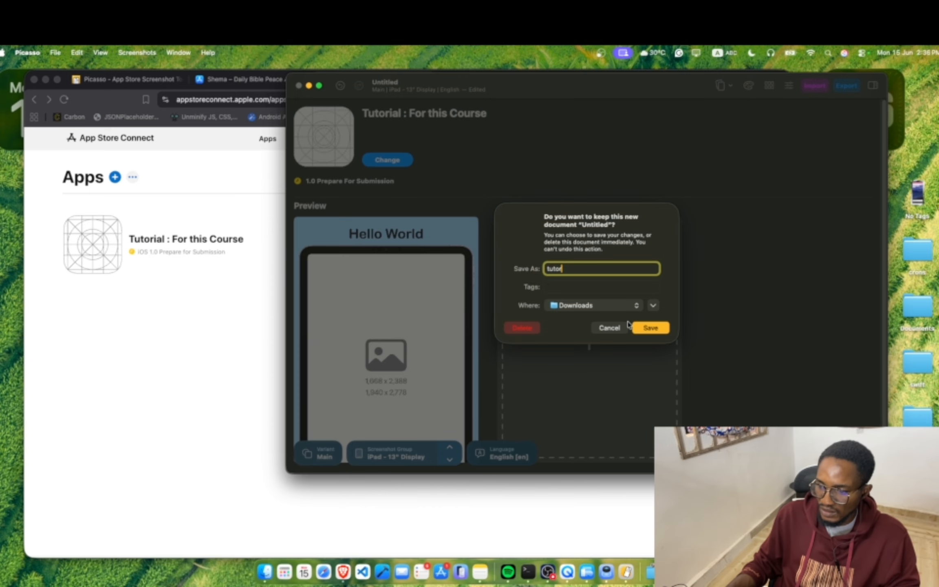
click(636, 326)
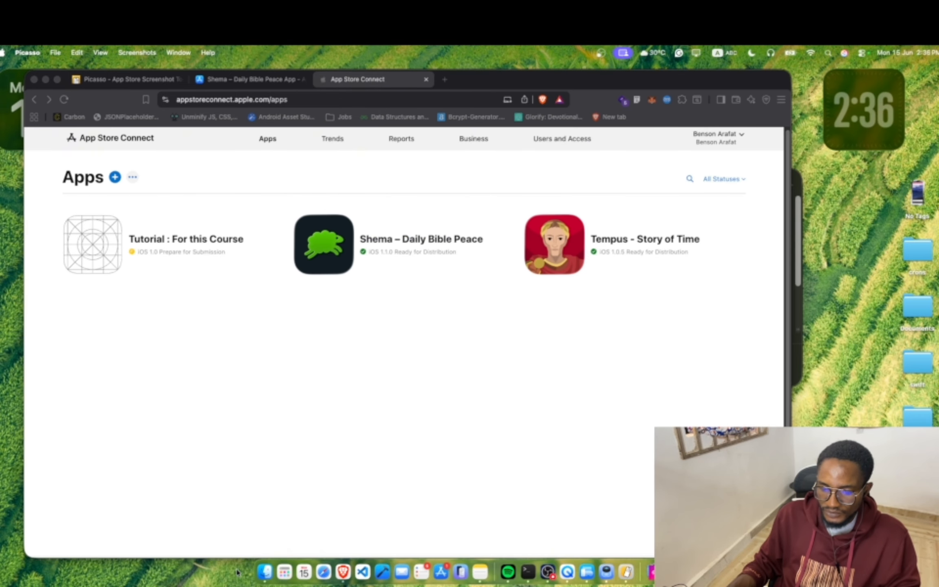
Bring up Picasso's welcome window and reopen the saved tutor.pco project from the recent documents
click(630, 573)
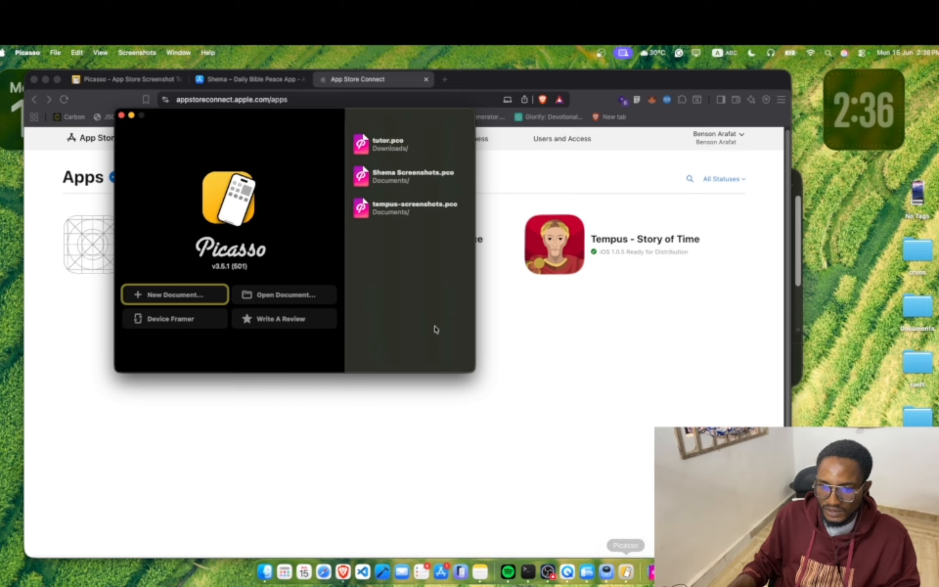
click(394, 153)
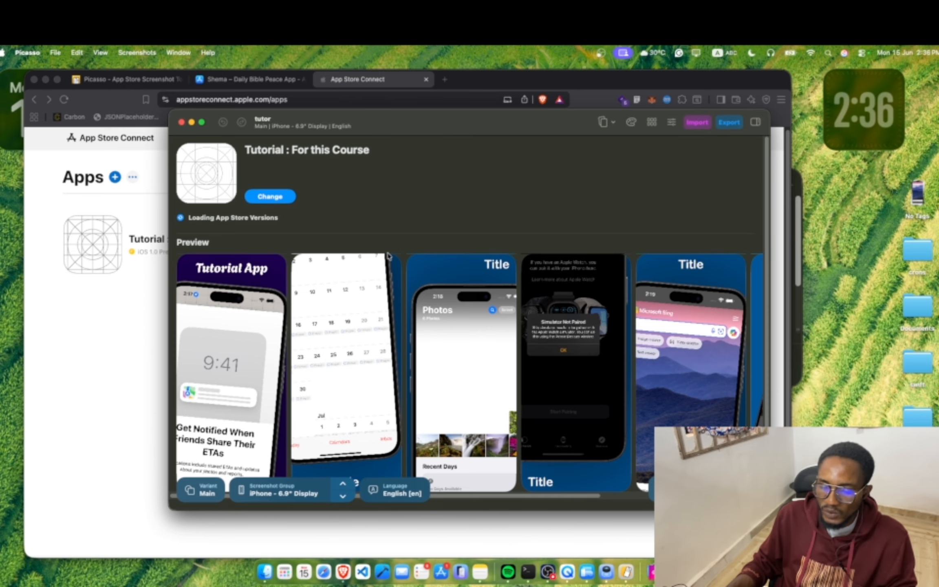